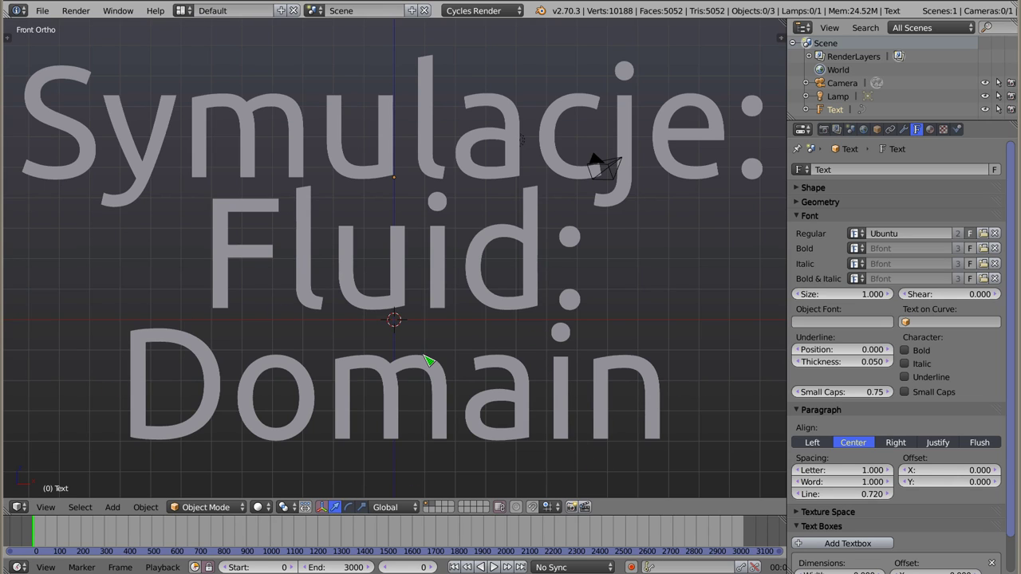
Bring up the Quit Blender confirmation over the 'Symulacje: Fluid: Domain' title scene.
key("ctrl+q")
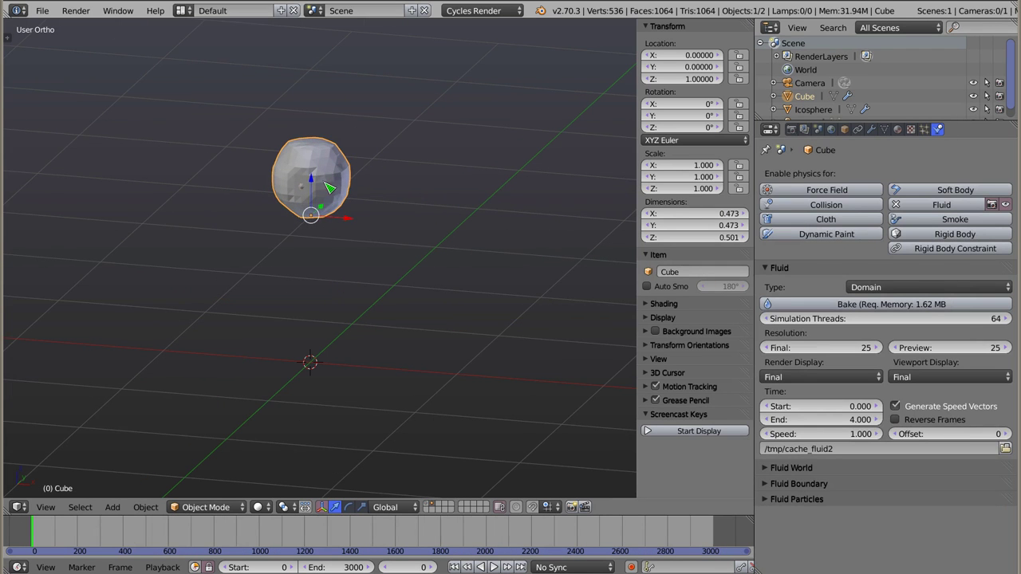
Inspect the Icosphere's and Cube's fluid settings, scrub the frames, and enlarge the Physics panel.
right_click(327, 186)
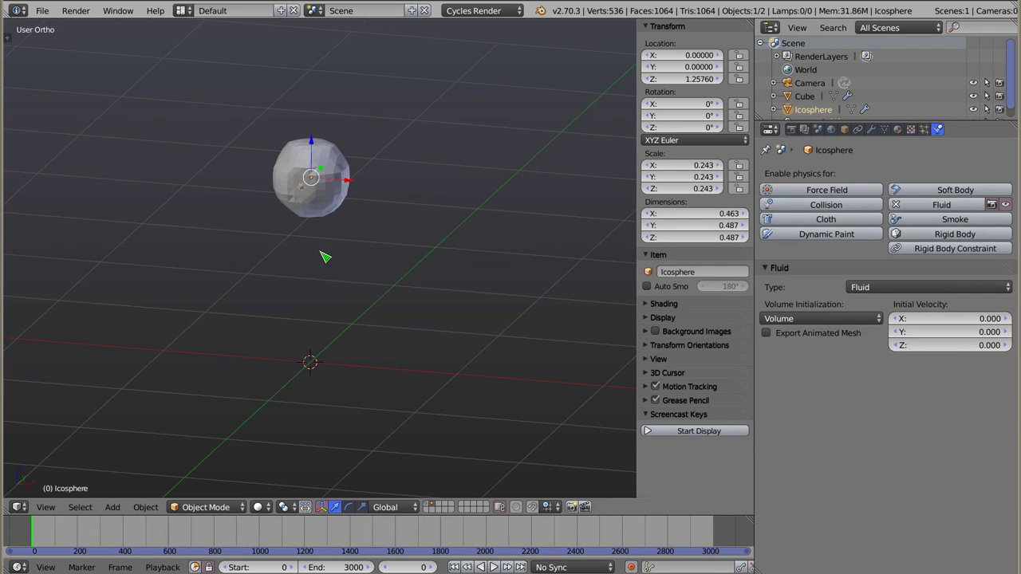
right_click(319, 181)
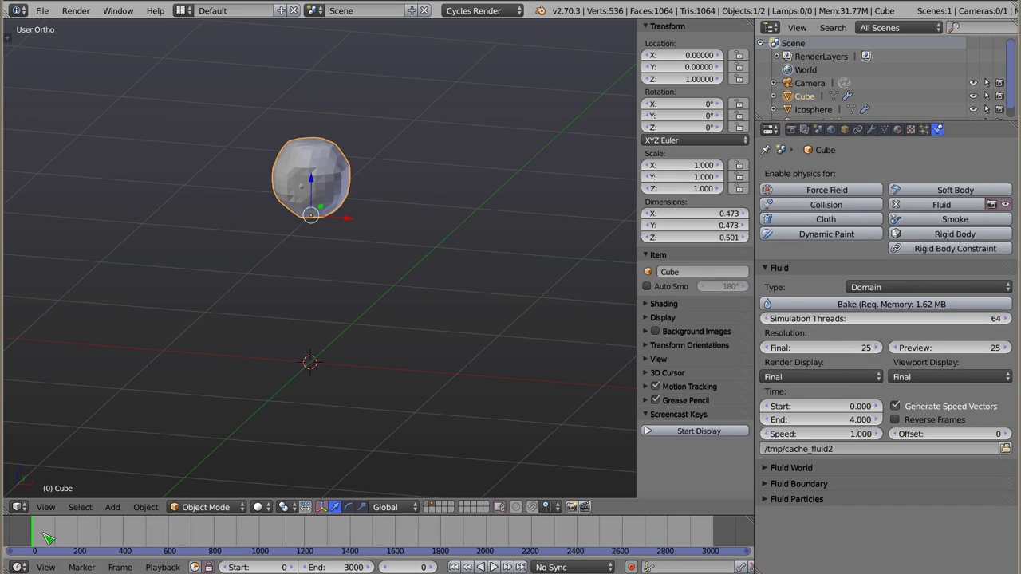
mouse_move(44, 538)
left_mouse_down()
mouse_move(371, 546)
mouse_move(47, 530)
left_mouse_up()
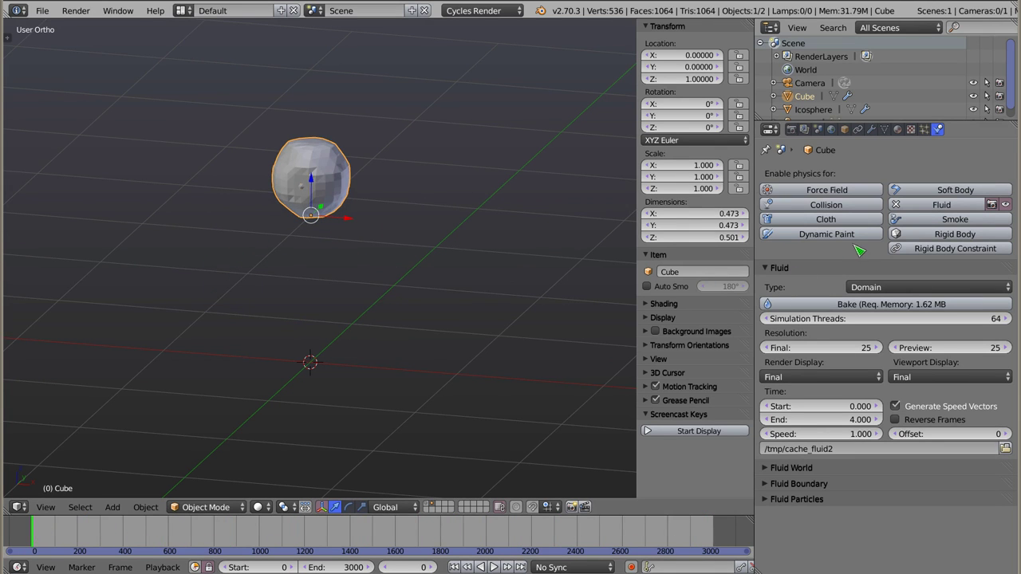
middle_click_drag(832, 348, 875, 351, "ctrl")
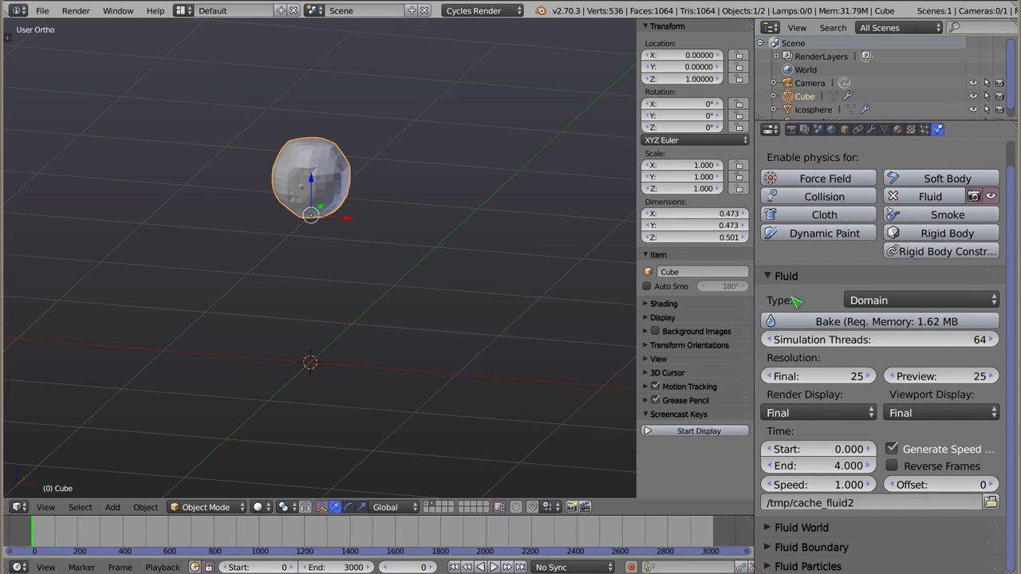
left_click(889, 303)
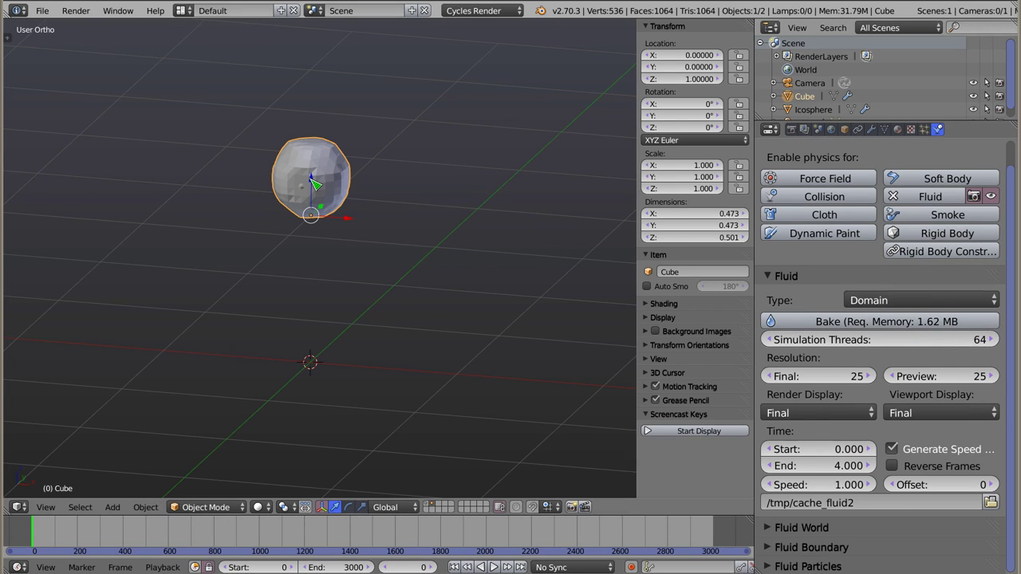
Set the scene's end frame to 250.
left_click(342, 568)
type("100")
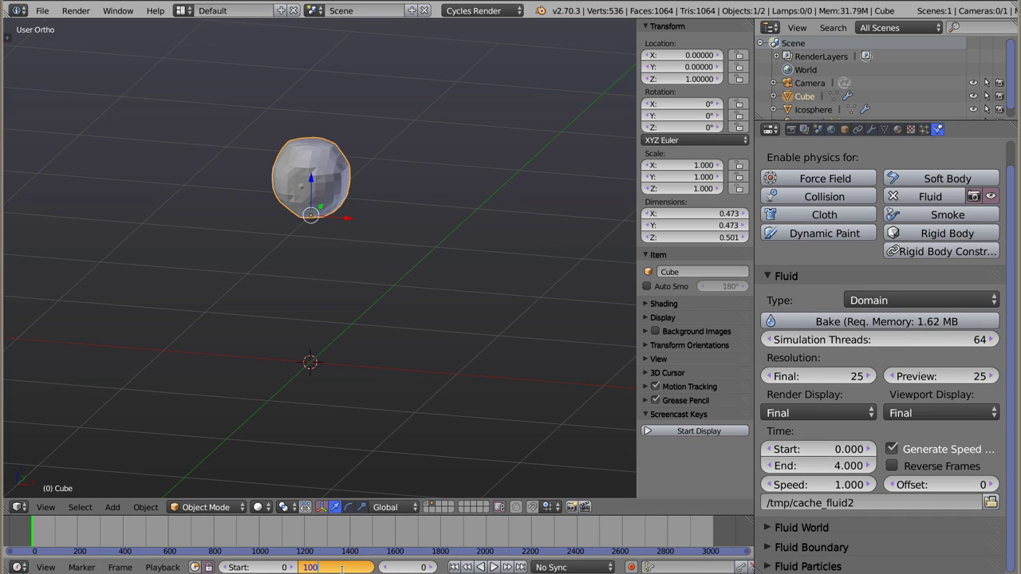
type("250")
key("Return")
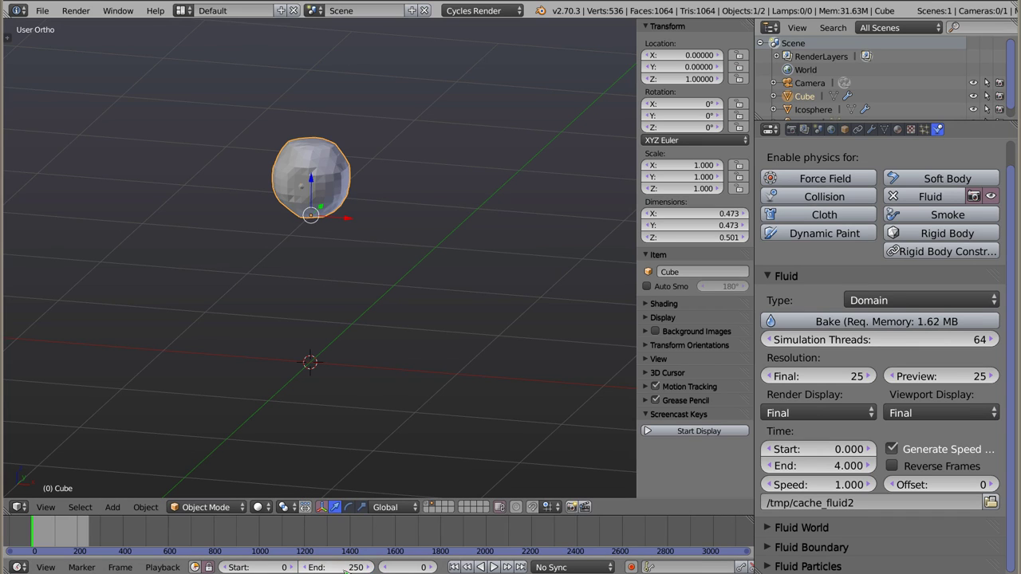
Fit the 0–250 frame range in the timeline and bake the domain at resolution 25.
scroll(41, 532, "up", 3)
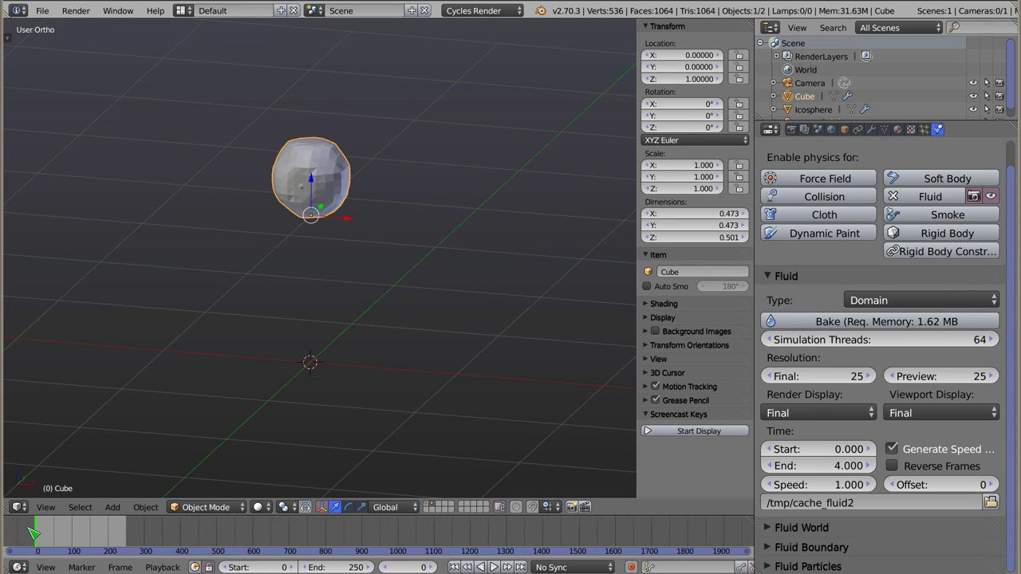
scroll(48, 533, "up", 4)
scroll(48, 533, "up", 2)
scroll(55, 533, "up", 2)
scroll(88, 533, "up", 2)
scroll(105, 532, "up", 2)
key("Home")
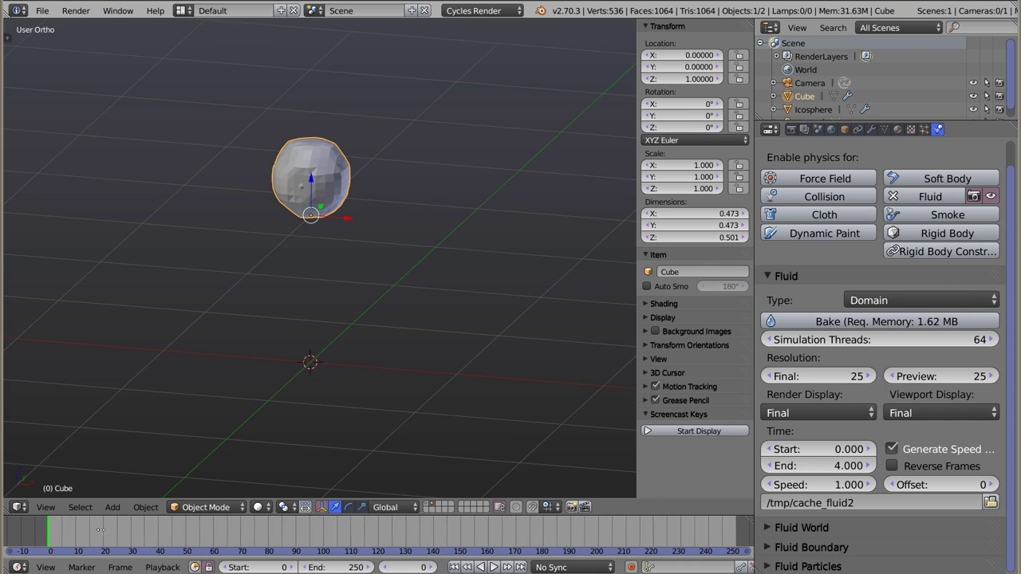
left_click(878, 324)
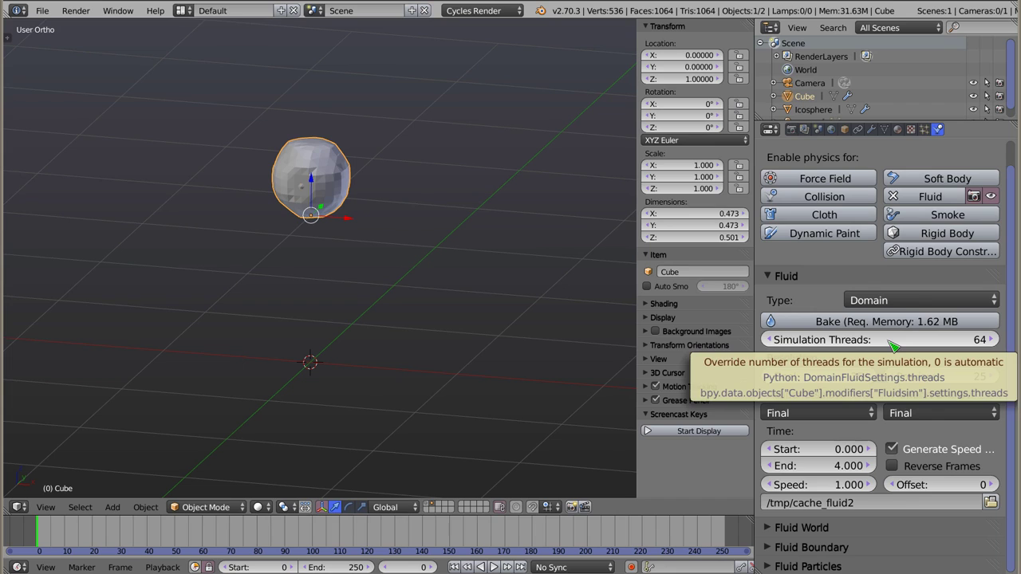
Raise the domain's Final resolution from 25 to 250 and start a new bake.
left_click(815, 374)
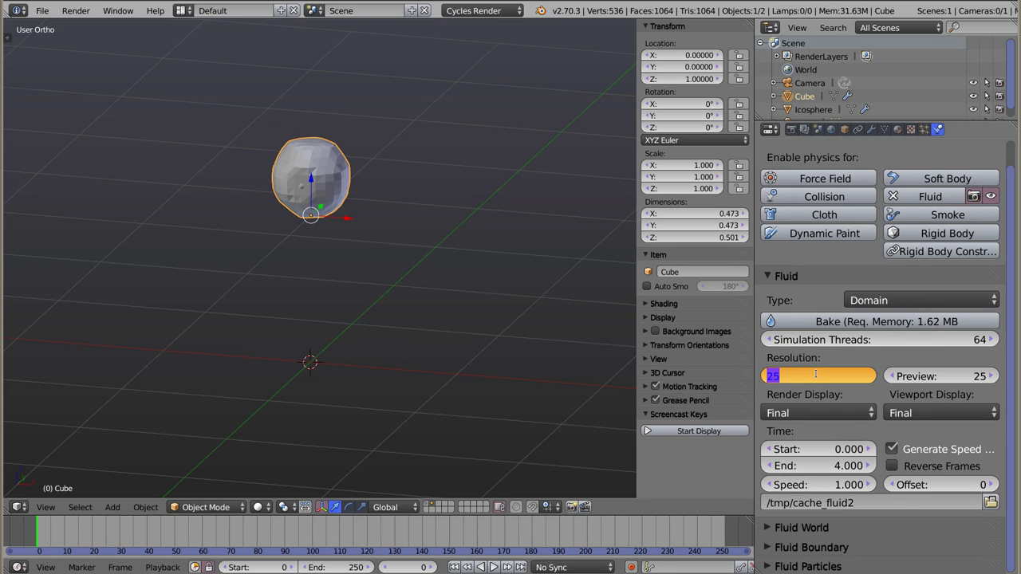
type("250")
key("Return")
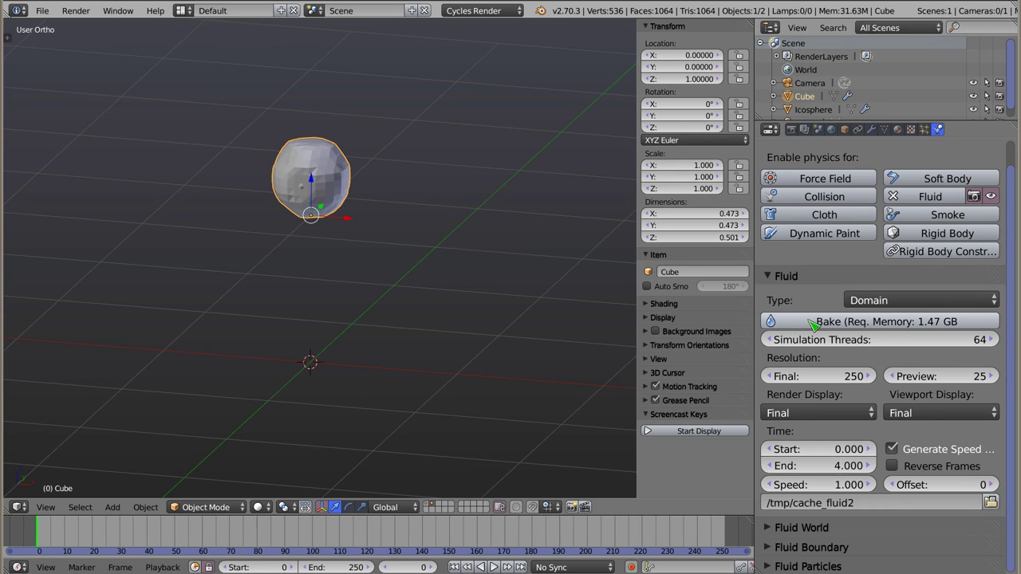
left_click(809, 321)
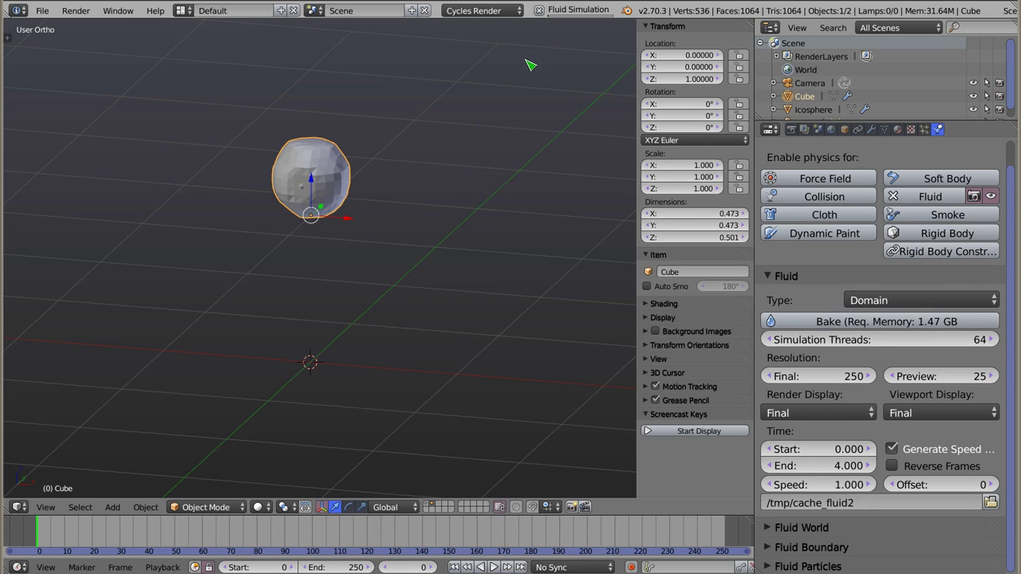
Run htop in a terminal, search for the 'blend' process, then return to Blender.
key("ctrl+alt+t")
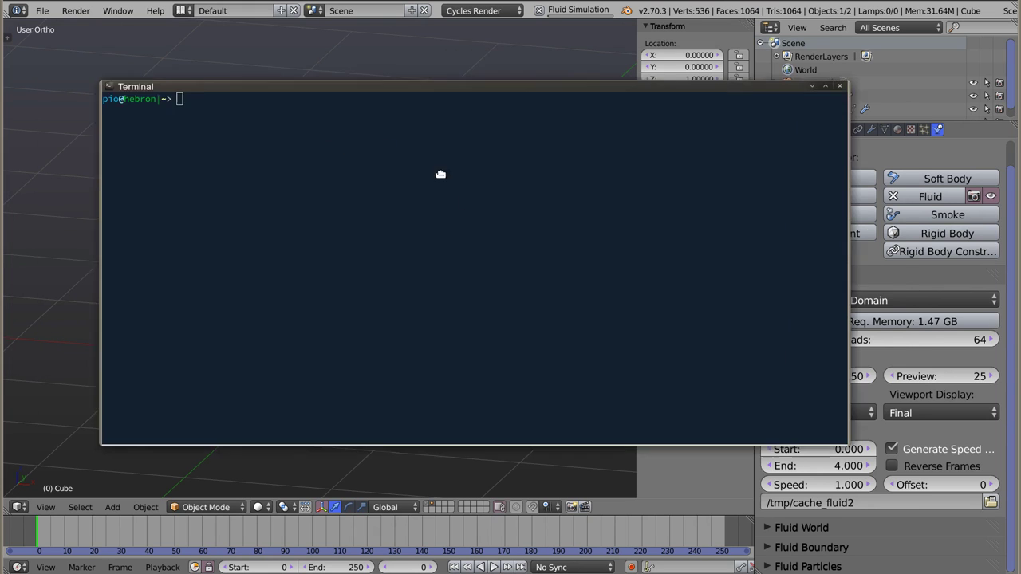
type("htop")
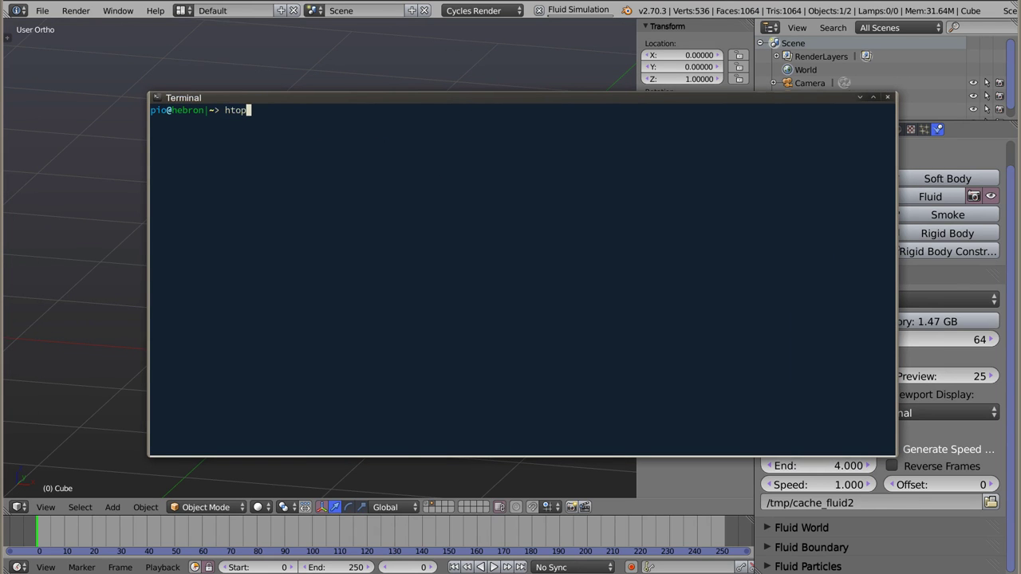
key("Return")
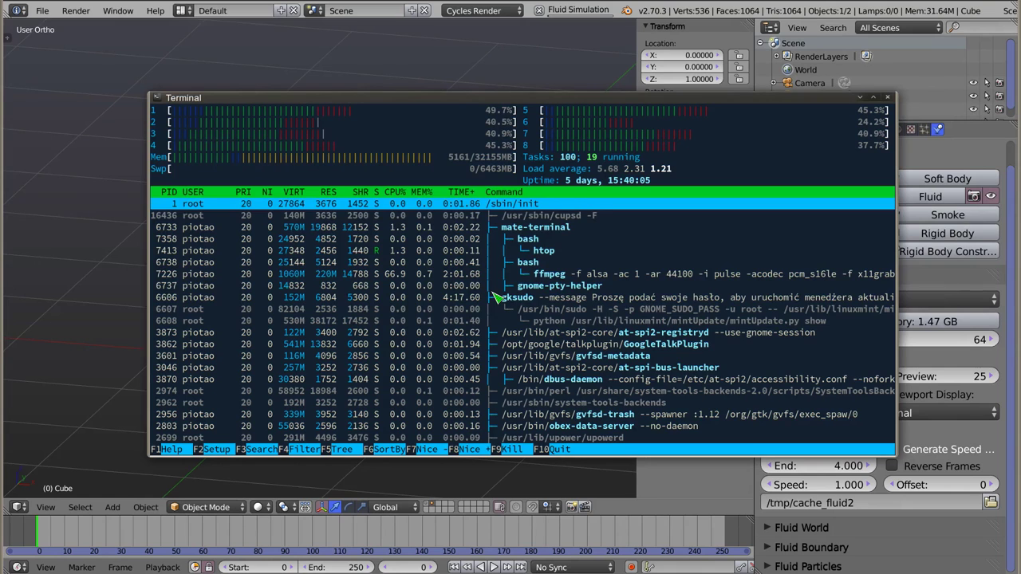
key("F3")
type("blend")
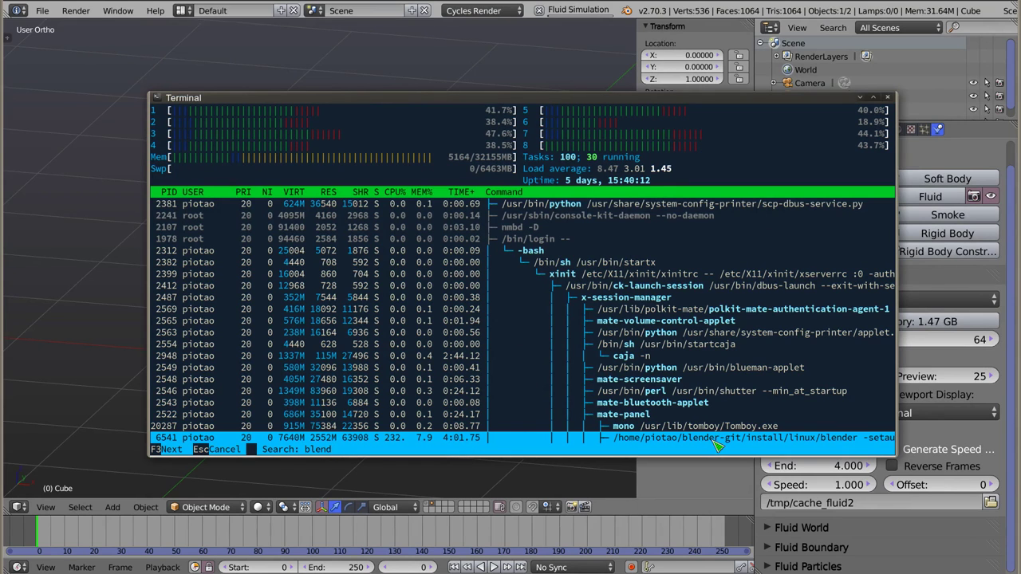
key("Return")
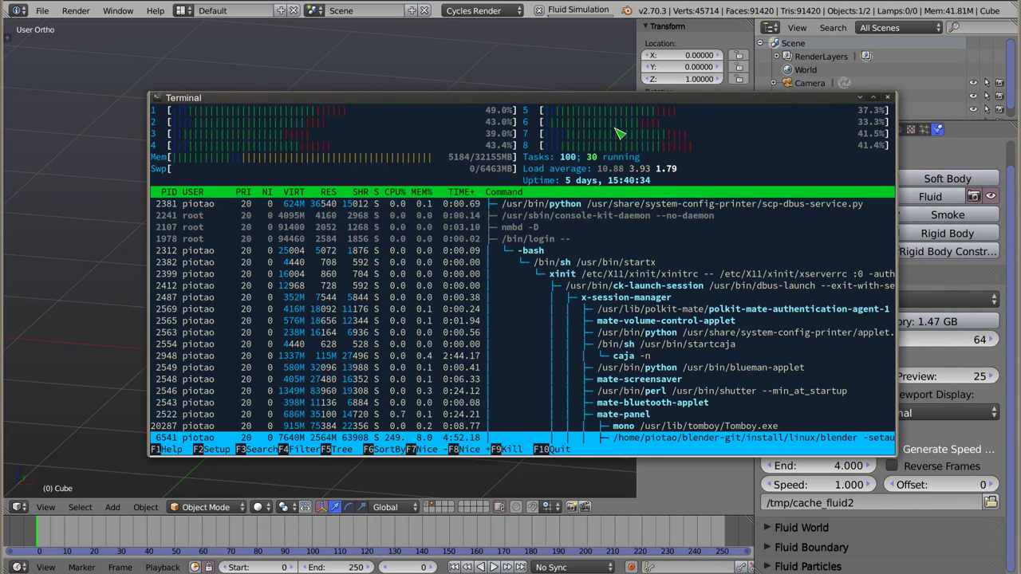
key("alt+Tab")
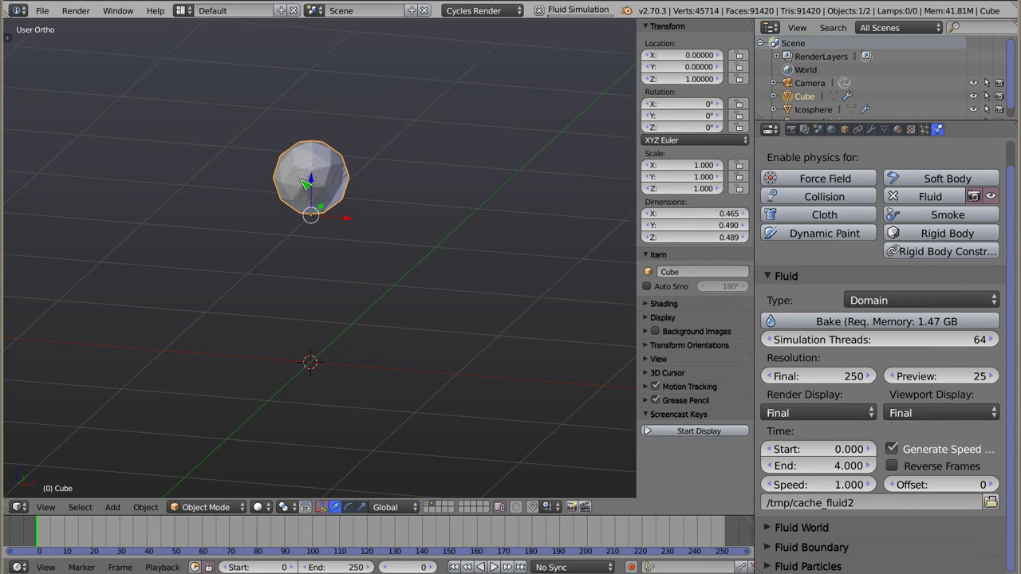
scroll(311, 177, "up", 7)
scroll(341, 192, "up", 3)
scroll(342, 191, "up", 2)
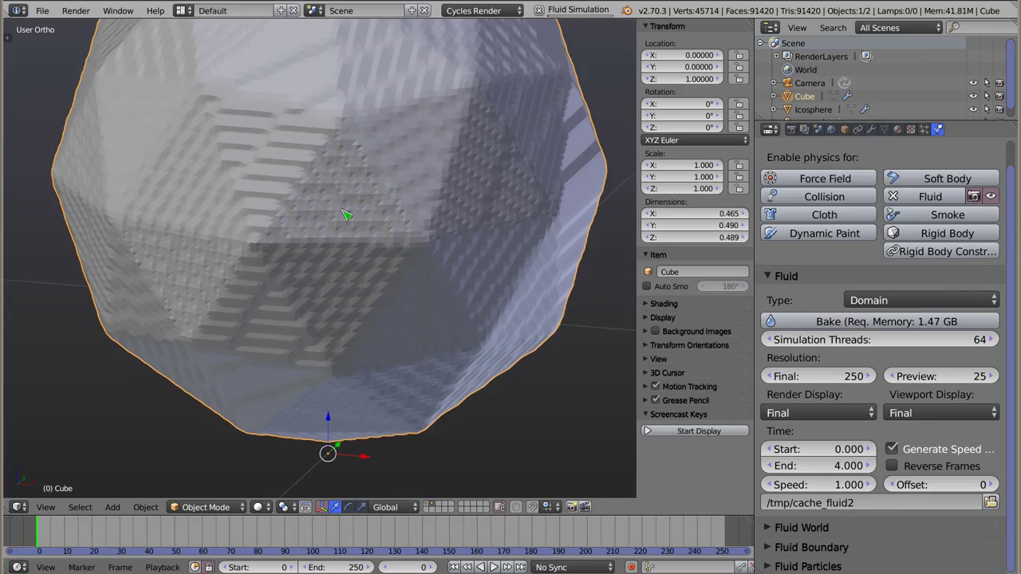
scroll(342, 191, "up", 3)
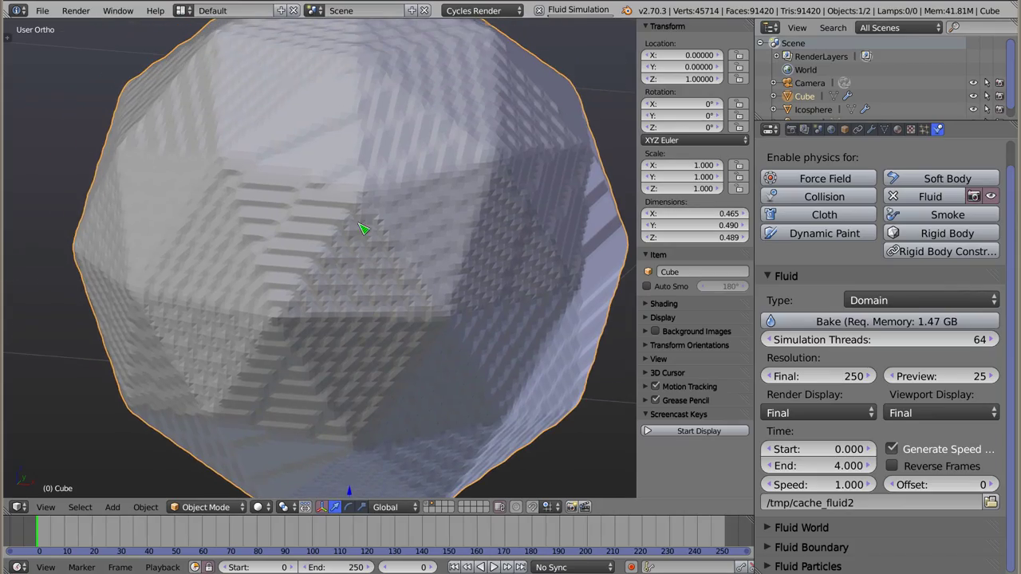
key("z")
scroll(383, 279, "down", 1)
scroll(375, 284, "down", 1)
mouse_move(368, 285)
middle_mouse_down()
mouse_move(303, 226)
mouse_move(358, 121)
mouse_move(337, 209)
mouse_move(269, 192)
mouse_move(264, 200)
mouse_move(343, 335)
mouse_move(358, 317)
mouse_move(439, 322)
mouse_move(452, 166)
middle_mouse_up()
mouse_move(303, 153)
middle_mouse_down()
mouse_move(369, 182)
mouse_move(323, 190)
middle_mouse_up()
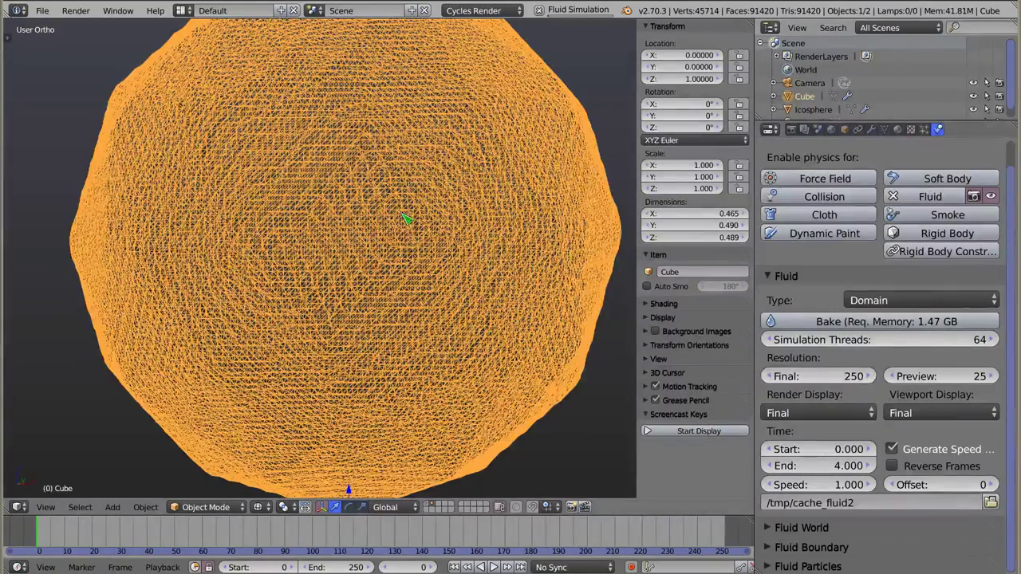
scroll(380, 214, "down", 5)
scroll(380, 220, "down", 3)
middle_click_drag(380, 220, 319, 353)
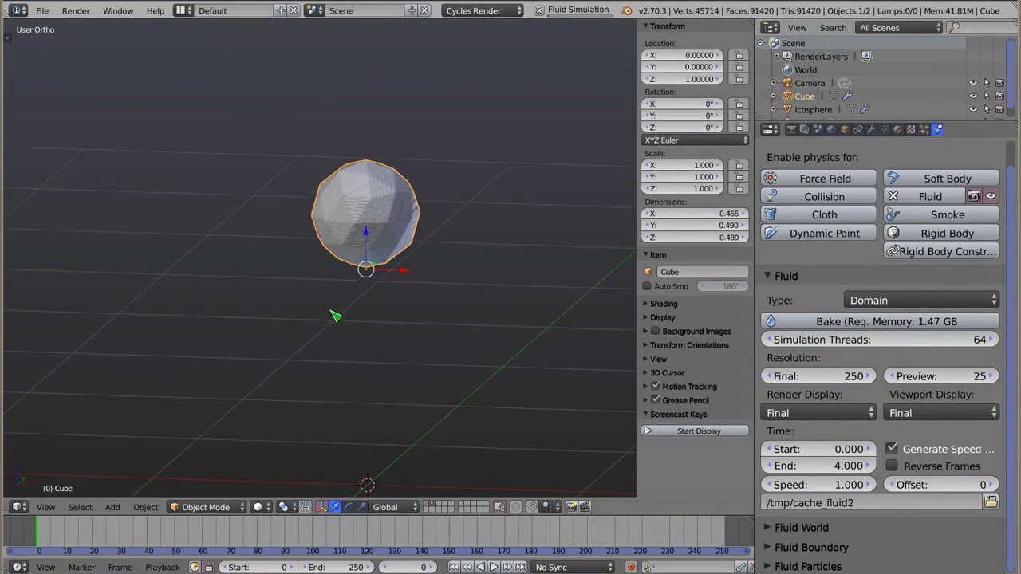
scroll(364, 182, "up", 4)
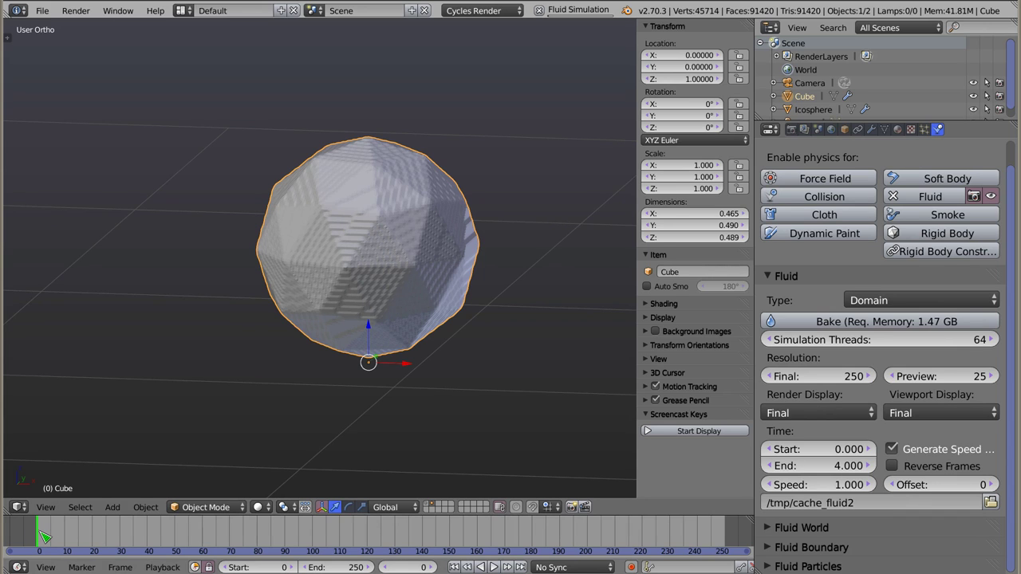
Step through baked frames 1–3 and back to frame 1 to inspect the fluid sphere mesh.
left_click(41, 532)
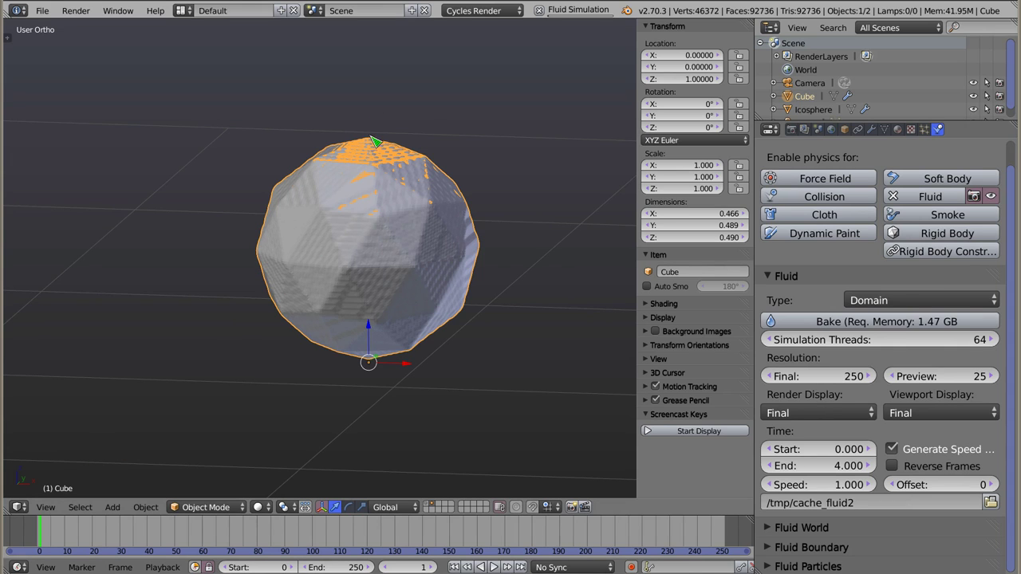
key("Right")
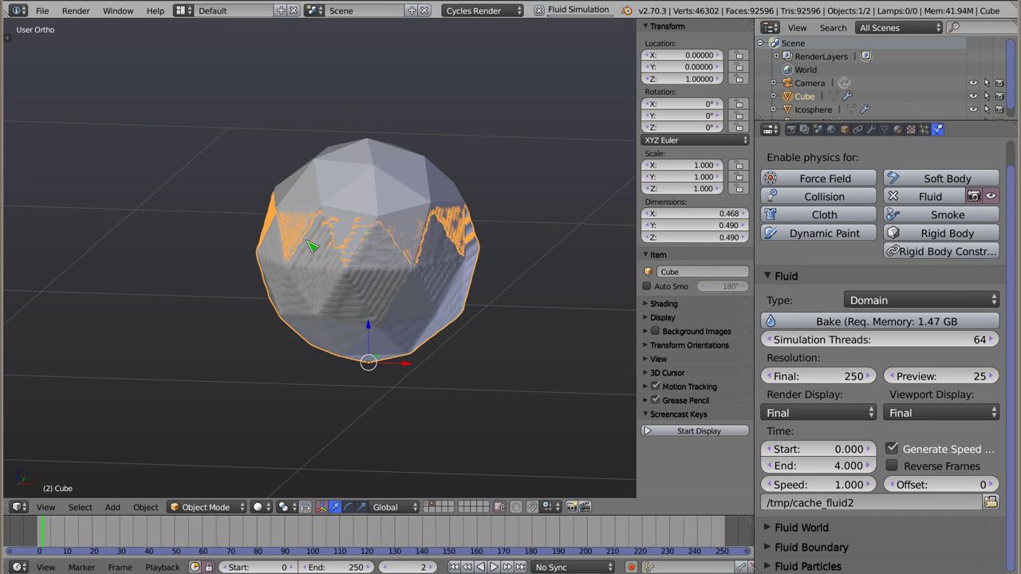
key("Right")
key("Right")
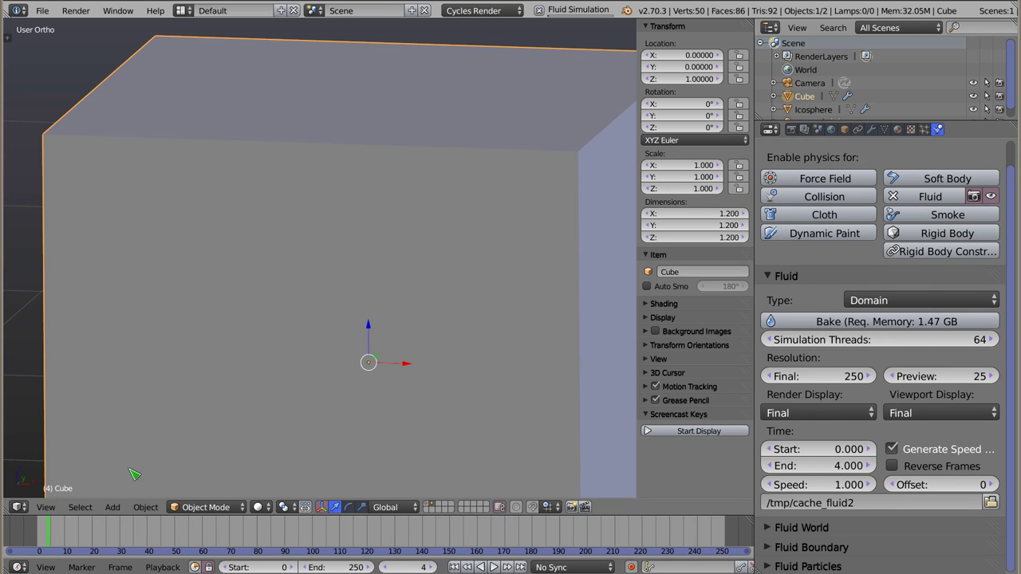
key("Left")
key("Left")
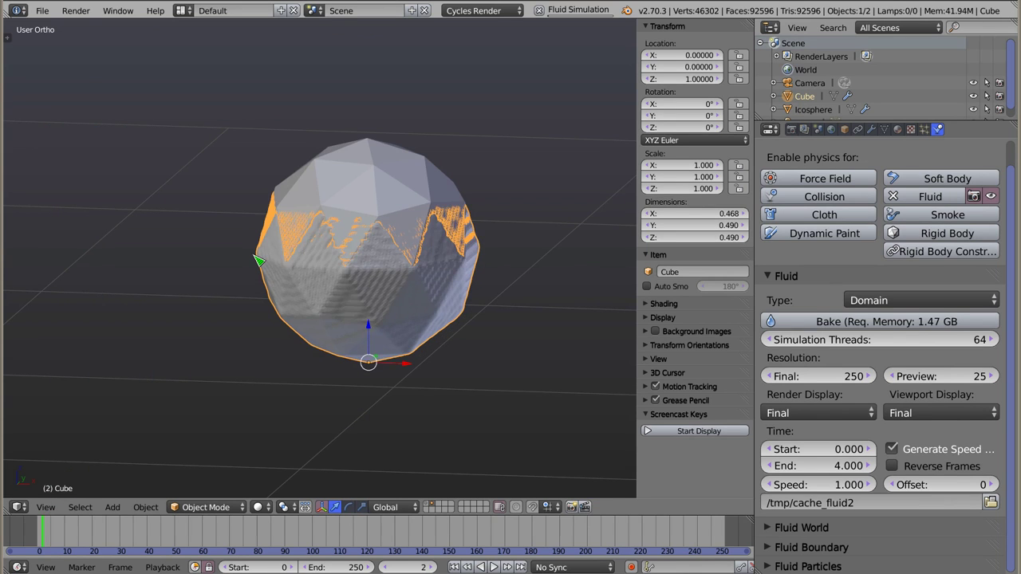
key("Left")
key("Right")
key("Right")
key("Left")
key("Left")
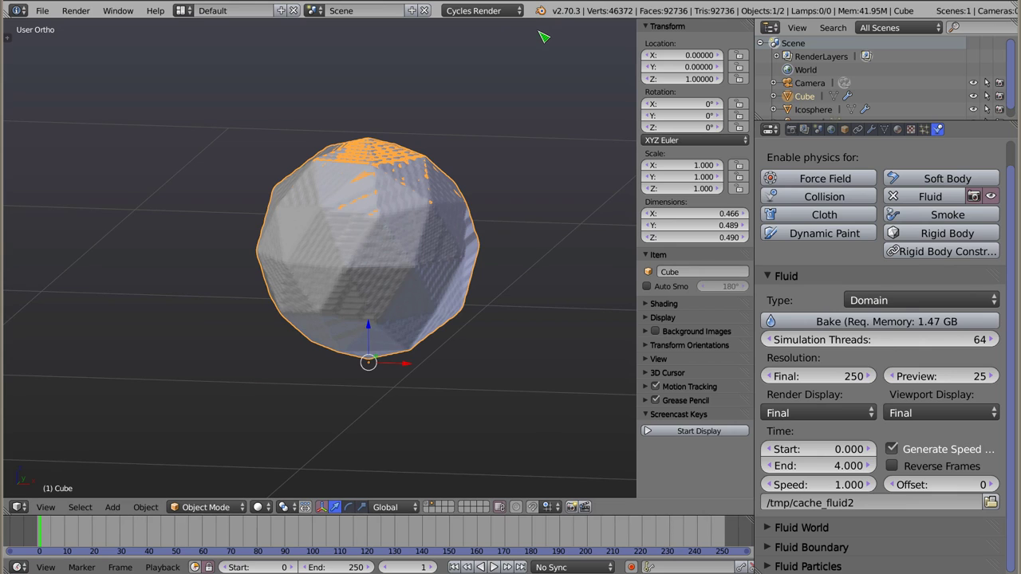
Set Final resolution 25 and Preview resolution 15, and show the Preview mesh in the viewport.
left_click(812, 376)
type("2")
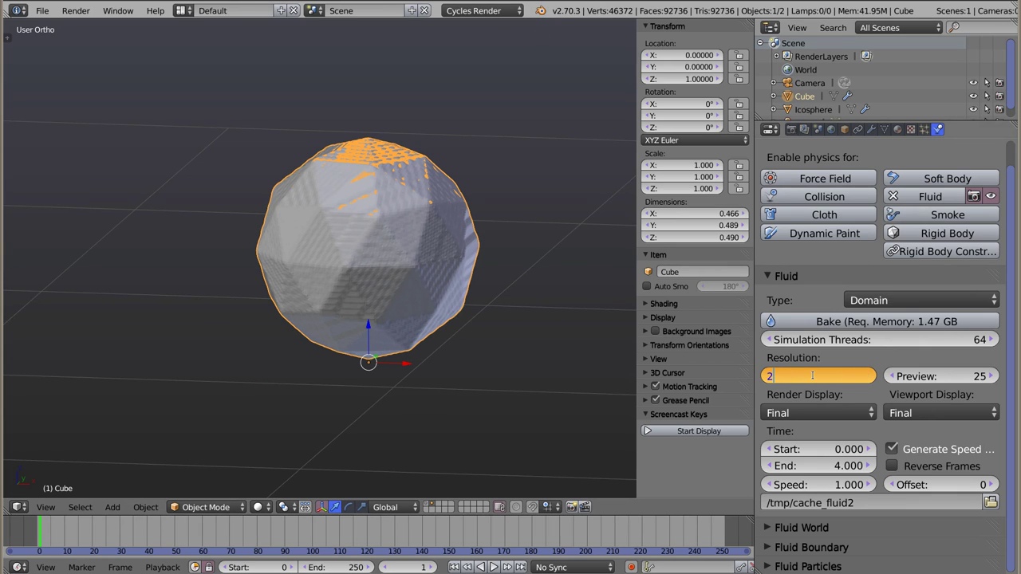
key("Return")
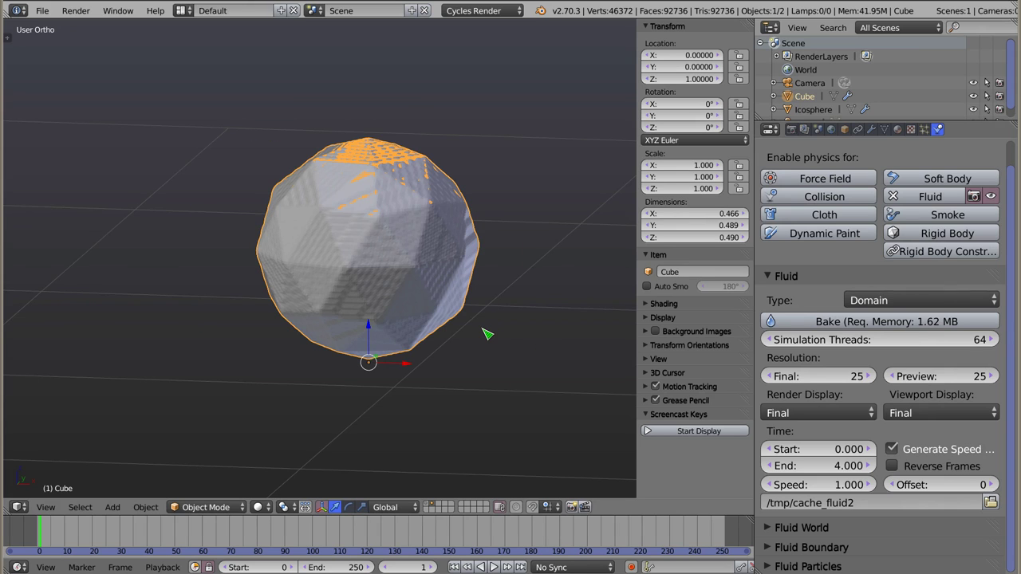
left_click(942, 375)
type("15")
key("Return")
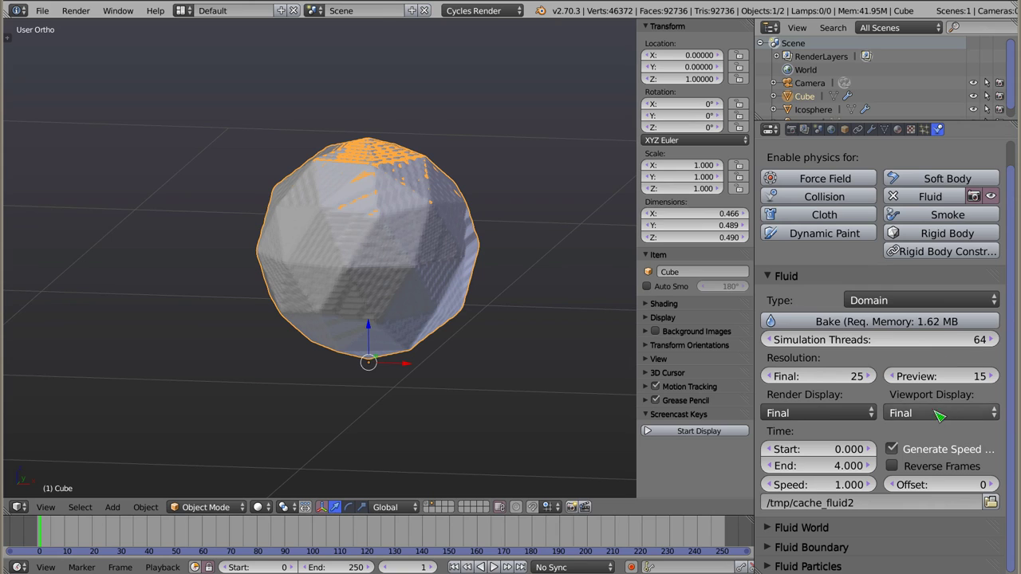
left_click(942, 410)
left_click(937, 377)
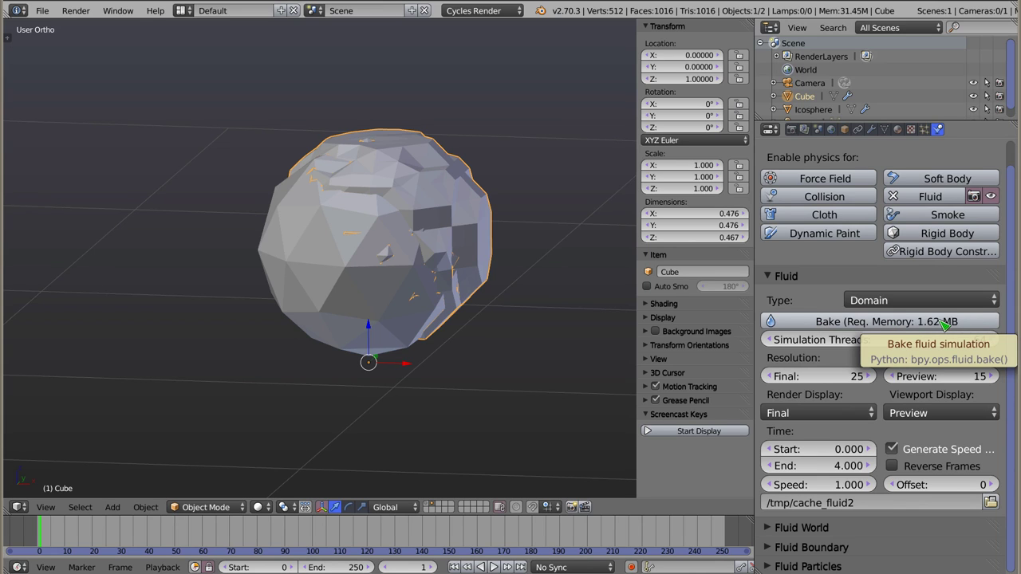
Re-bake the domain at resolution 25 and scrub to frame 34 to inspect the splash.
left_click(877, 323)
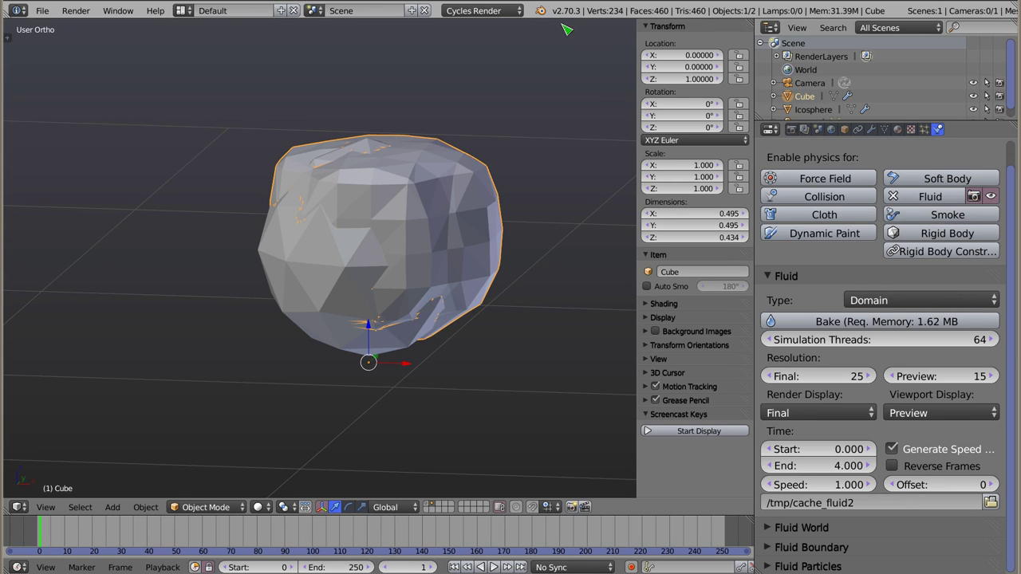
left_click_drag(35, 516, 93, 517)
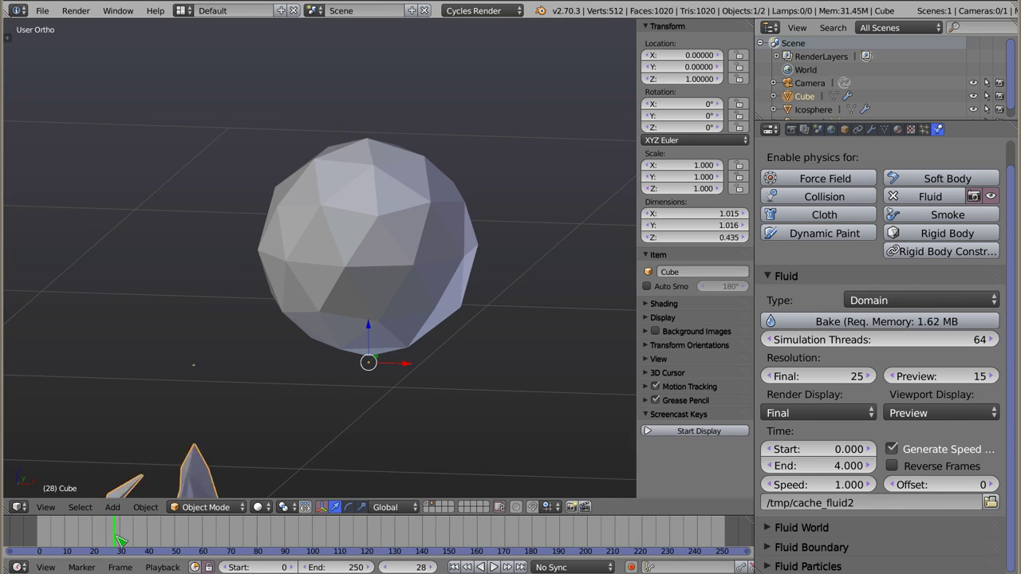
scroll(260, 288, "down", 3)
key("Right")
key("Right")
key("Right")
key("Right")
left_click_drag(109, 541, 131, 541)
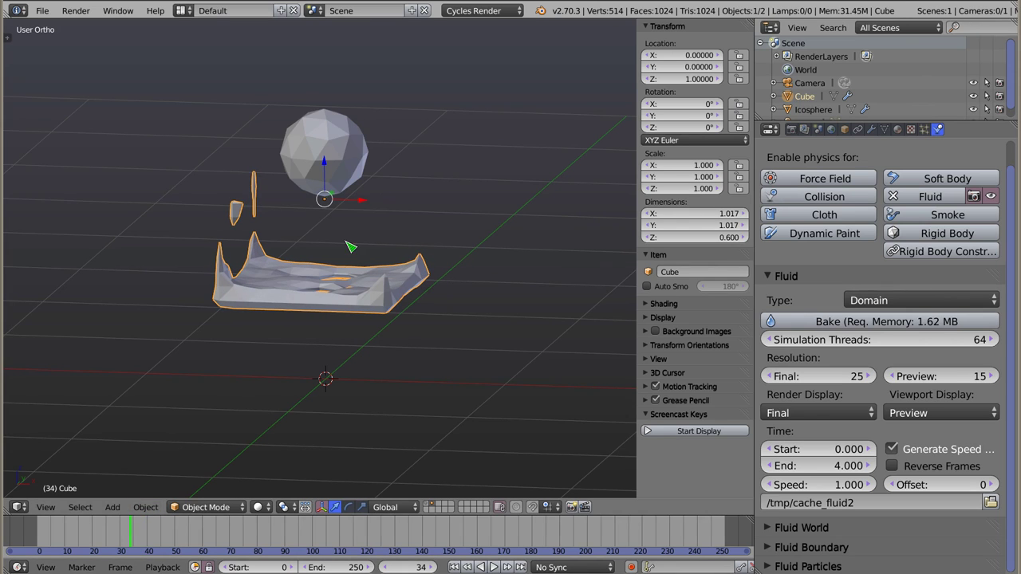
Set the viewport display to Final, then try Preview for render before keeping Final.
left_click(939, 413)
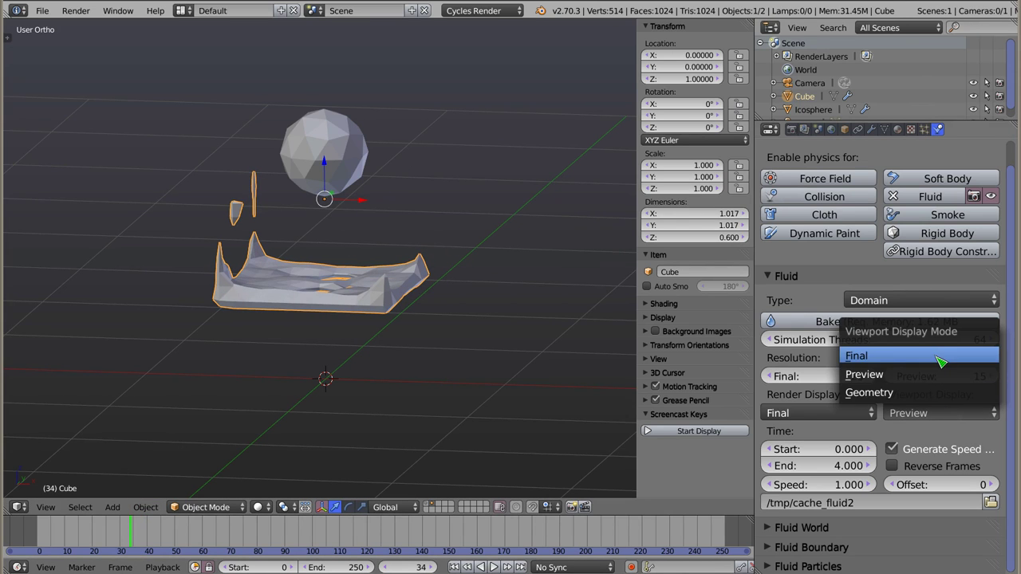
left_click(939, 358)
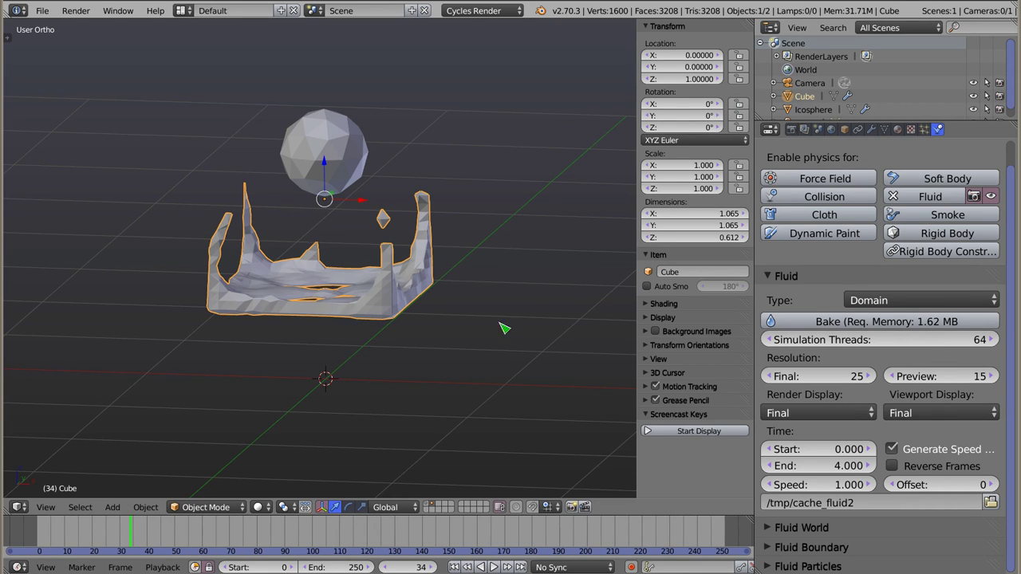
left_click(829, 416)
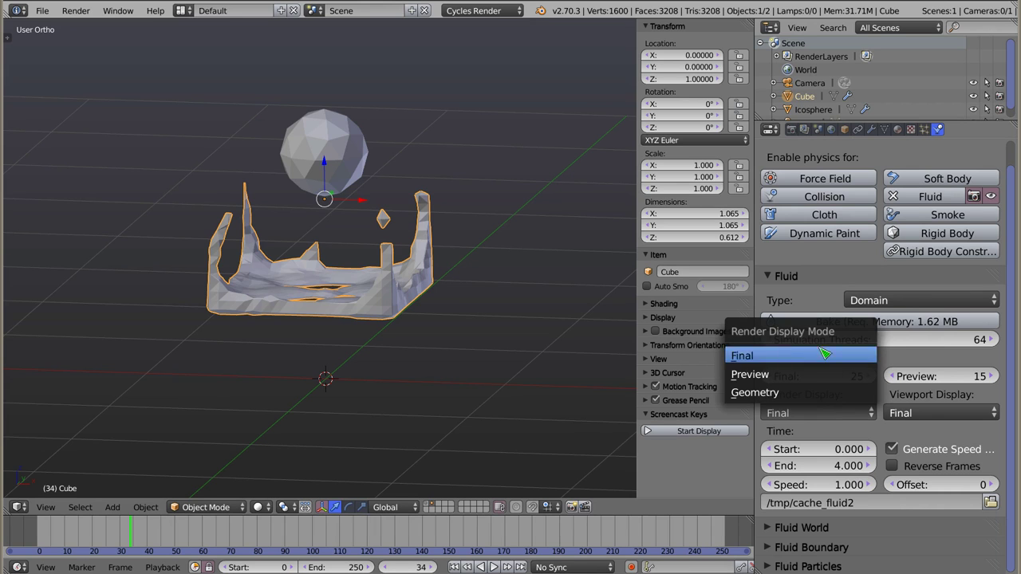
left_click(810, 375)
left_click(819, 406)
left_click(819, 356)
Cycle the viewport display through the plain domain cube, the Preview mesh, and back to the cube.
left_click(909, 413)
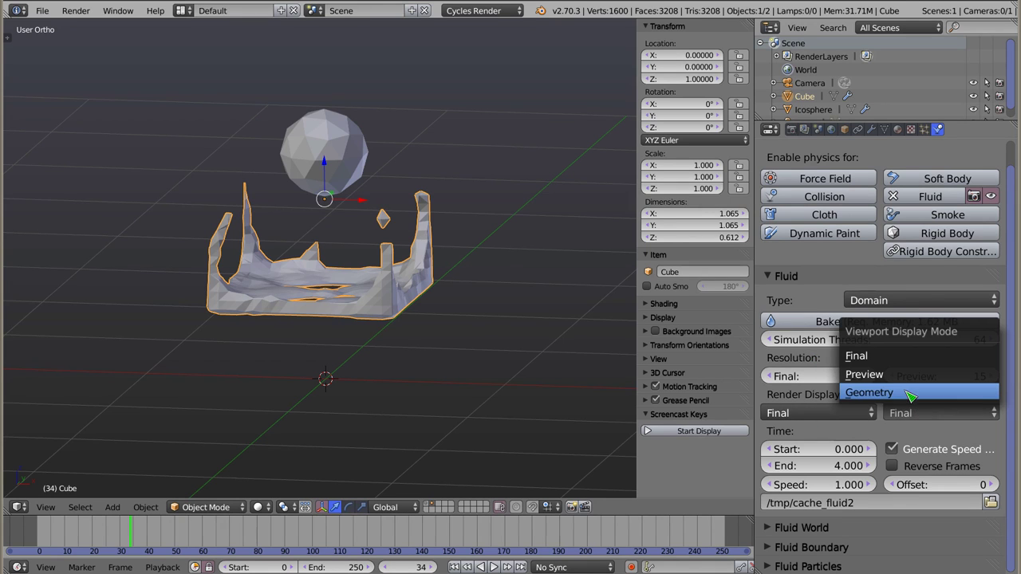
left_click(906, 392)
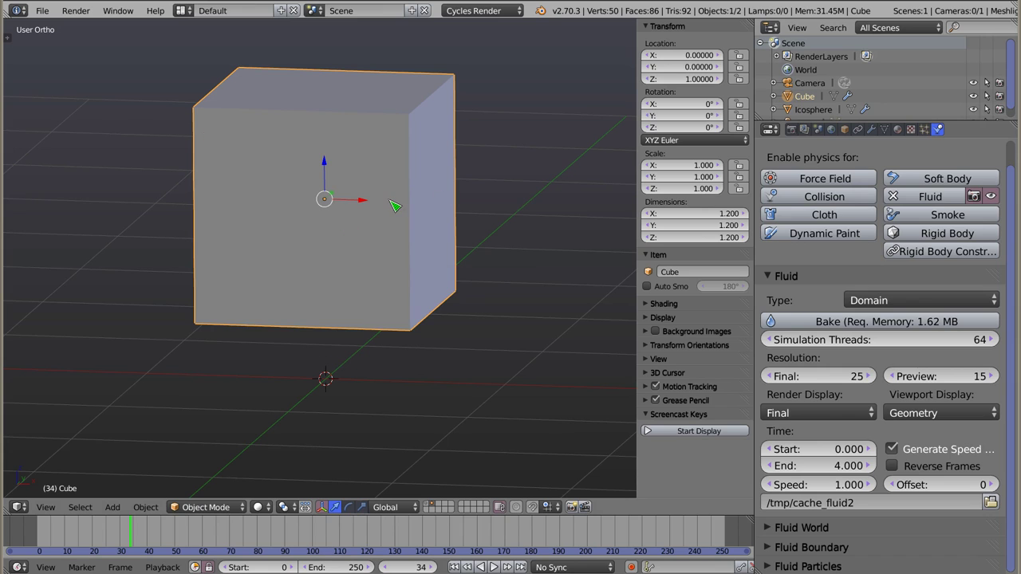
left_click(941, 413)
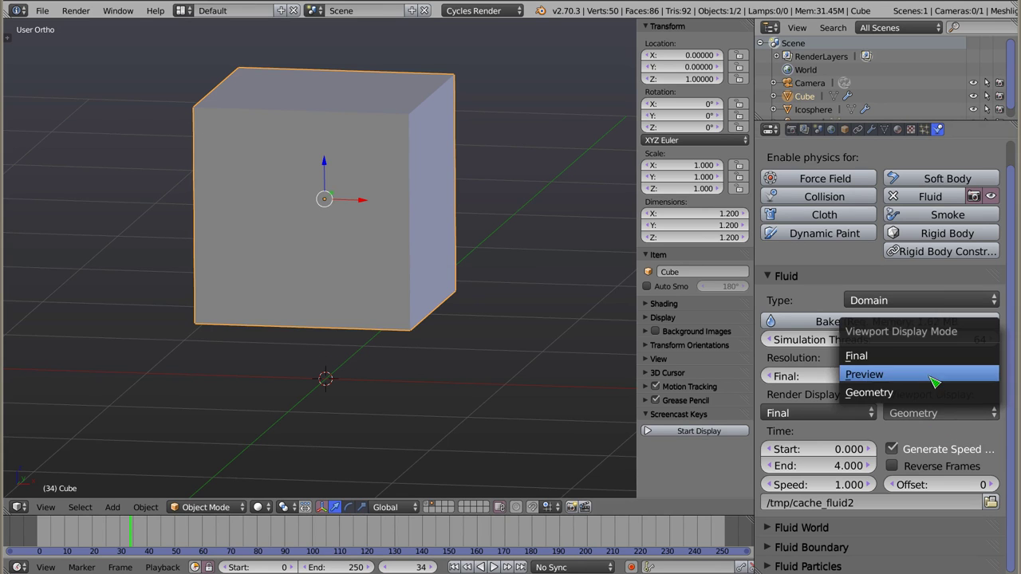
left_click(932, 374)
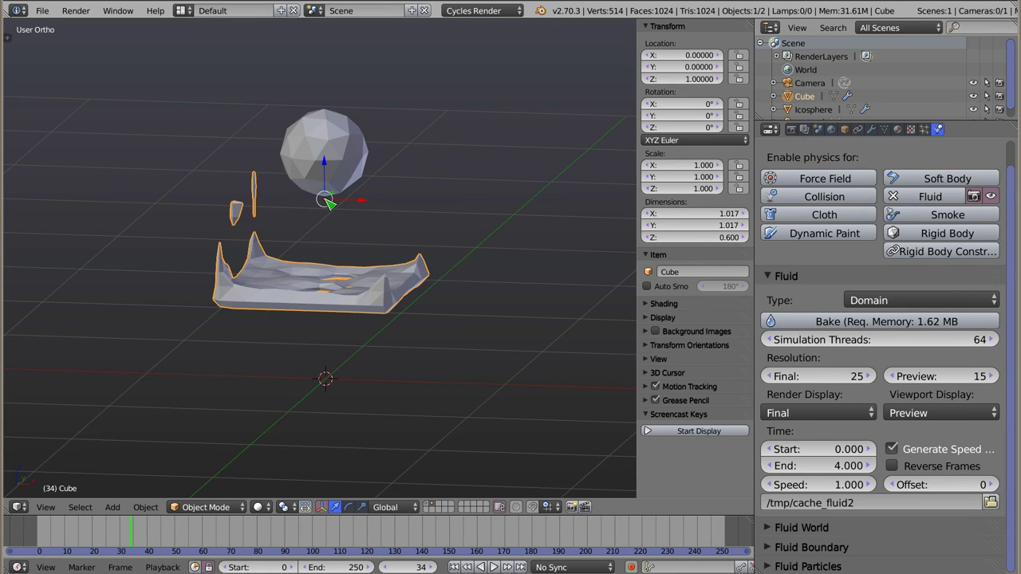
left_click(921, 413)
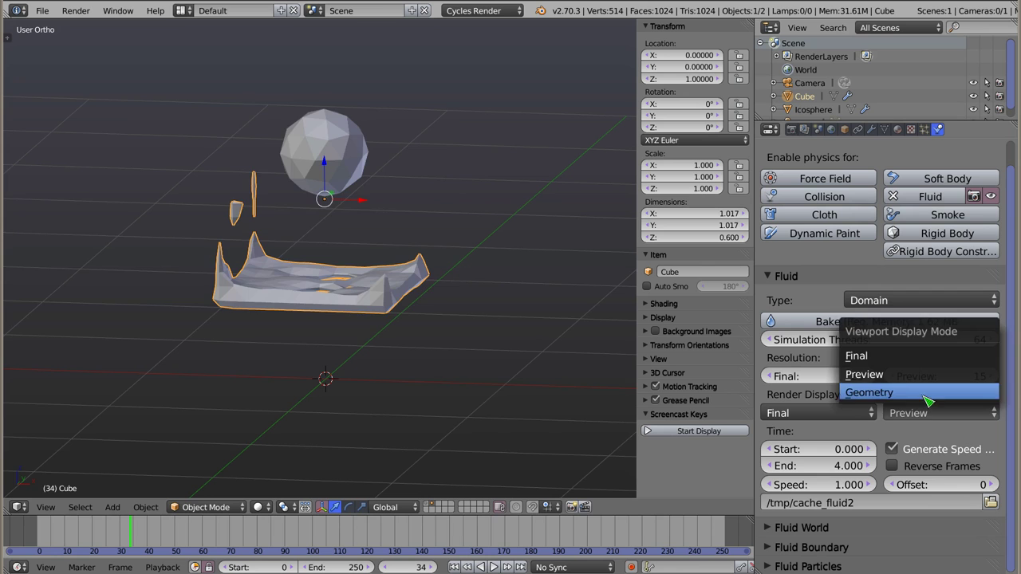
left_click(927, 391)
Orbit the view, widen the Properties panel, show the Final mesh, and go to frame 15.
mouse_move(303, 262)
middle_mouse_down()
mouse_move(324, 296)
mouse_move(372, 246)
middle_mouse_up()
scroll(327, 232, "down", 2)
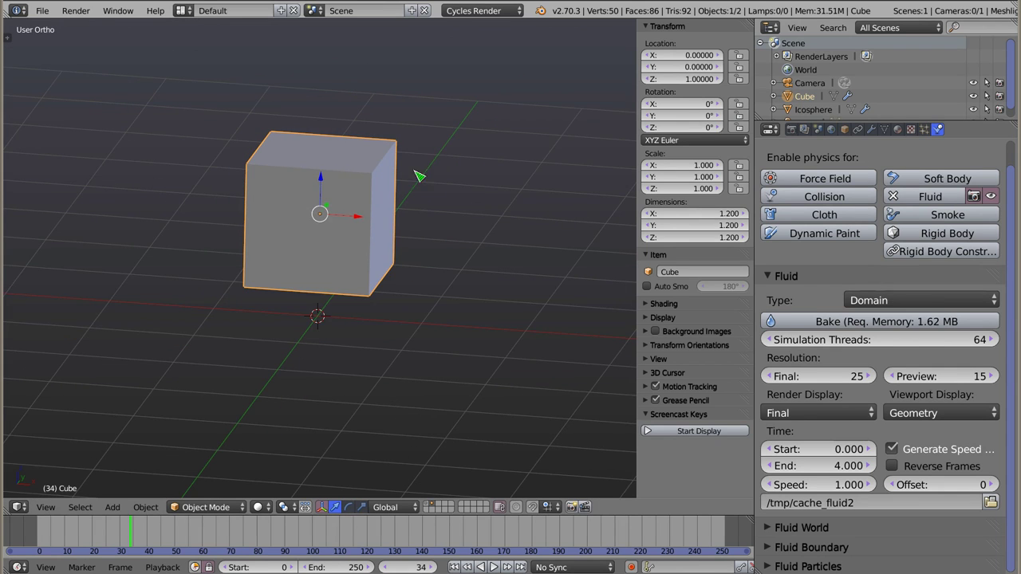
middle_click_drag(349, 192, 343, 197)
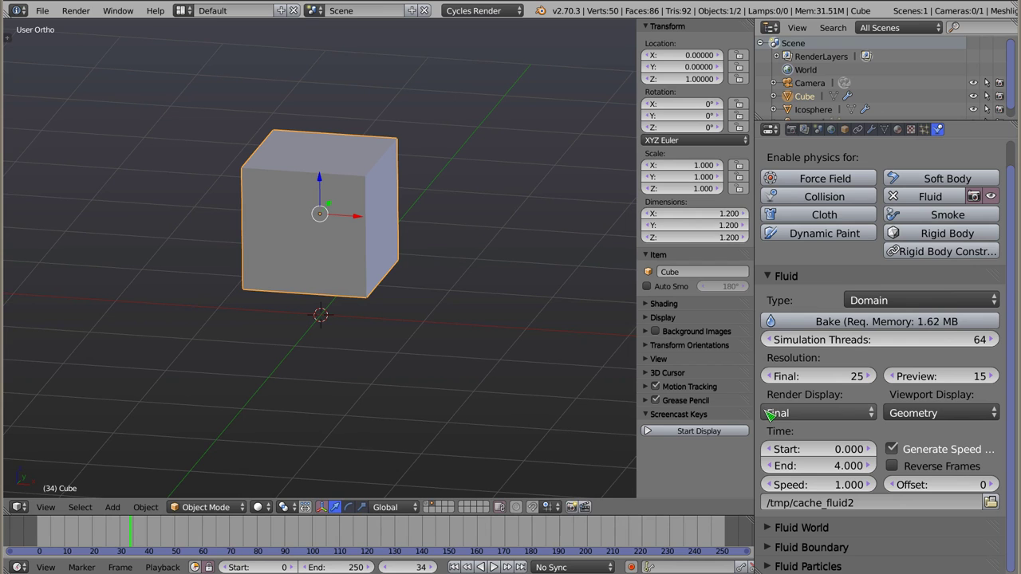
left_click_drag(756, 420, 716, 436)
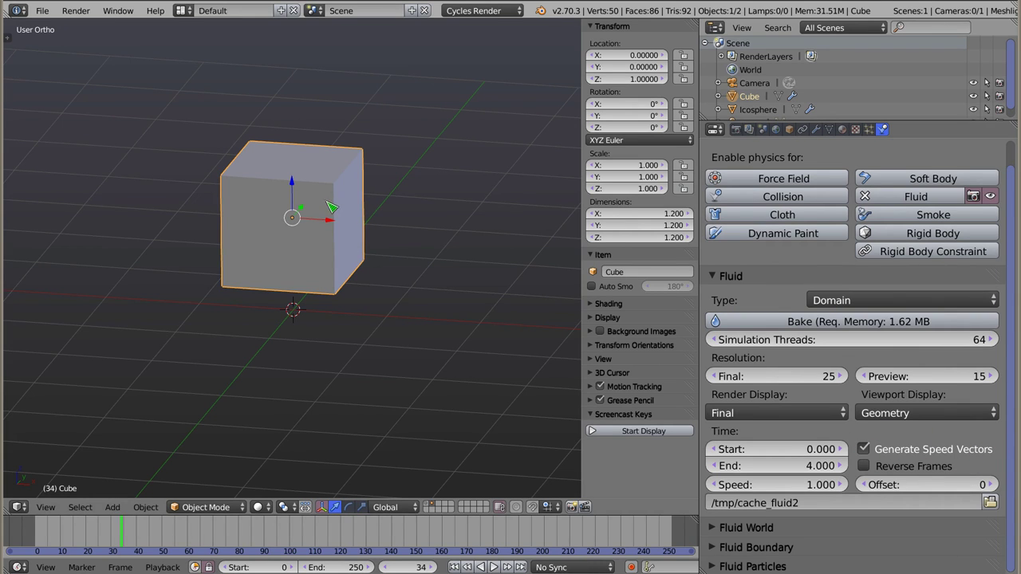
left_click(927, 408)
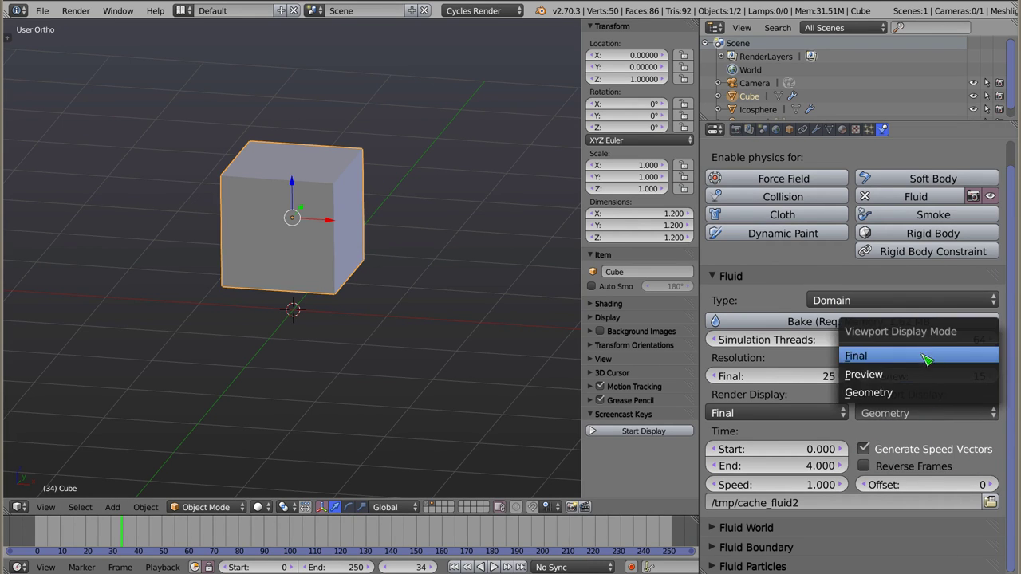
left_click(923, 354)
left_click_drag(48, 539, 80, 543)
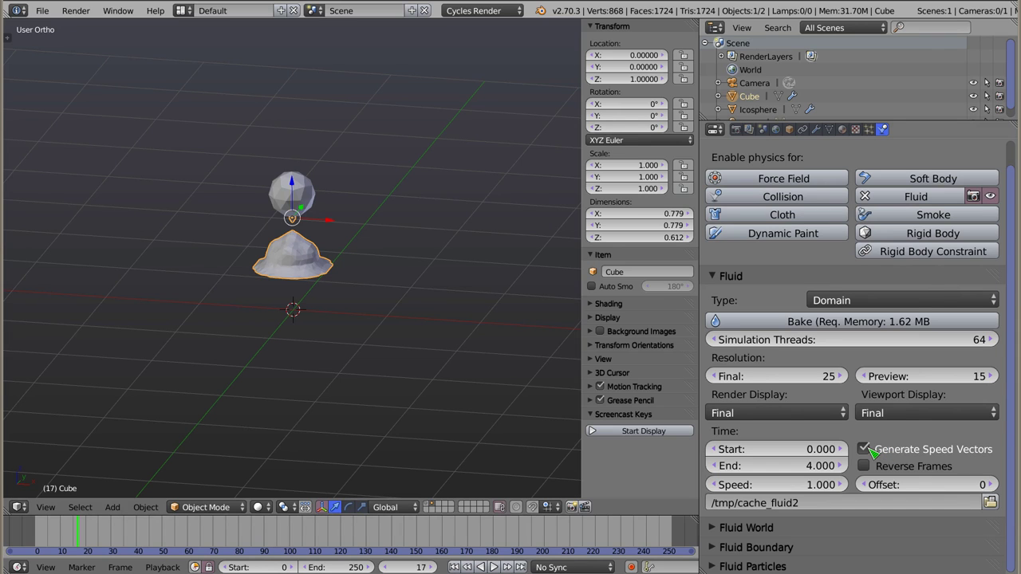
left_click(749, 130)
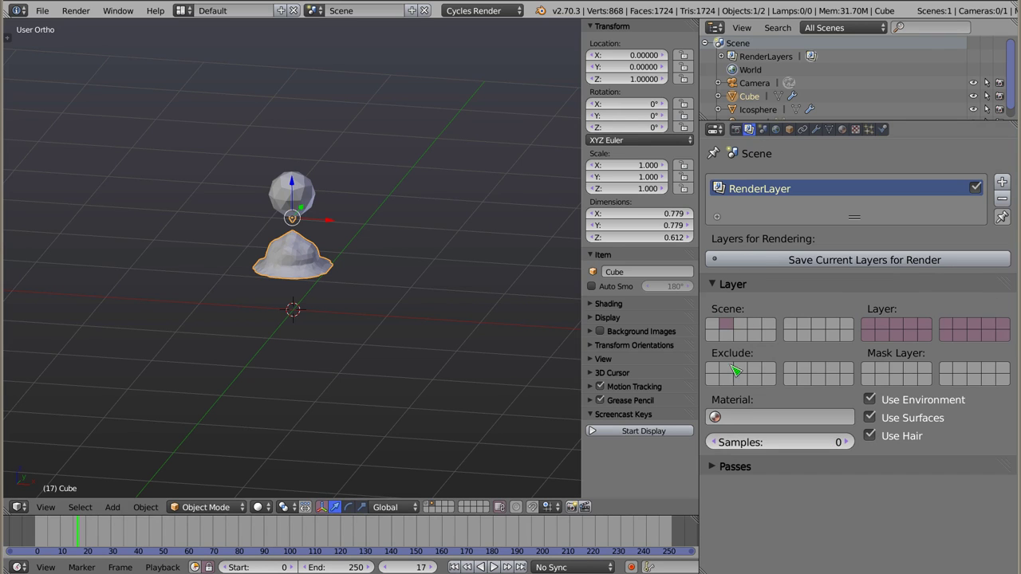
left_click(714, 467)
scroll(714, 455, "down", 4)
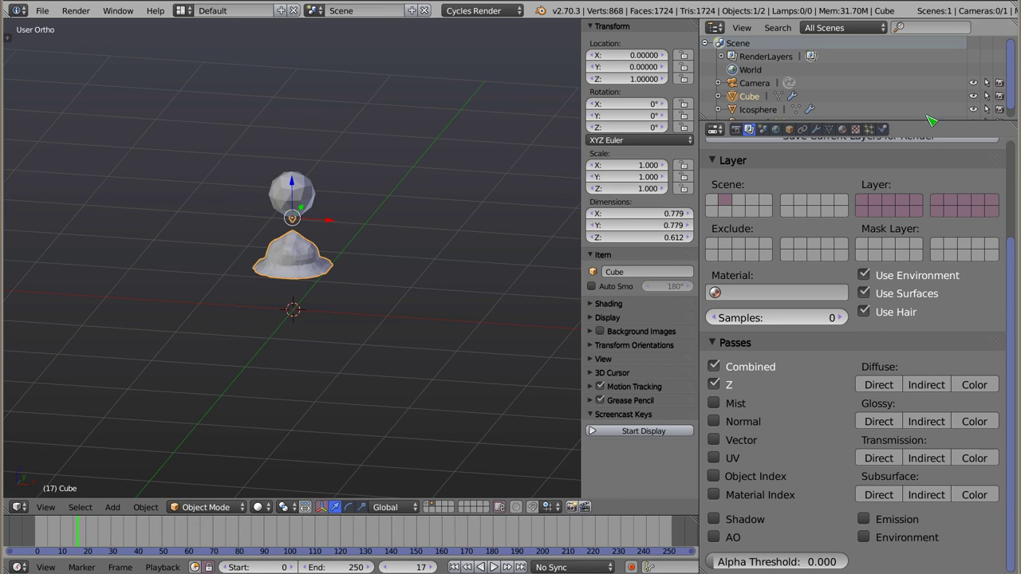
left_click(882, 130)
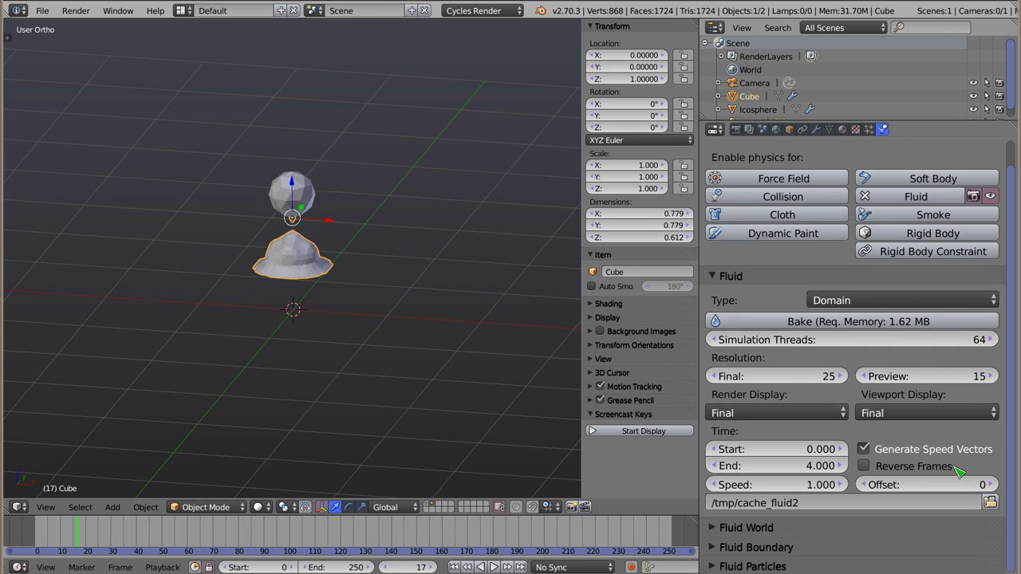
left_click(865, 468)
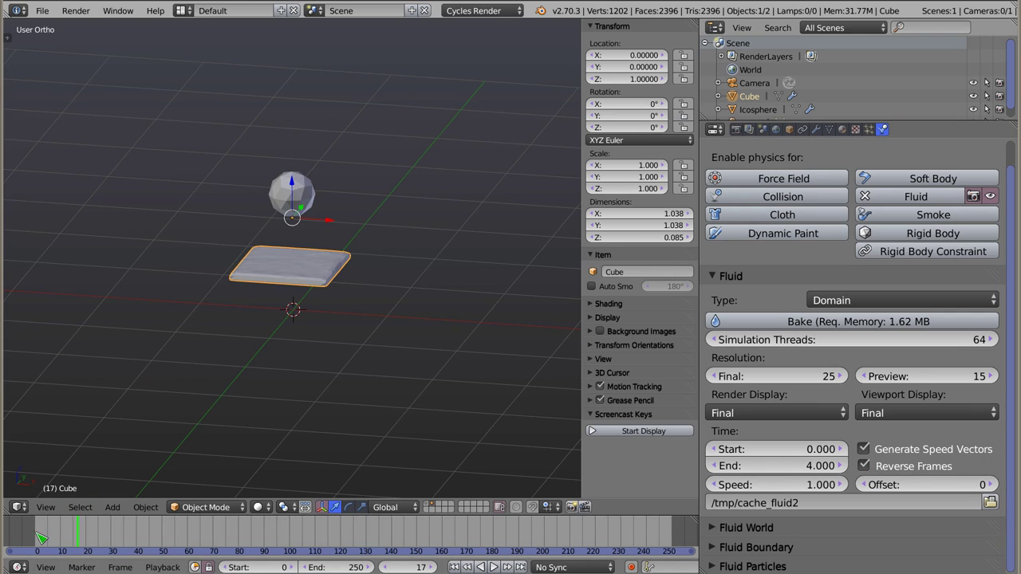
mouse_move(41, 540)
left_mouse_down()
mouse_move(355, 549)
mouse_move(677, 539)
left_mouse_up()
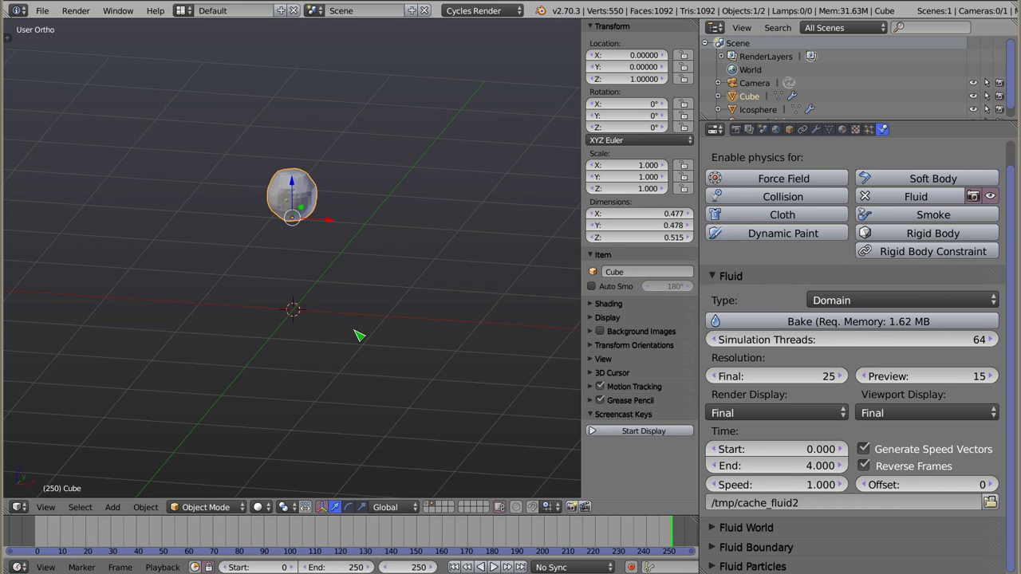
key("i")
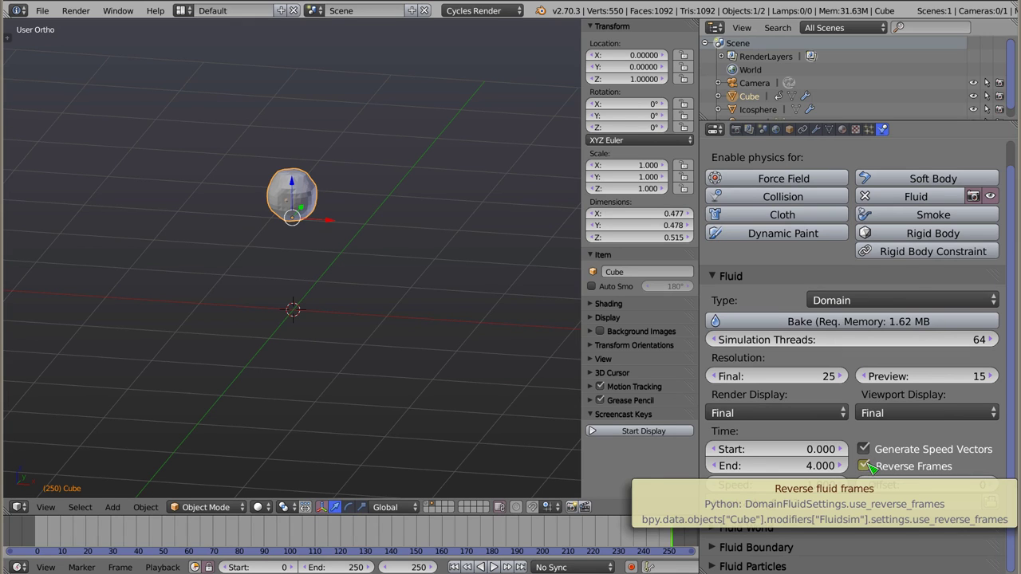
key("alt+i")
left_click(867, 470)
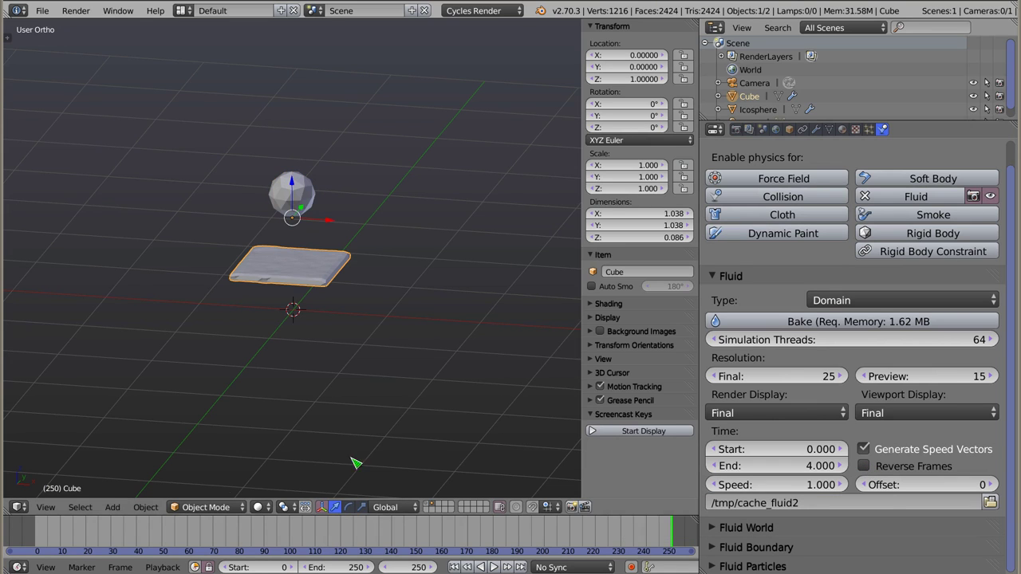
left_click_drag(36, 537, 174, 541)
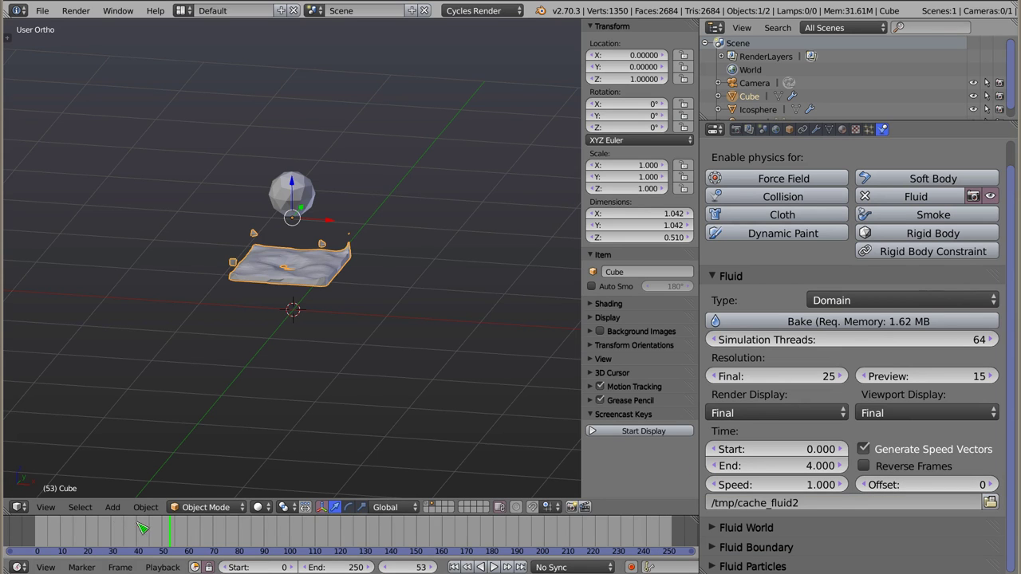
Rewind to frame 0, set the domain's time Offset to -10, and scrub to preview.
left_click_drag(142, 528, 40, 539)
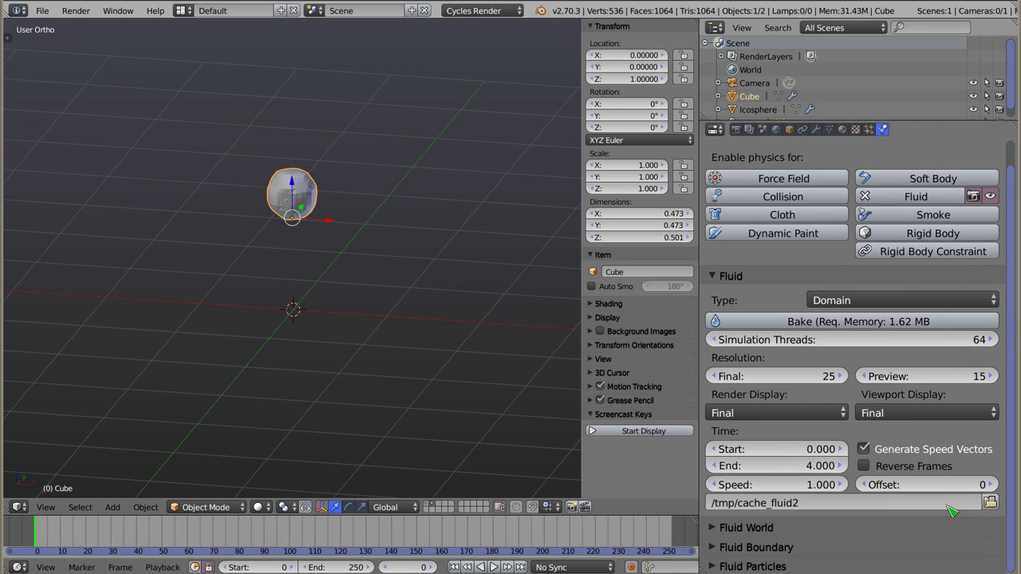
mouse_move(958, 484)
left_mouse_down()
mouse_move(997, 484)
mouse_move(940, 487)
left_mouse_up()
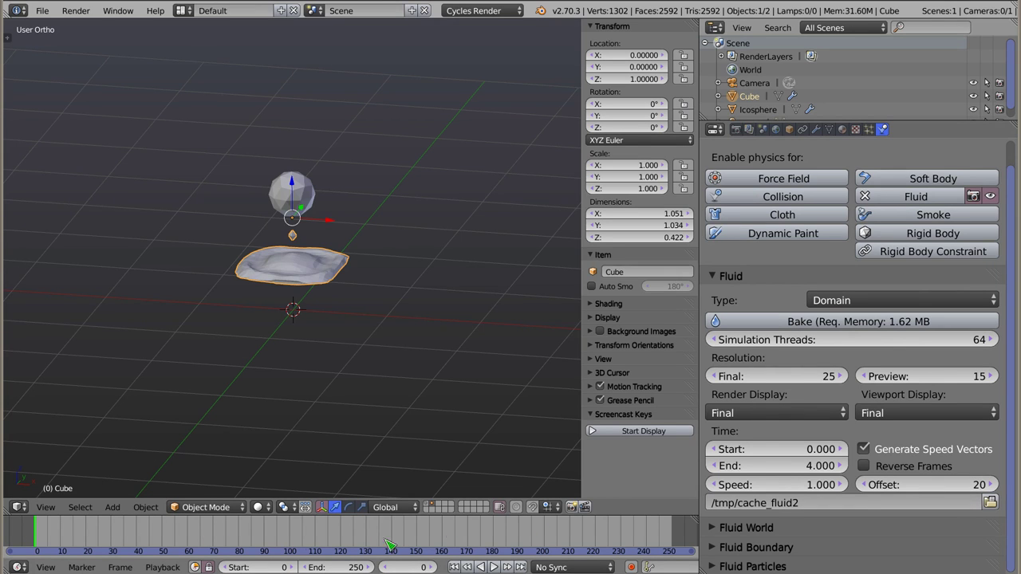
left_click_drag(925, 484, 885, 484)
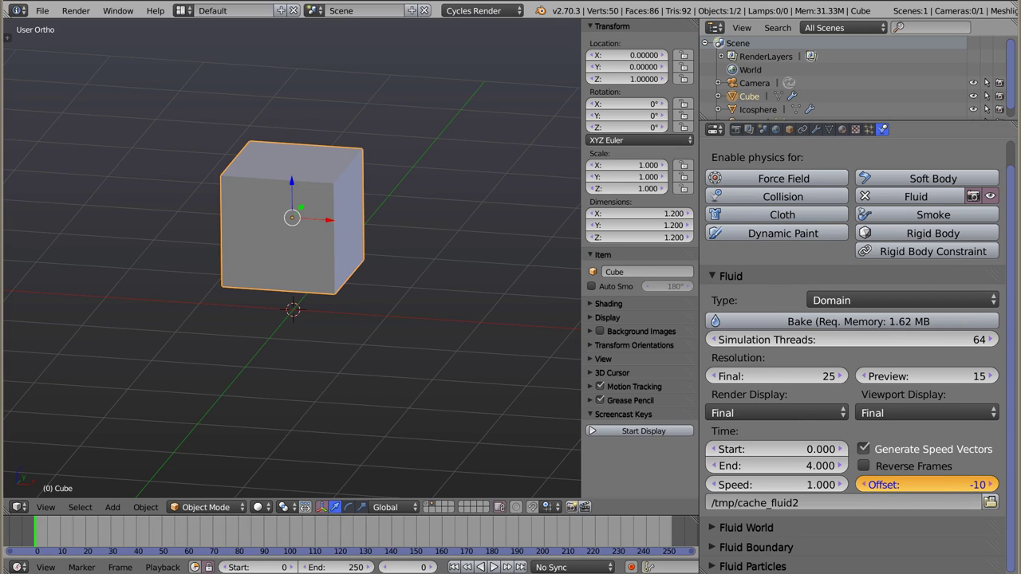
left_click_drag(947, 484, 948, 485)
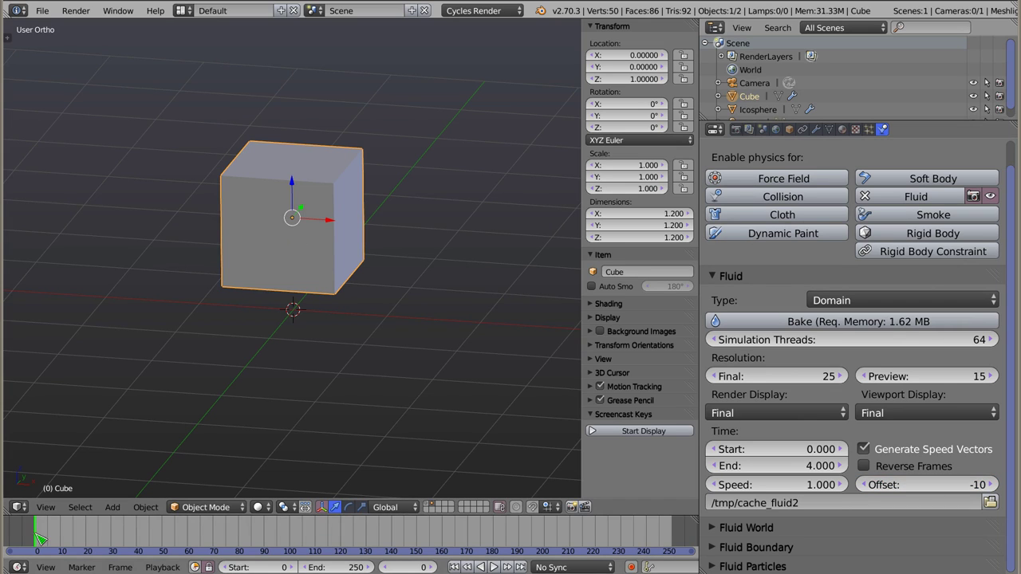
mouse_move(49, 532)
left_mouse_down()
mouse_move(85, 538)
mouse_move(39, 539)
left_mouse_up()
Reset the fluid time Offset to 0, test-bake at Speed 0.1, and scrub to frame 18.
left_click(941, 483)
type("0")
key("Return")
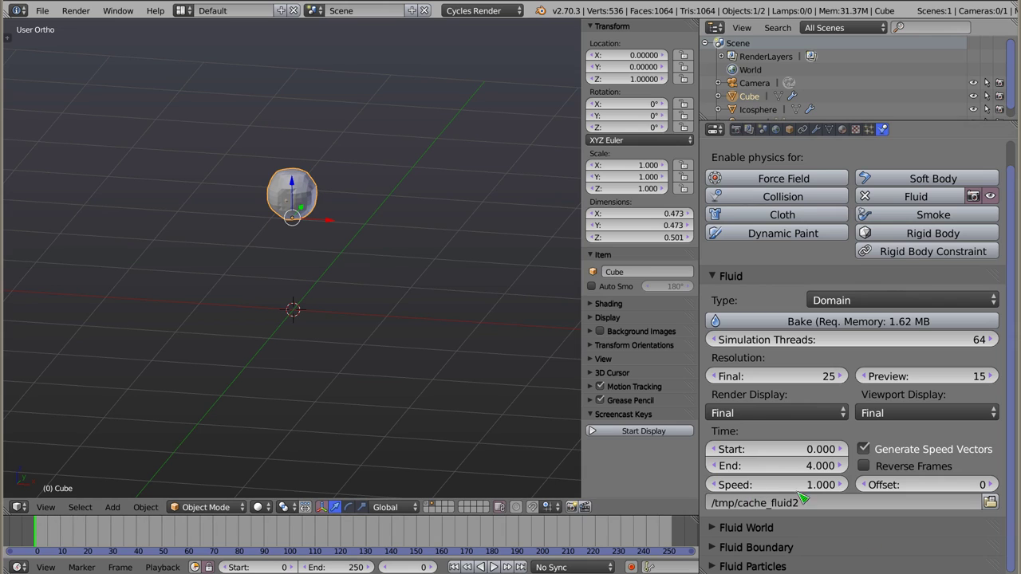
left_click(783, 484)
type("0.1")
key("Return")
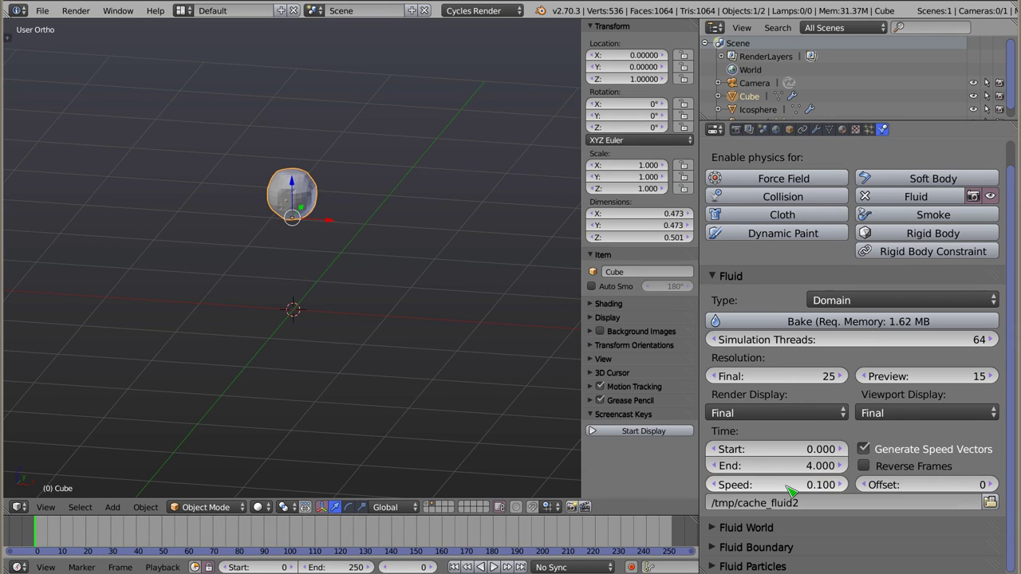
left_click(826, 319)
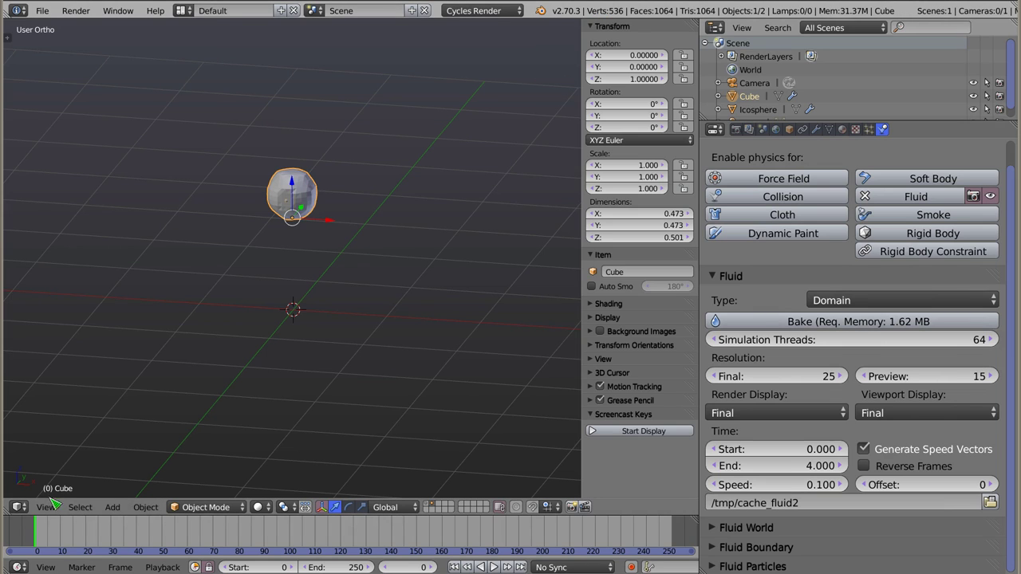
mouse_move(37, 533)
left_mouse_down()
mouse_move(676, 540)
mouse_move(35, 540)
left_mouse_up()
Restore fluid Speed to 1, check frame 61, then jump back to the first frame.
left_click_drag(834, 487, 824, 490)
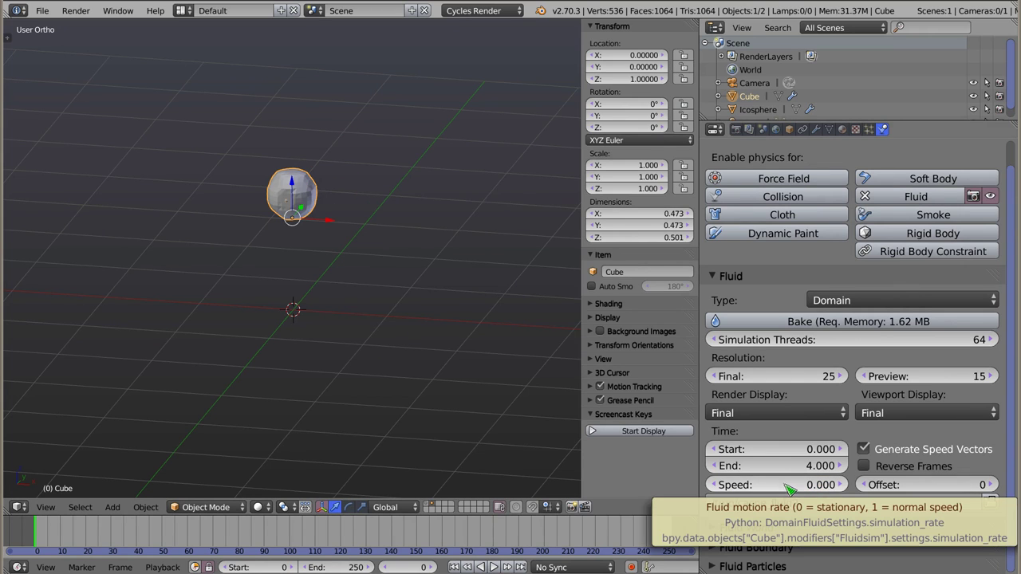
left_click(788, 488)
type("1")
key("Return")
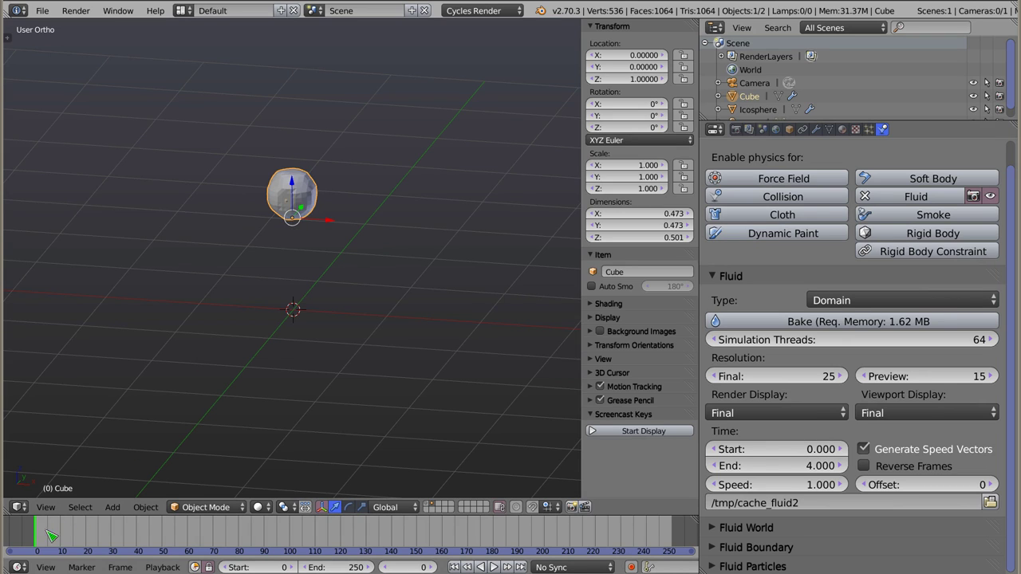
left_click_drag(40, 537, 682, 544)
key("shift+Left")
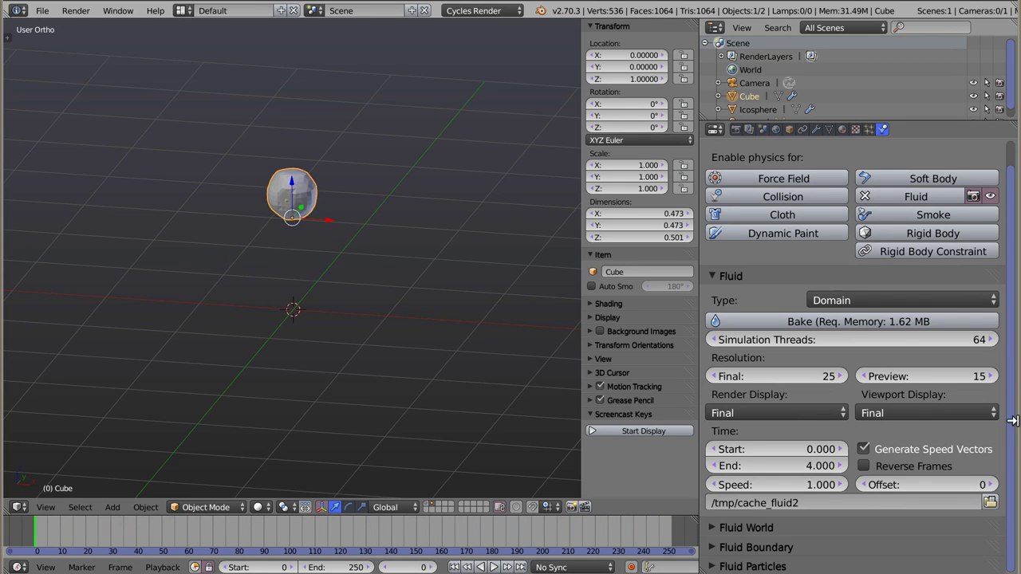
Re-bake the fluid, check the slab at frame 62, and show the Render properties.
left_click(841, 322)
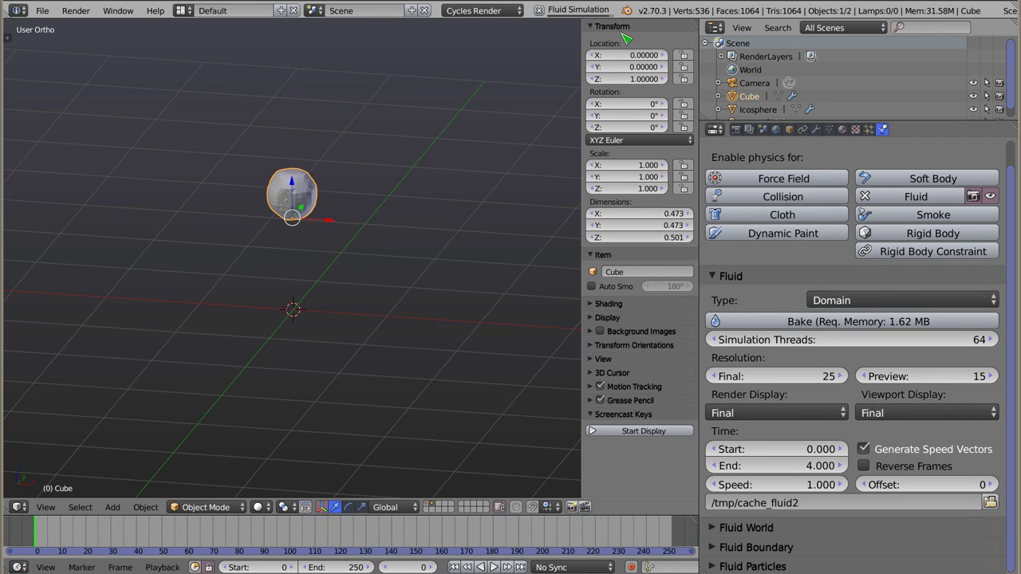
left_click_drag(40, 542, 676, 534)
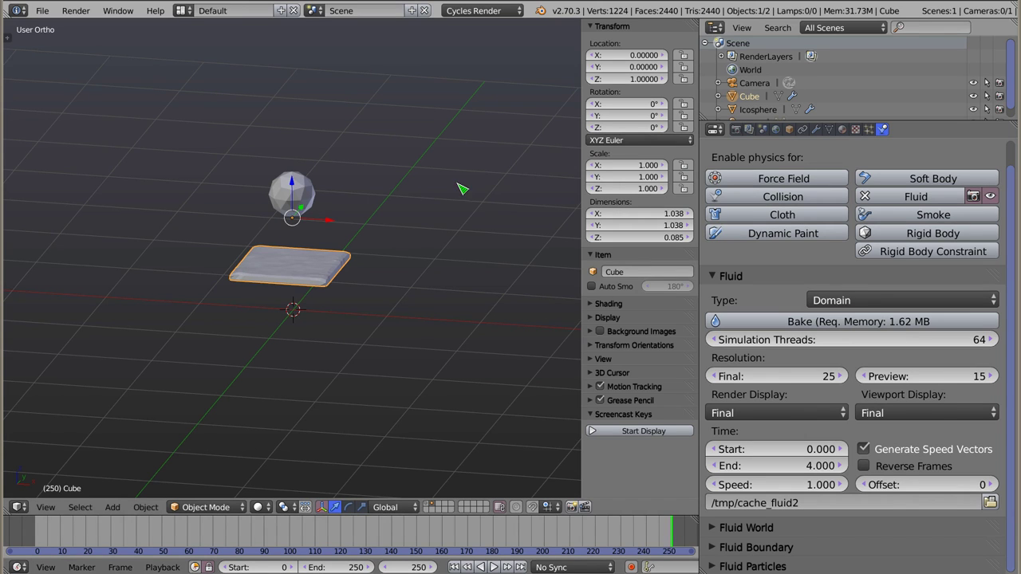
left_click(735, 130)
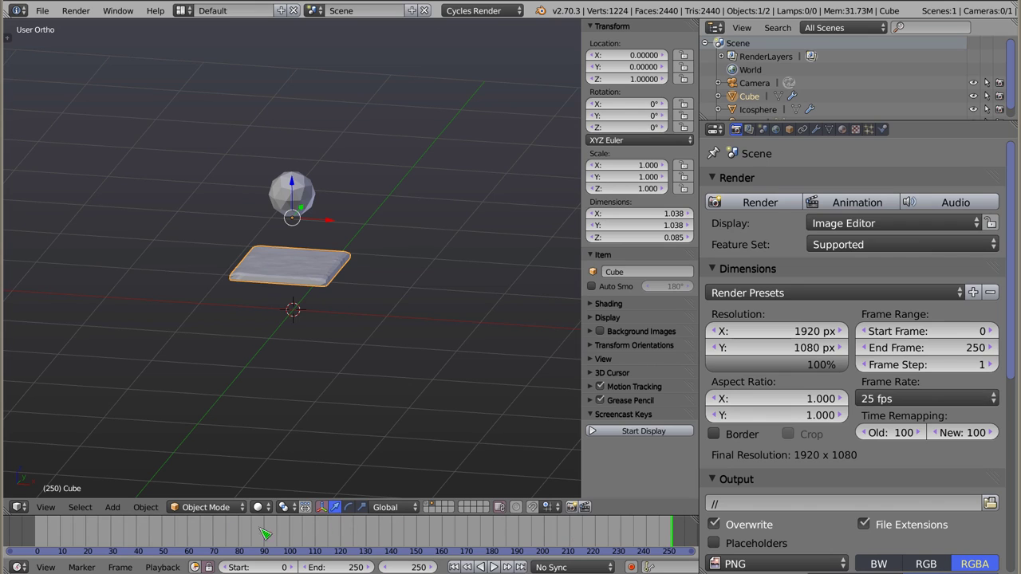
Set the fluid simulation End time to 10 in the Physics tab and re-bake.
left_click(881, 129)
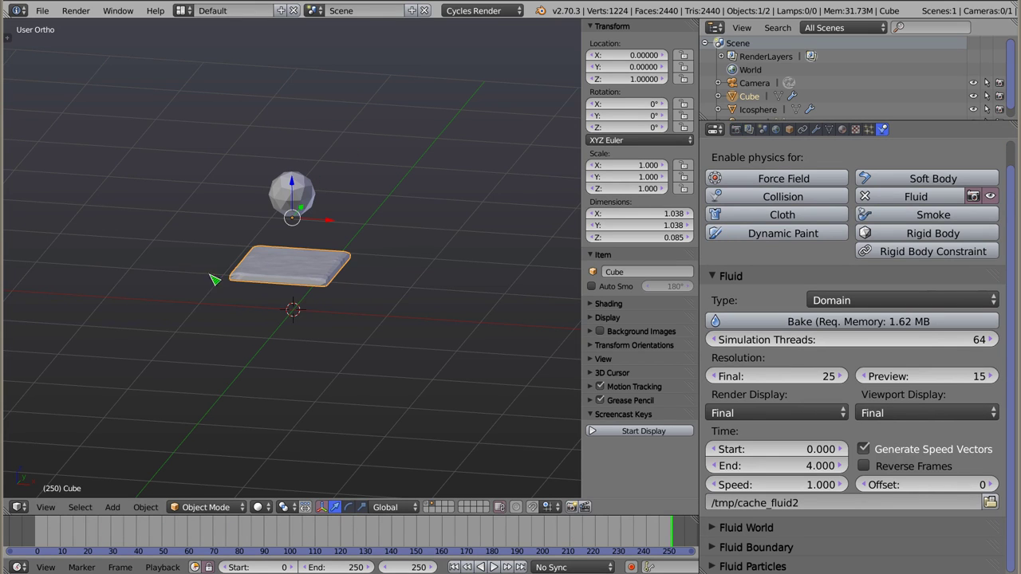
left_click(777, 465)
type("10")
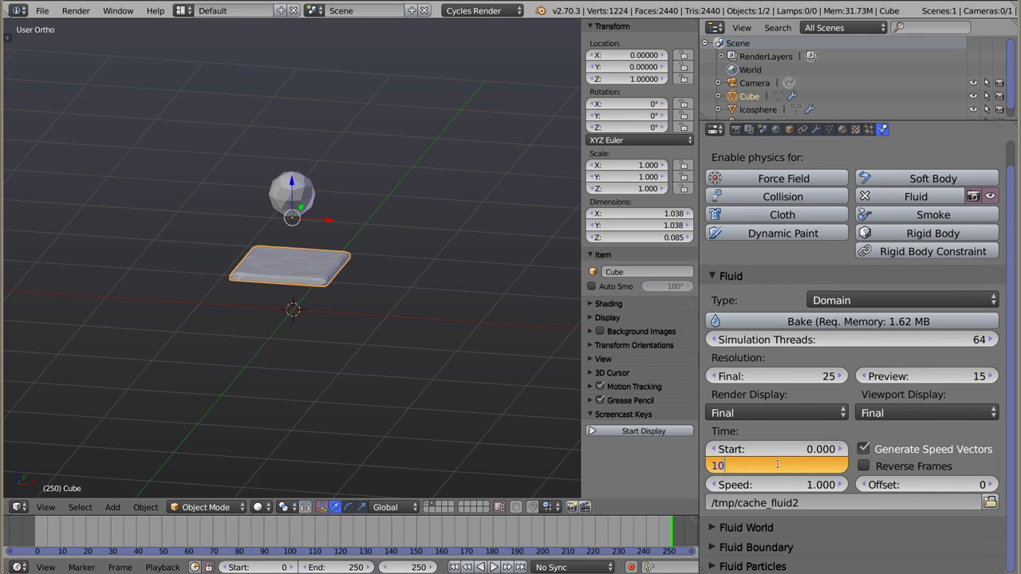
key("Return")
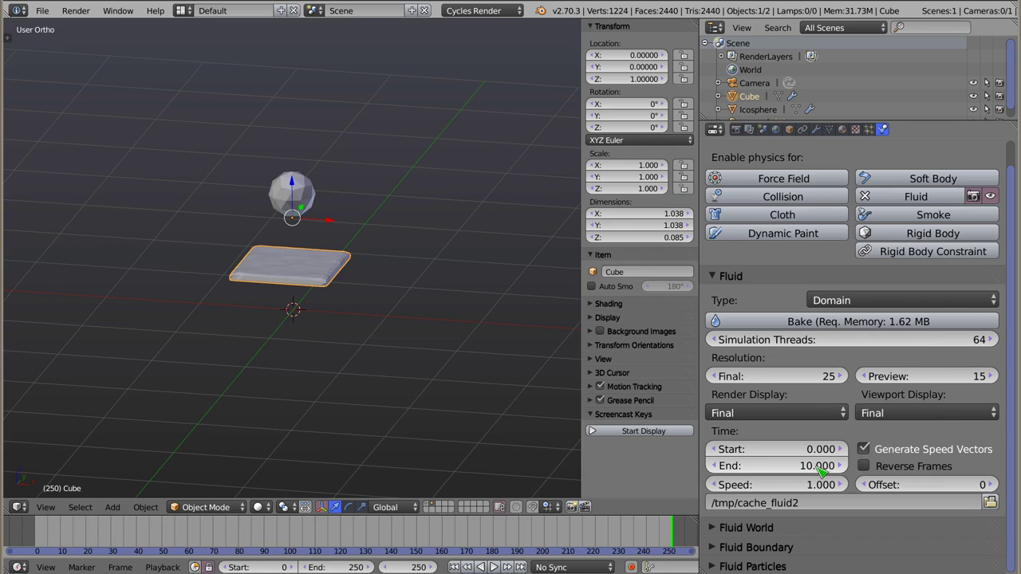
left_click(780, 322)
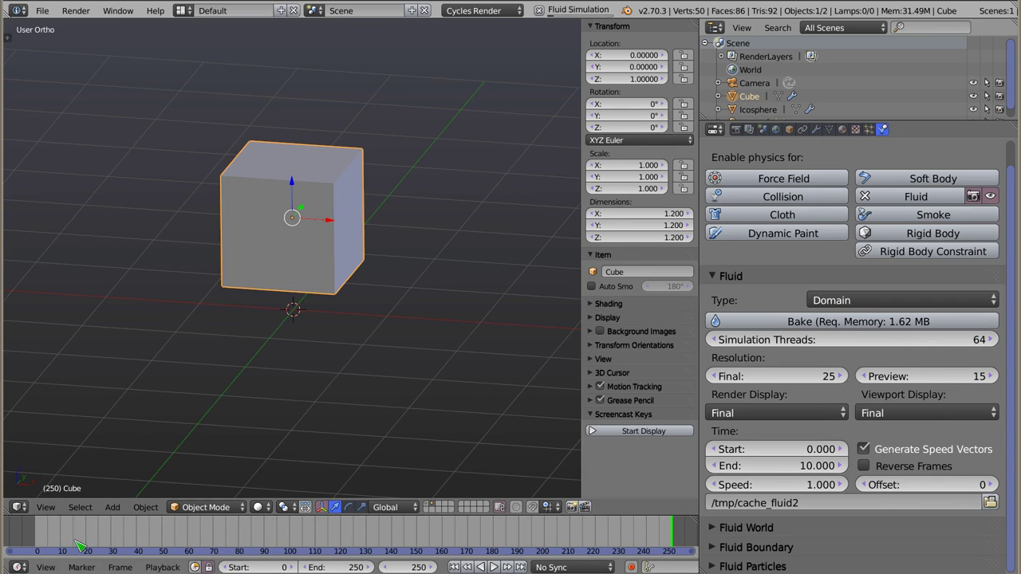
Play back the baked slab from frame 0 with Alt+A, then stop playback.
left_click(36, 532)
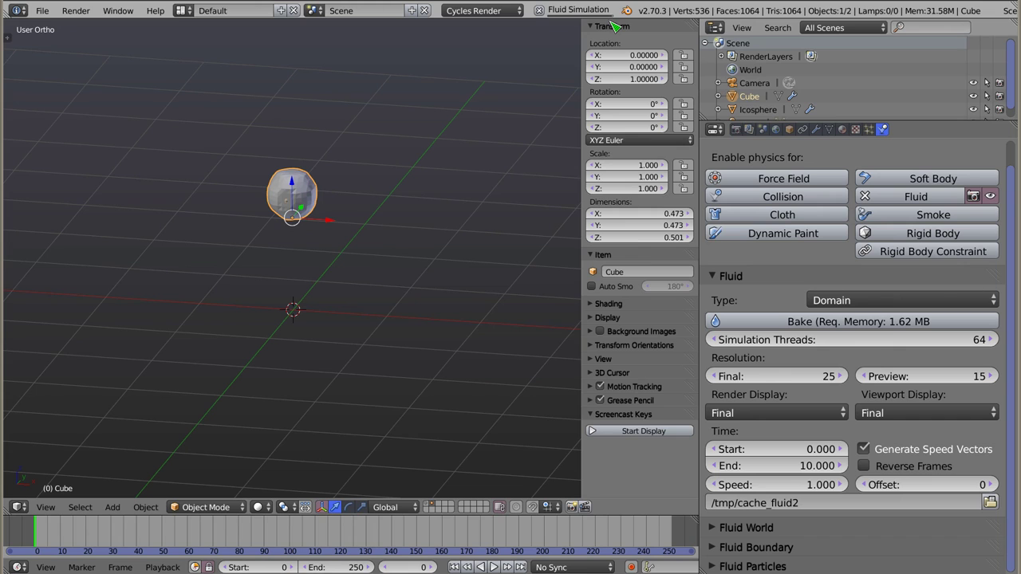
mouse_move(41, 536)
left_mouse_down()
mouse_move(160, 533)
mouse_move(40, 531)
left_mouse_up()
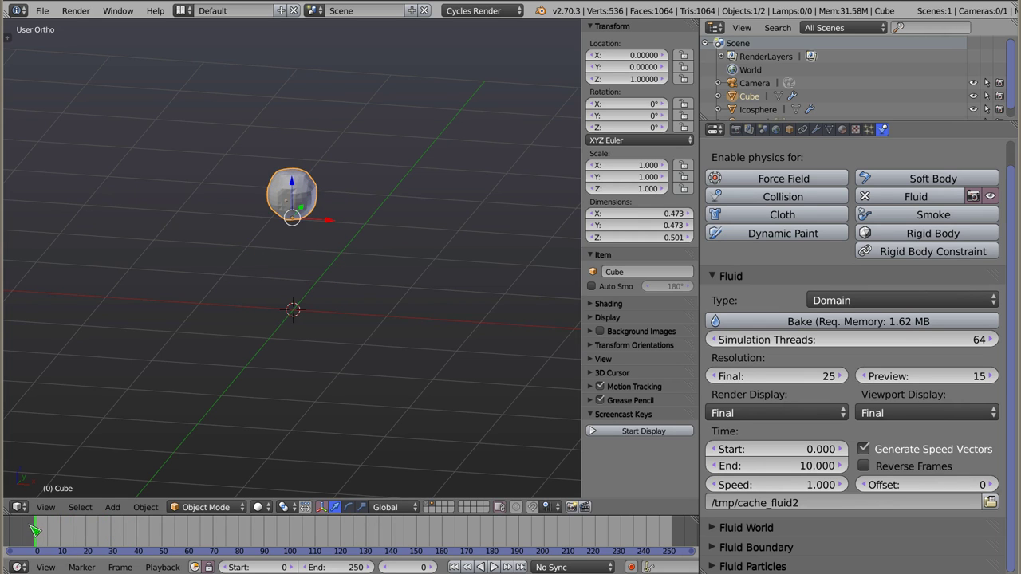
key("alt+a")
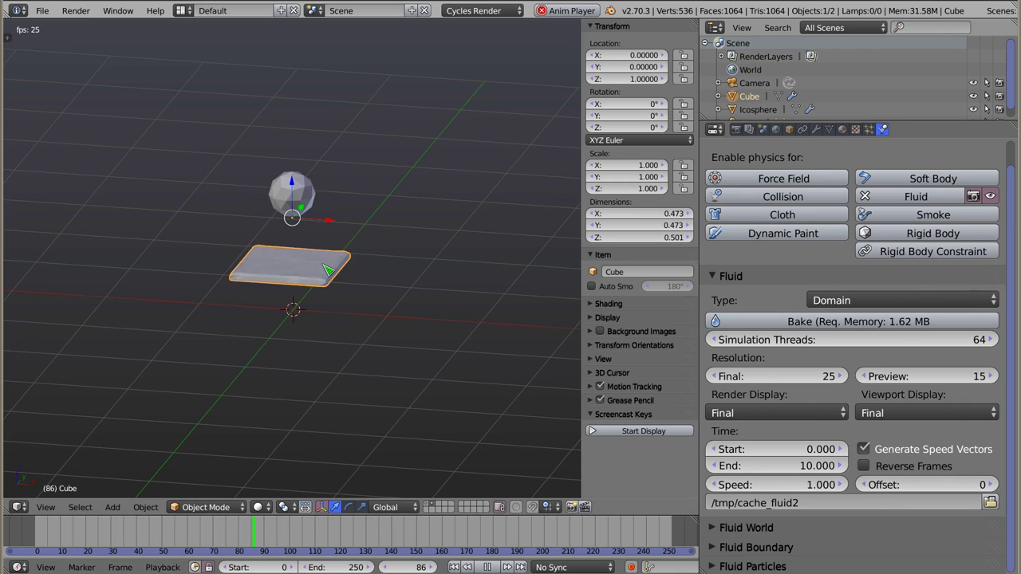
scroll(328, 271, "up", 4)
scroll(293, 259, "up", 3)
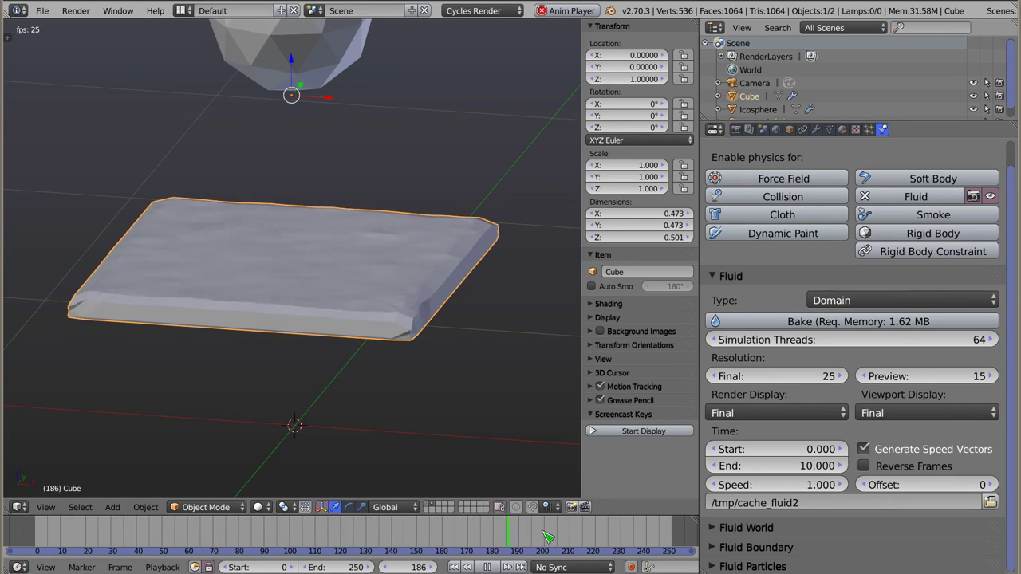
key("Escape")
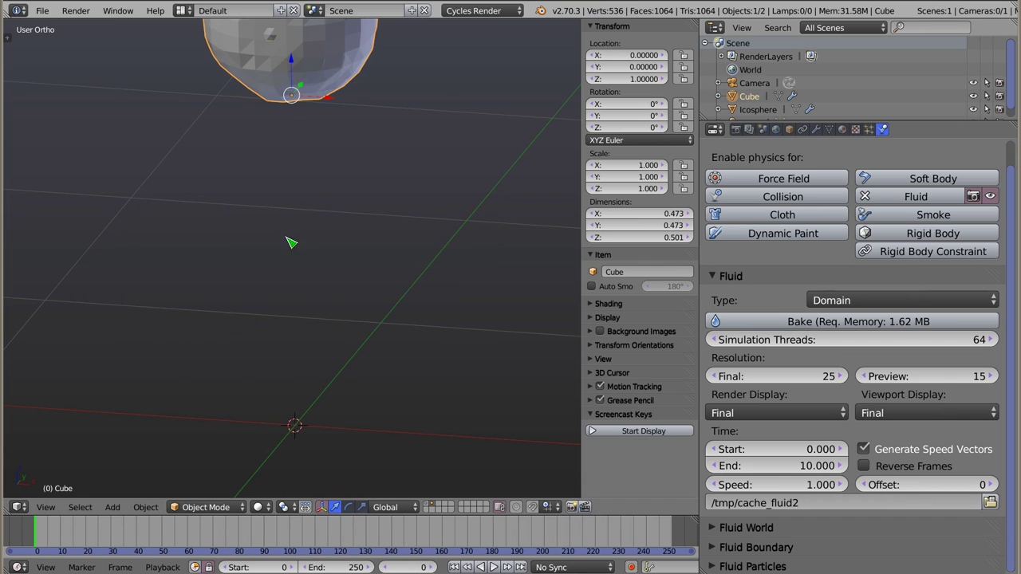
scroll(263, 152, "down", 2)
scroll(335, 175, "down", 1)
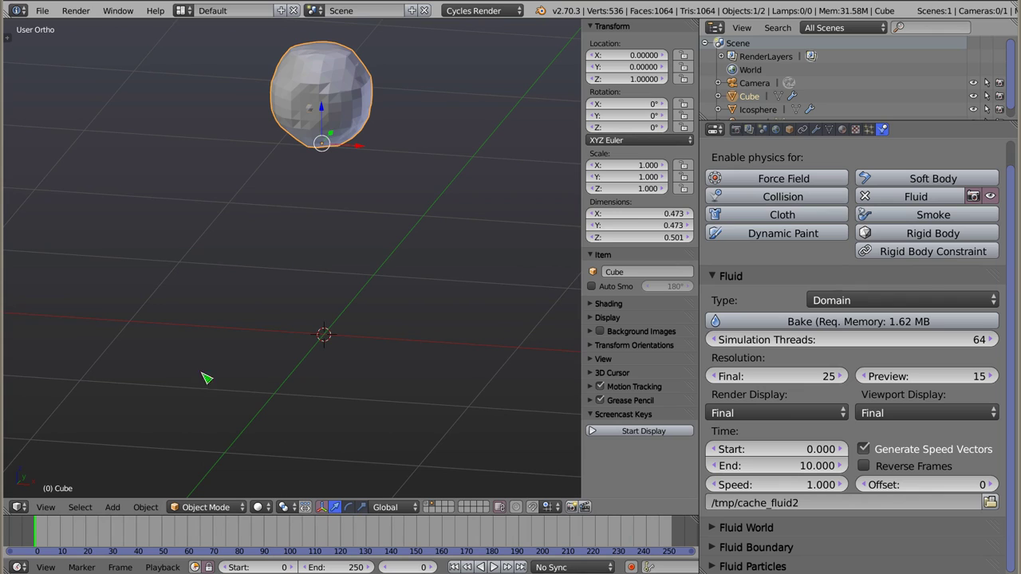
Set the fluid time Start to 5 and preview the early frames and frame 87.
left_click(785, 452)
type("5")
key("Return")
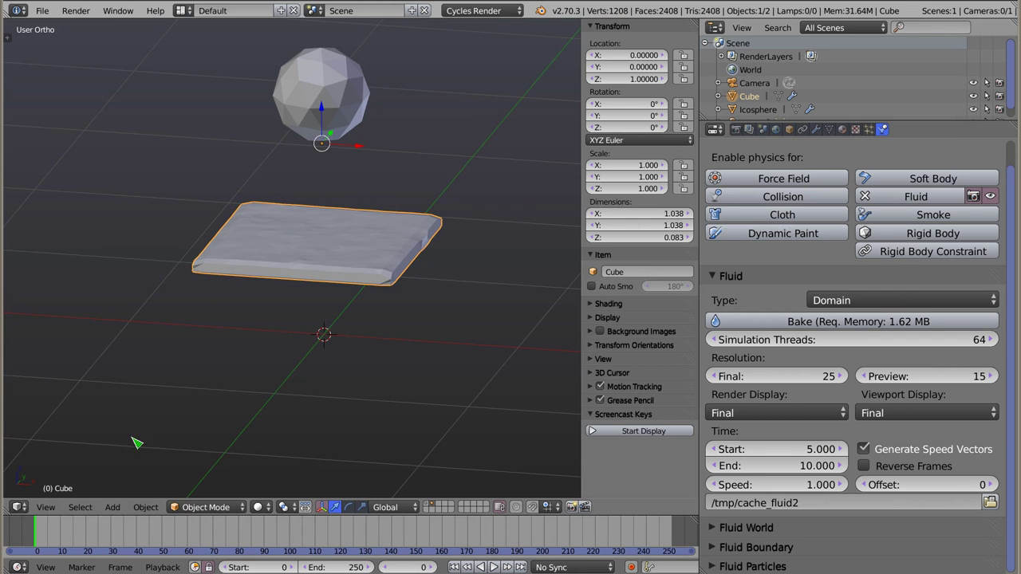
left_click_drag(37, 541, 36, 542)
mouse_move(40, 536)
left_mouse_down()
mouse_move(679, 533)
mouse_move(36, 533)
left_mouse_up()
Set the fluid time range to Start 0 and End 4, and open a terminal.
left_click(787, 468)
type("15")
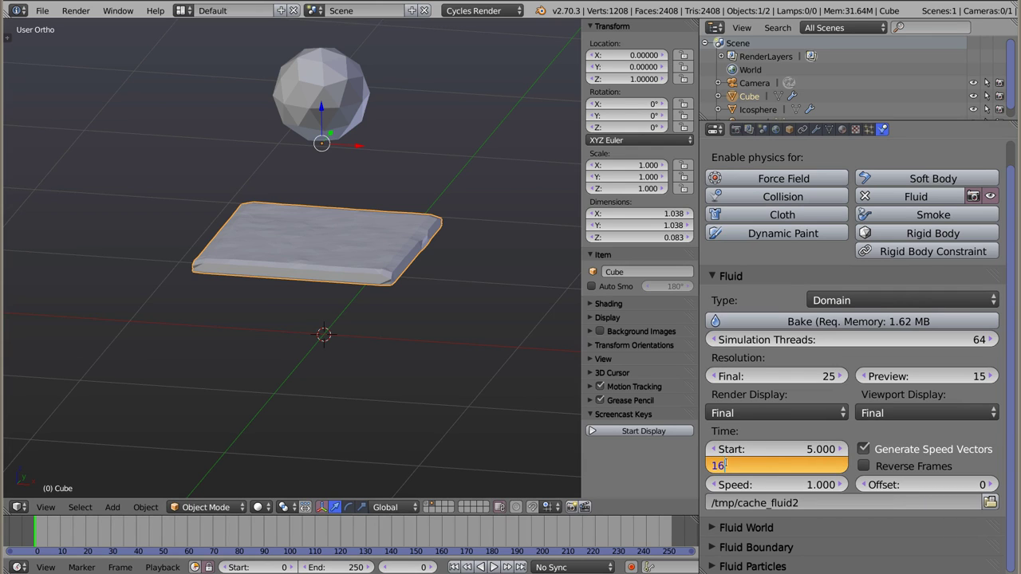
key("Return")
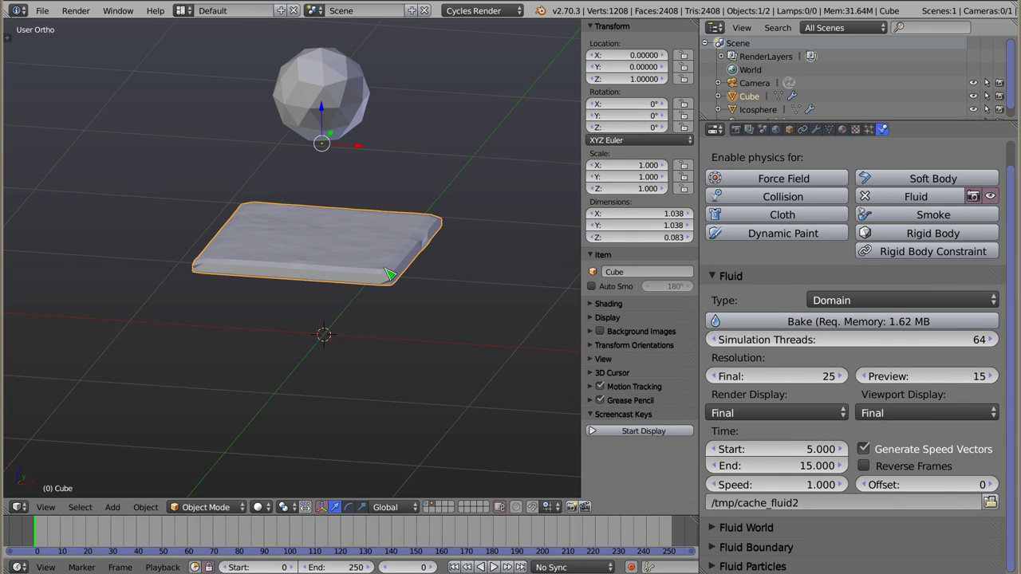
left_click(795, 451)
type("0")
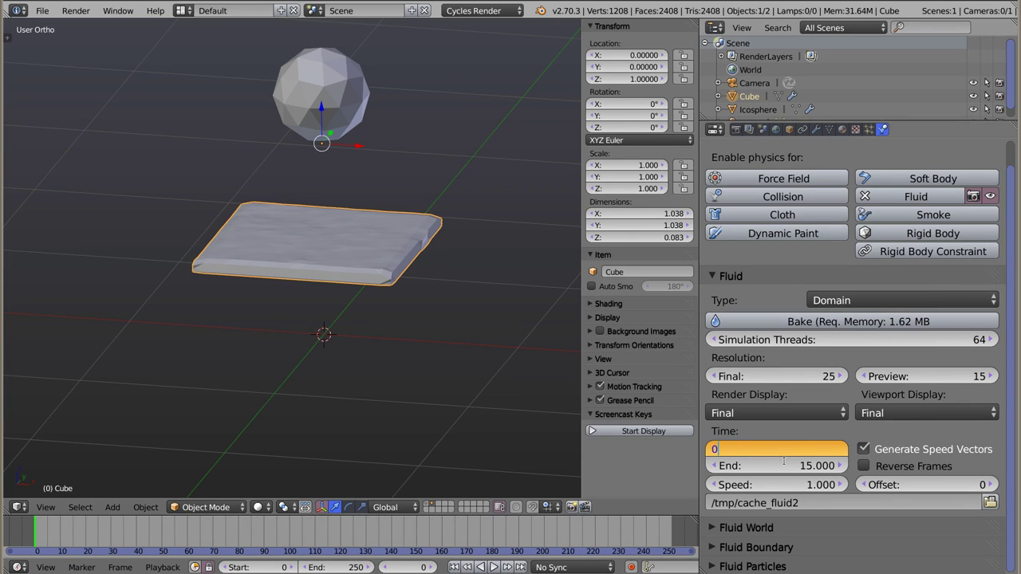
left_click(784, 467)
type("5")
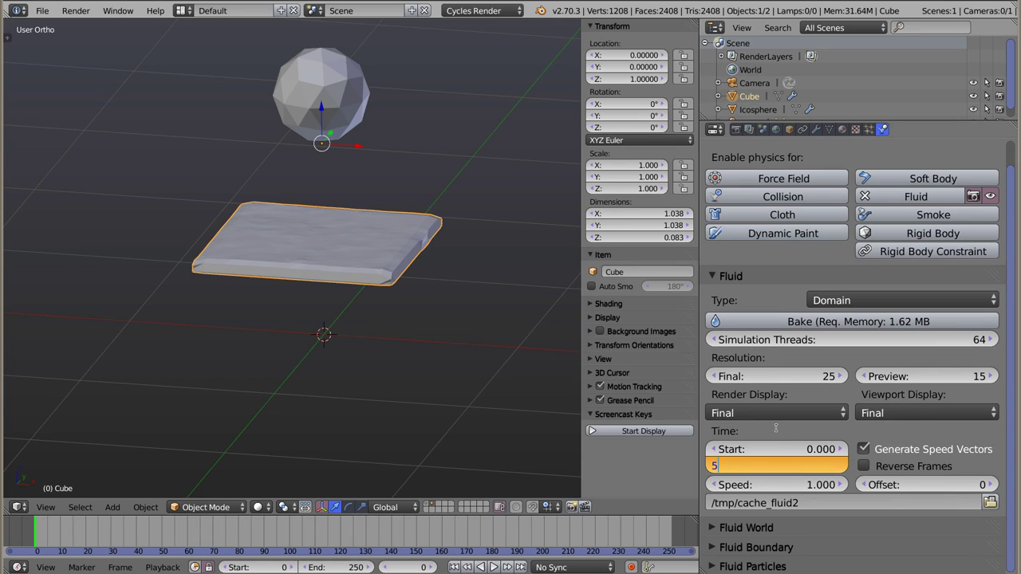
key("Return")
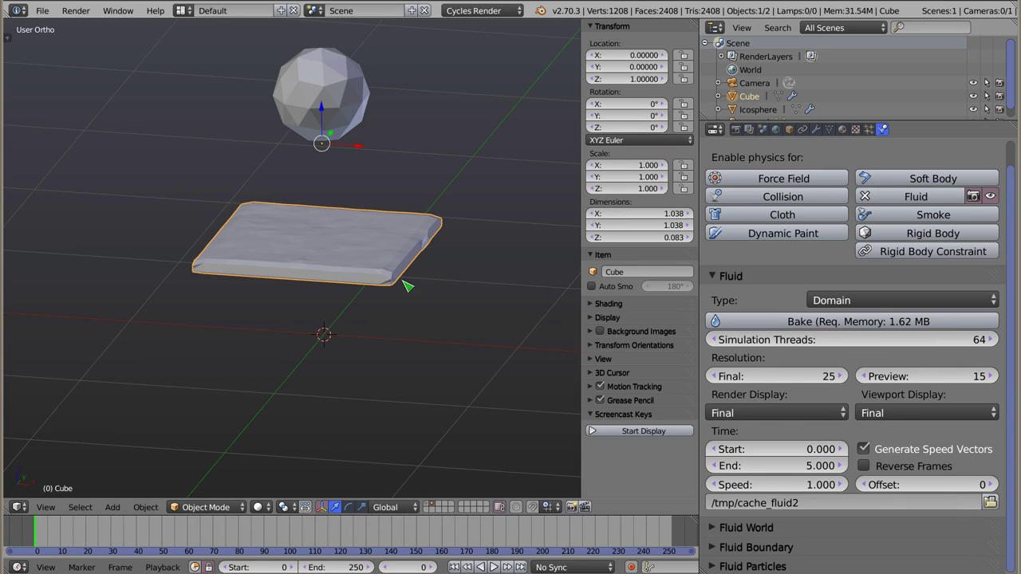
left_click(712, 465)
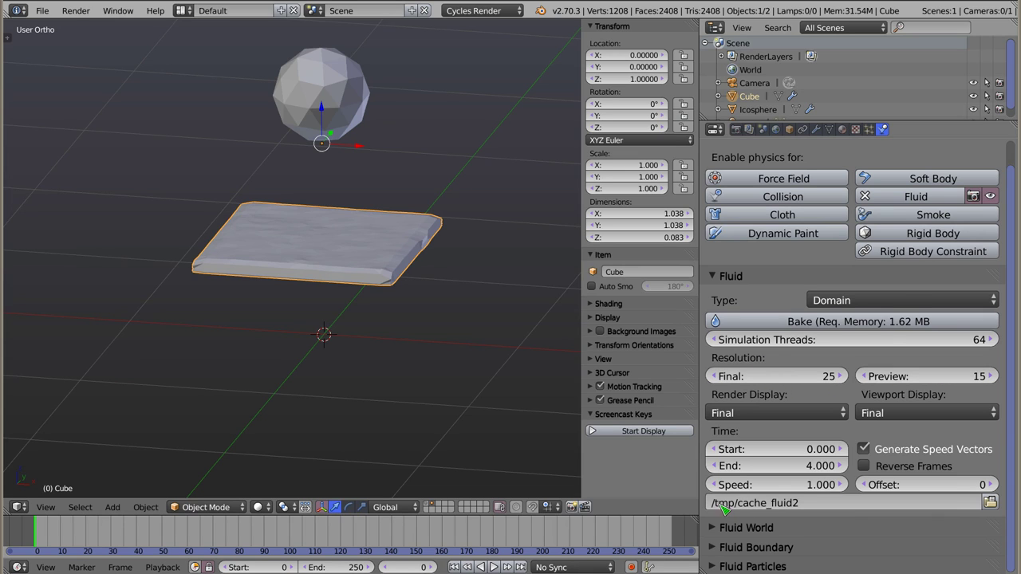
key("ctrl+alt+t")
Maximise the terminal with larger text, move into /tmp, and list its contents.
type("cd tmp")
key("Return")
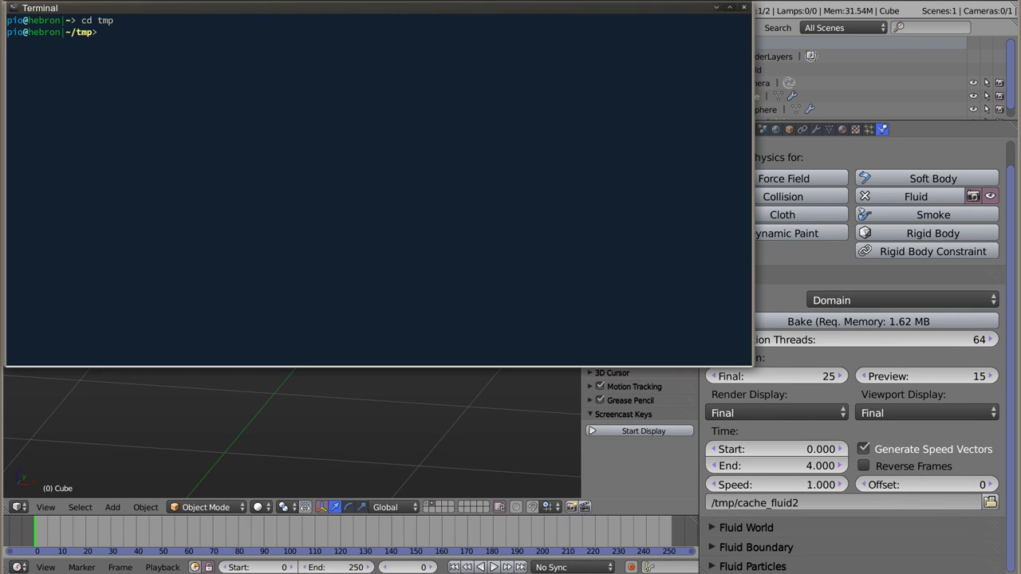
key("super+Up")
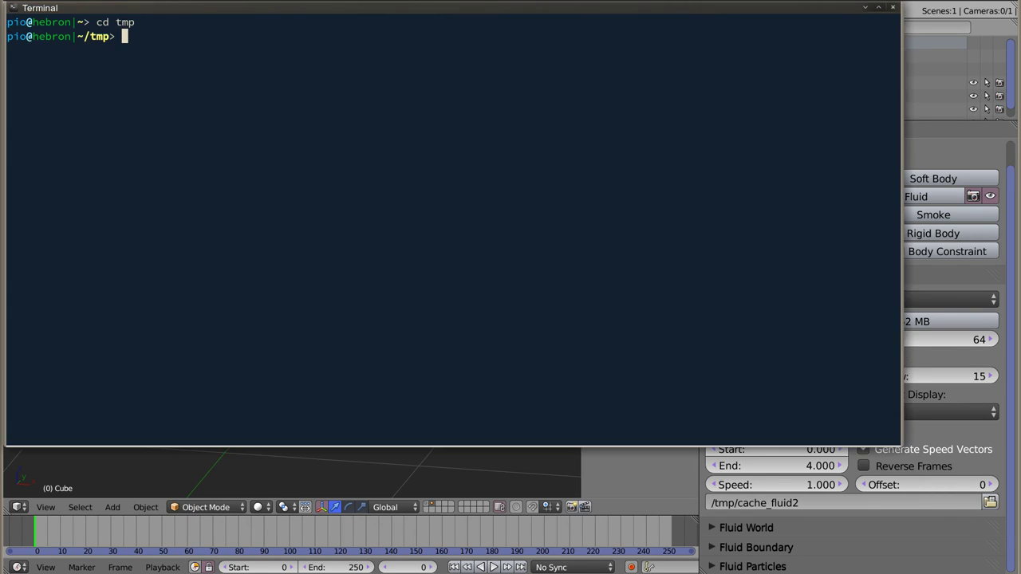
key("ctrl+plus")
type("l")
key("Return")
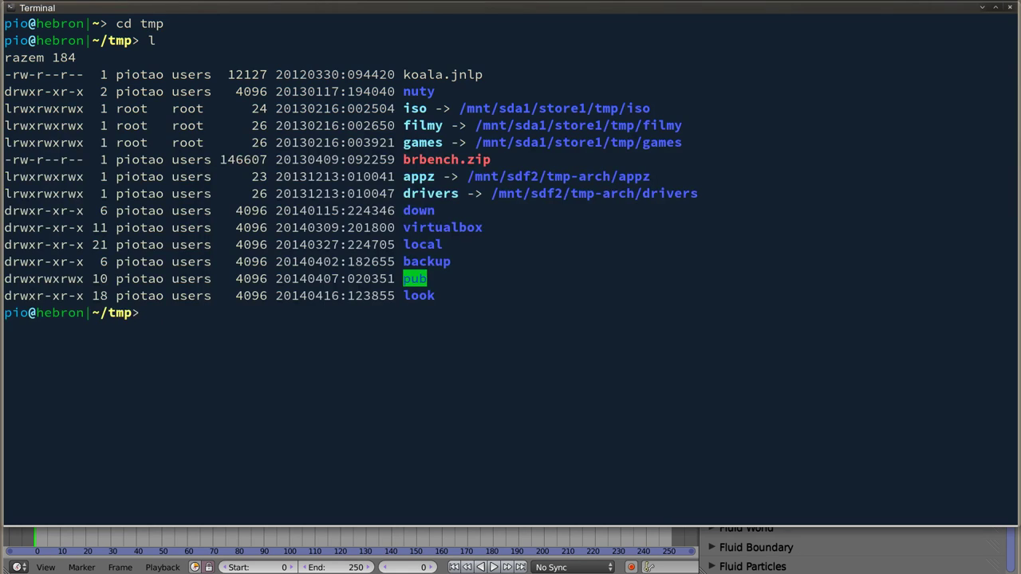
type("ls ls cd /tmp")
key("Return")
type("l")
key("Return")
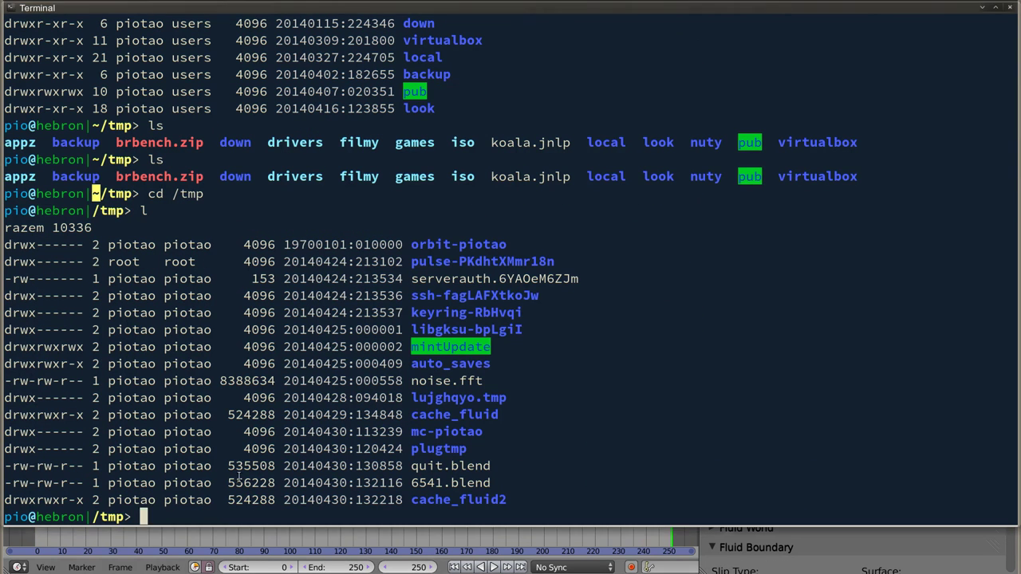
Enter the cache_fluid folder, list it, and go back up to /tmp.
left_click_drag(406, 502, 510, 501)
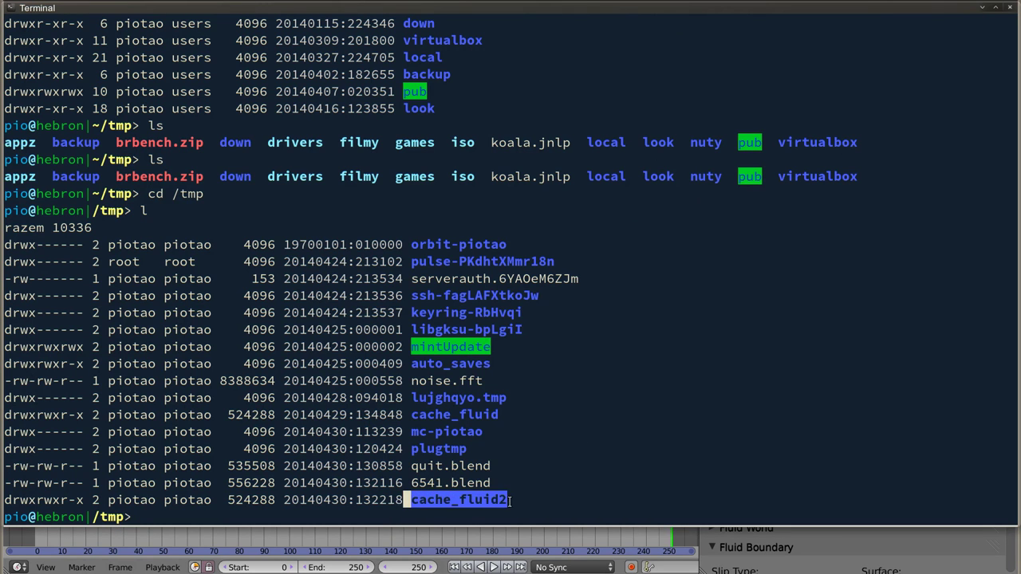
left_click(518, 500)
type("cd c")
key("Tab")
key("Return")
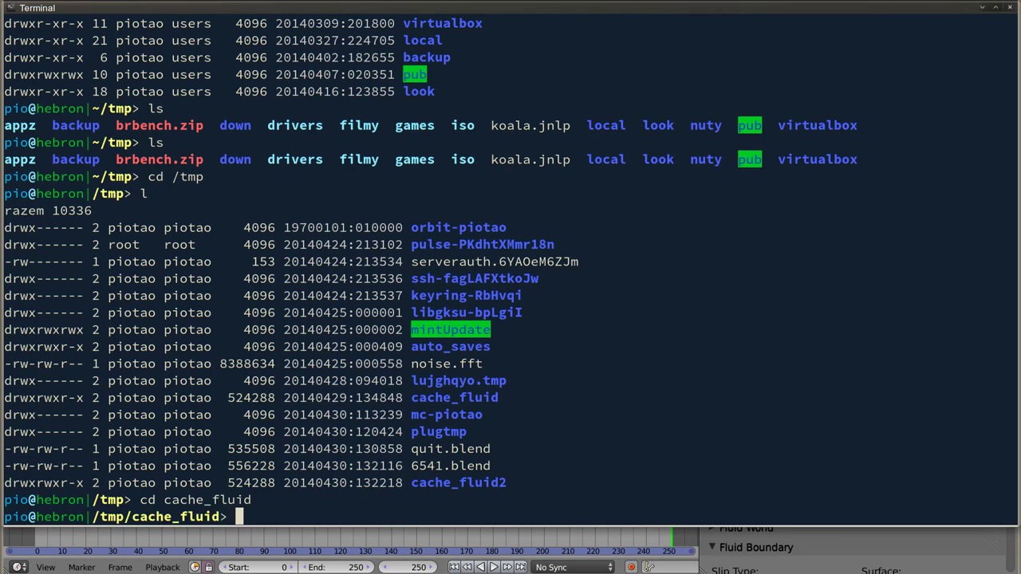
type("l")
key("Return")
type("cd ..")
key("Return")
Enter /tmp/cache_fluid2 and list its files with l and ls.
type("c")
key("Tab")
type("2/")
key("Return")
type("l")
key("Return")
type("ls")
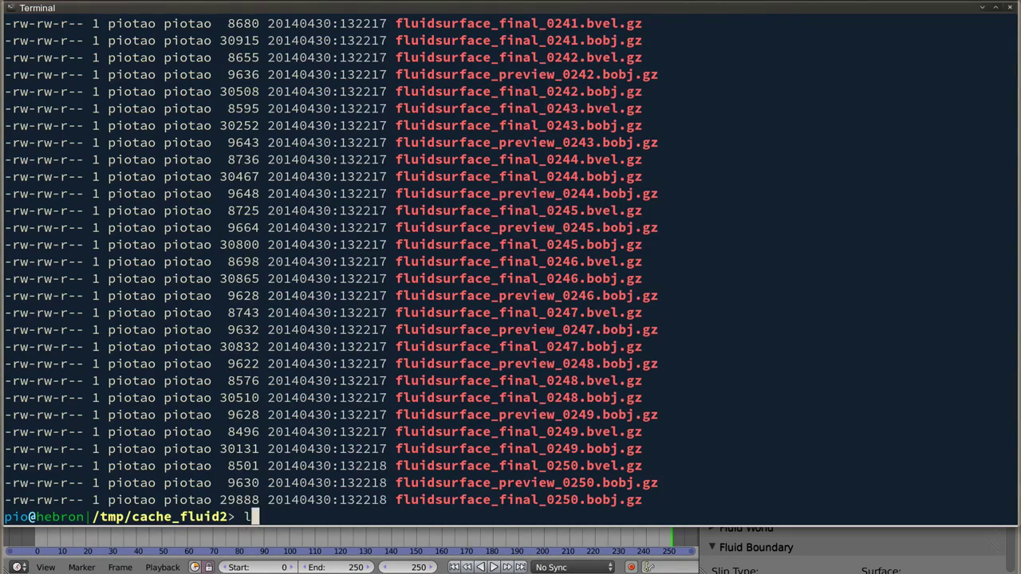
key("Return")
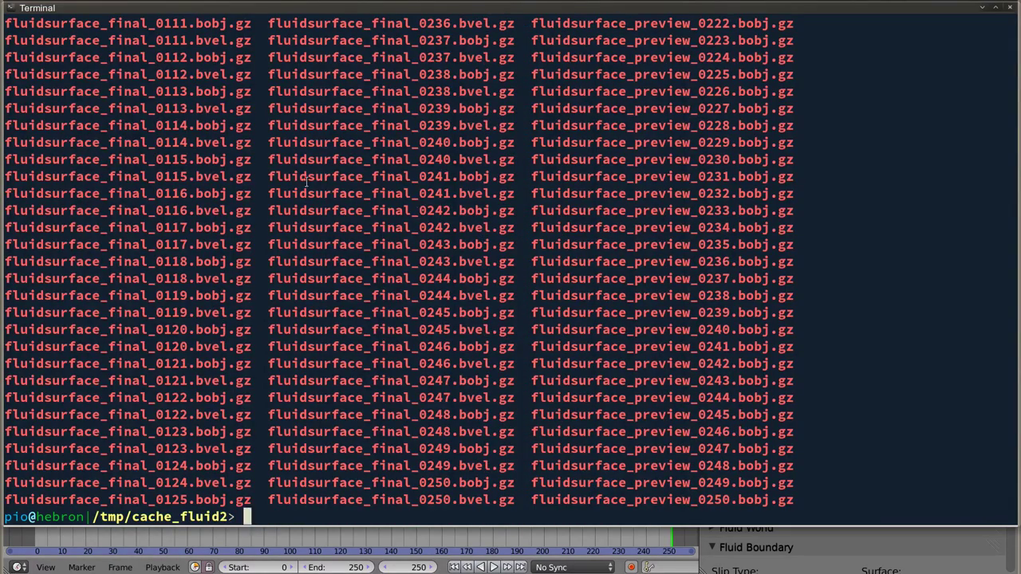
Highlight the frame numbers, final/preview parts and .bobj/.bvel extensions in the cache file names.
left_click_drag(426, 159, 443, 157)
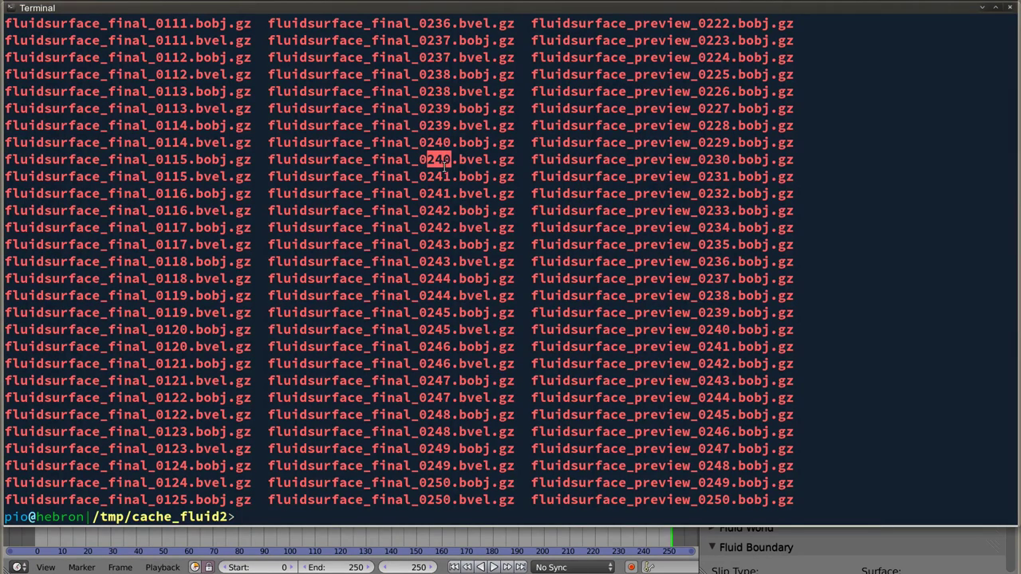
left_click(279, 159)
left_click_drag(278, 159, 420, 159)
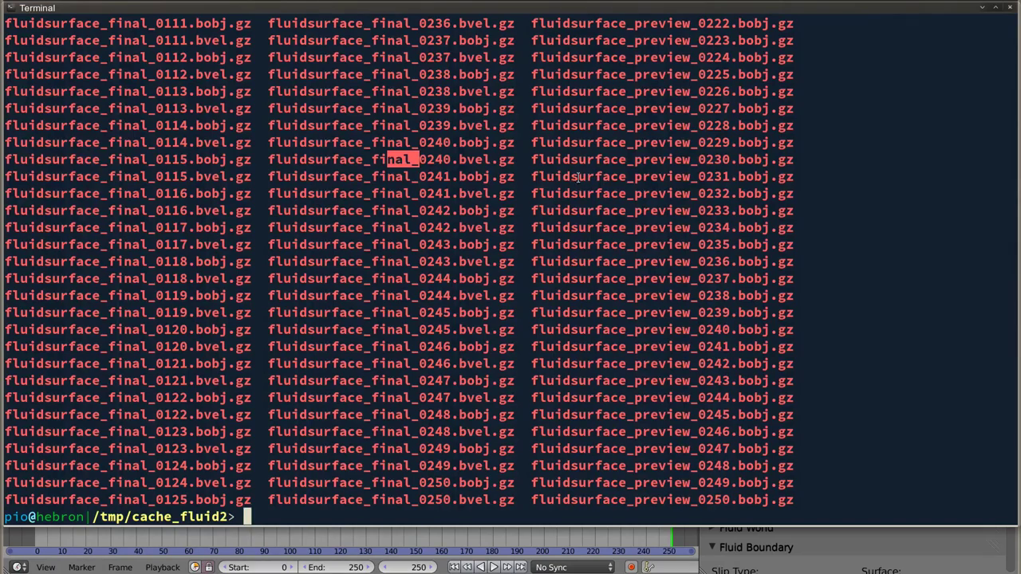
left_click_drag(635, 176, 698, 177)
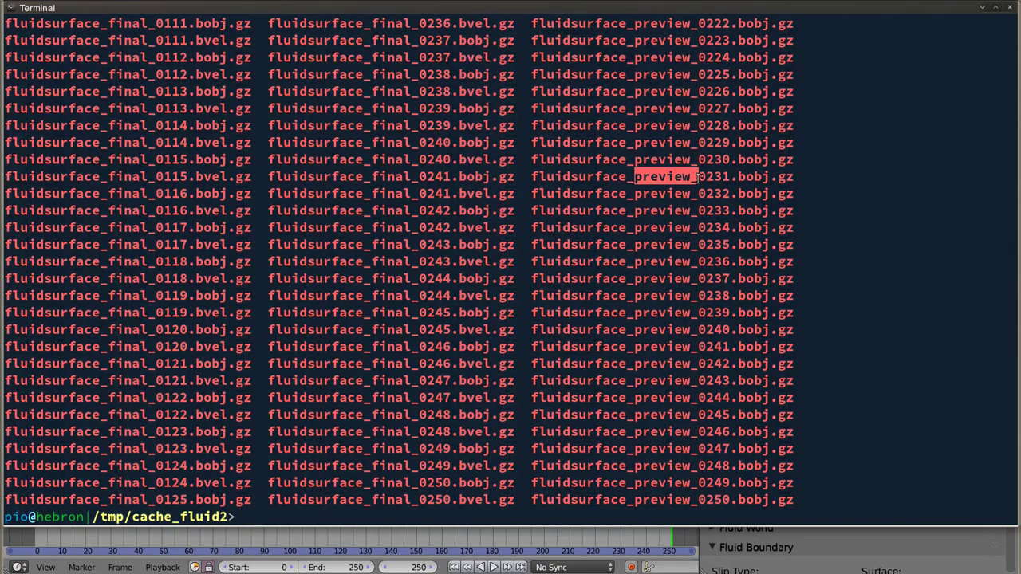
scroll(699, 177, "up", 6)
scroll(559, 200, "up", 6)
scroll(431, 227, "up", 6)
scroll(432, 228, "up", 5)
scroll(431, 227, "up", 8)
scroll(431, 228, "up", 8)
scroll(431, 229, "up", 9)
scroll(432, 229, "up", 10)
scroll(431, 229, "up", 11)
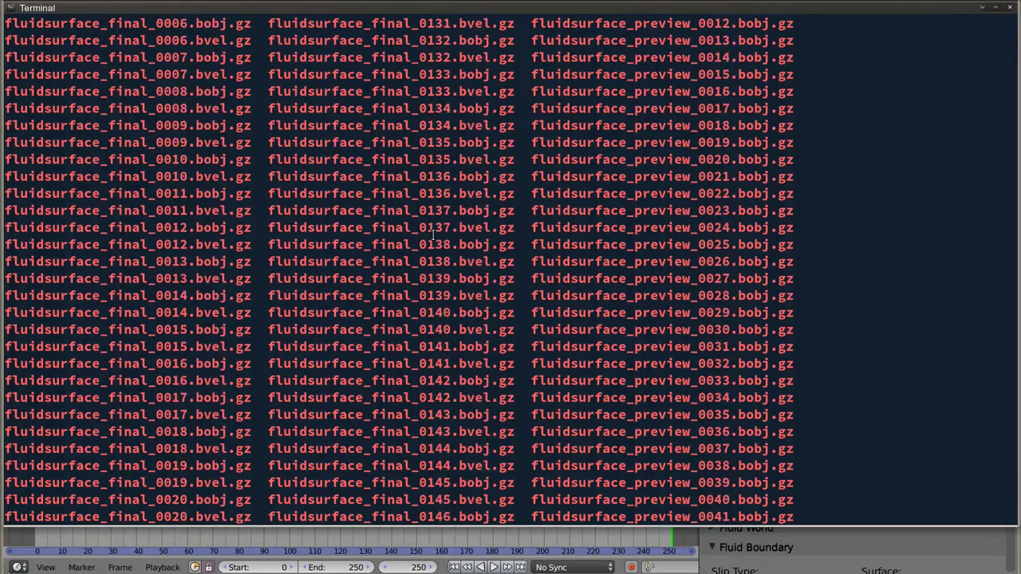
scroll(431, 229, "up", 10)
scroll(431, 229, "up", 4)
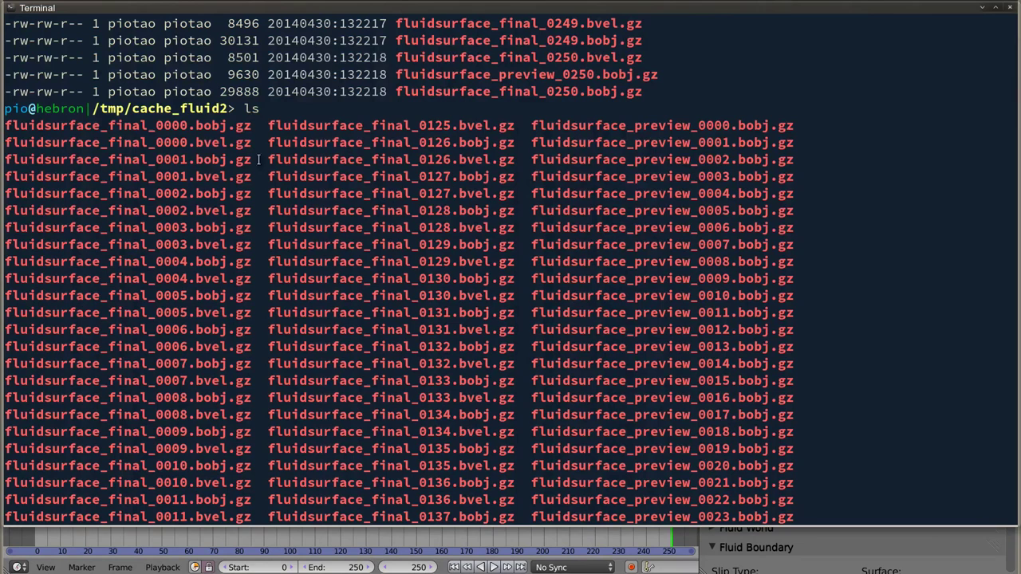
left_click_drag(196, 124, 216, 125)
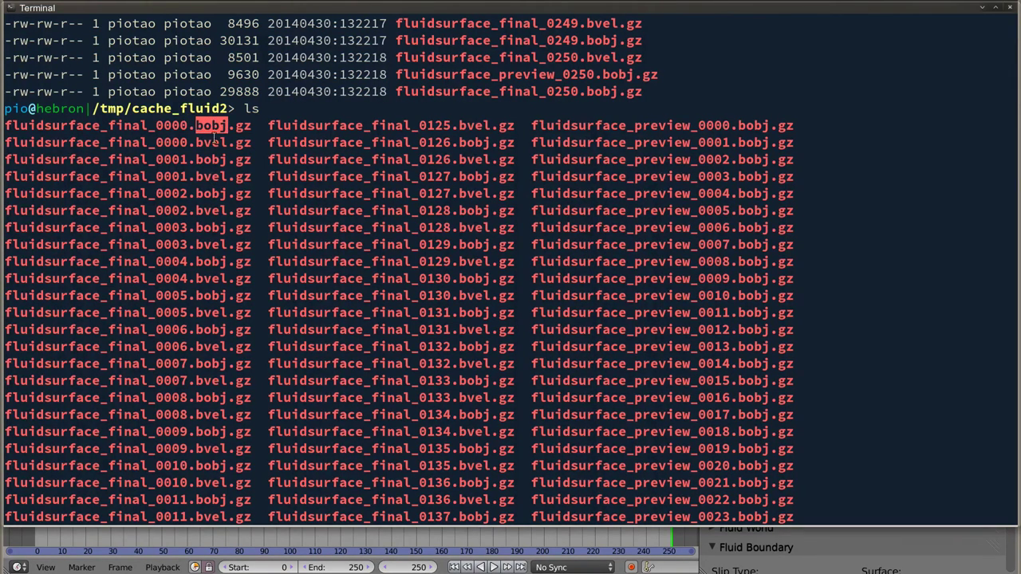
mouse_move(195, 142)
left_mouse_down()
mouse_move(222, 142)
mouse_move(201, 125)
mouse_move(227, 125)
mouse_move(206, 141)
left_mouse_up()
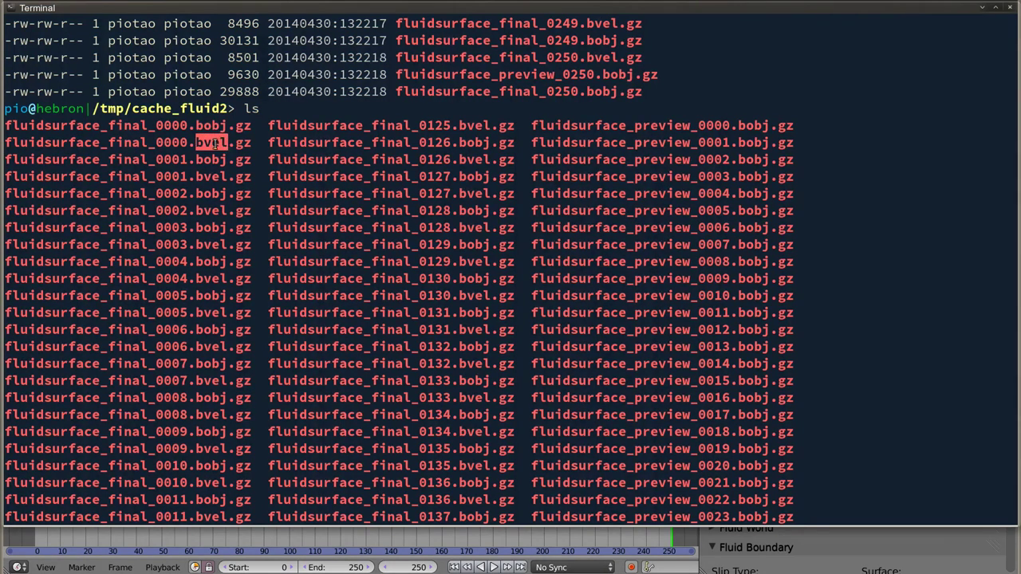
left_click_drag(156, 126, 228, 126)
left_click(183, 135)
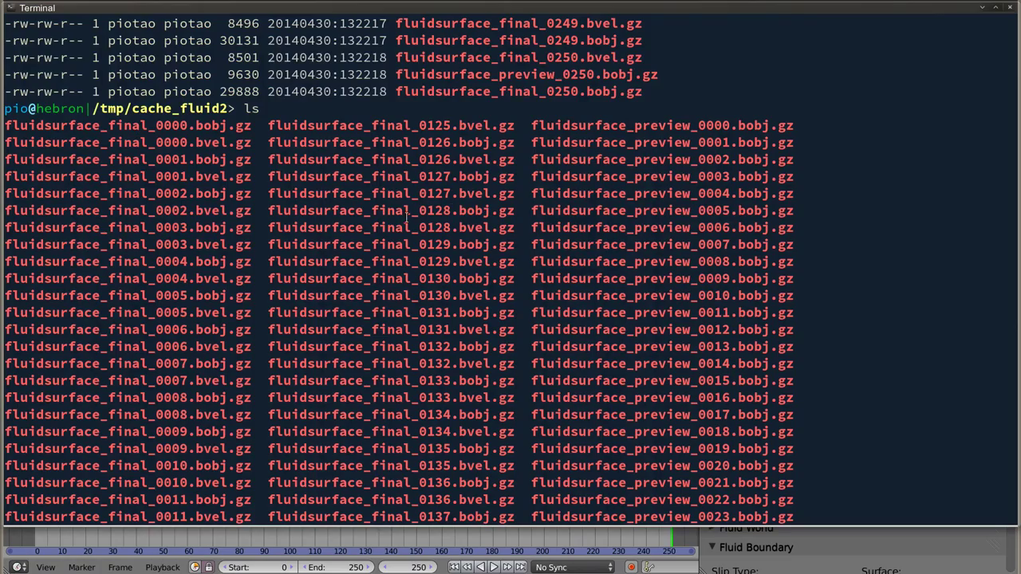
scroll(406, 215, "down", 5)
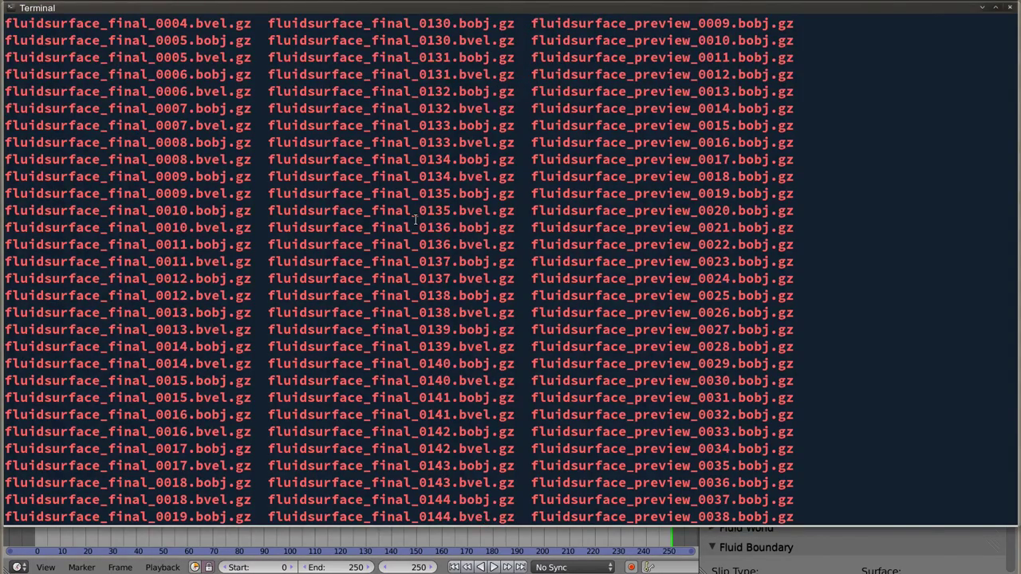
Shrink the terminal text, widen the window over Blender, and rerun ls.
key("ctrl+minus")
key("ctrl+minus")
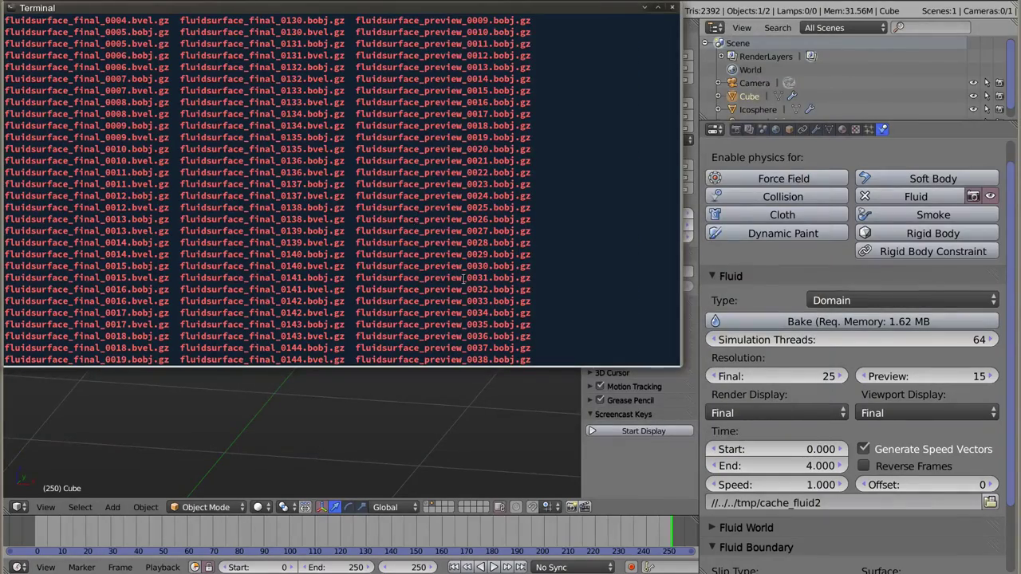
left_click_drag(654, 360, 971, 528)
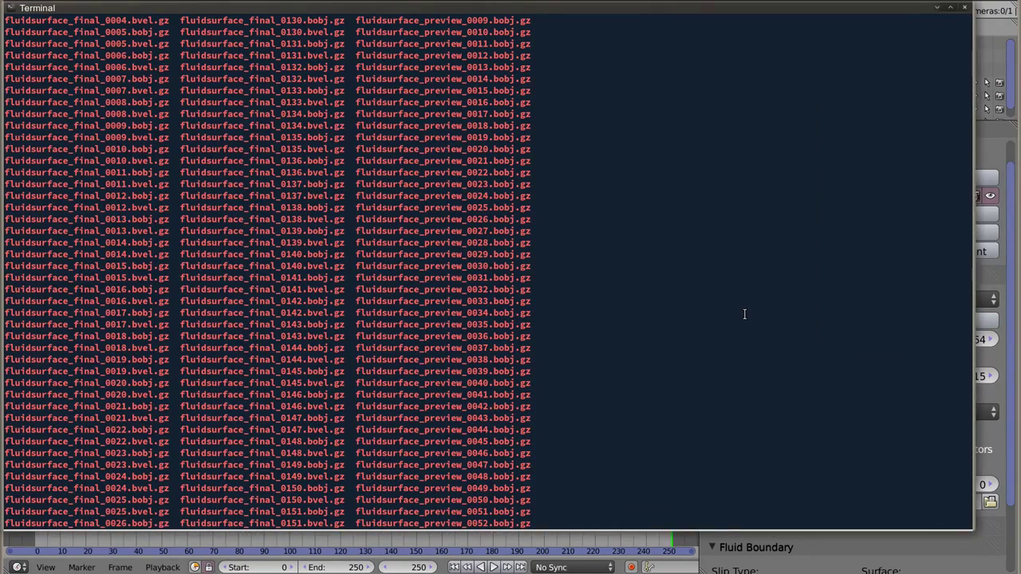
type("ls")
key("Return")
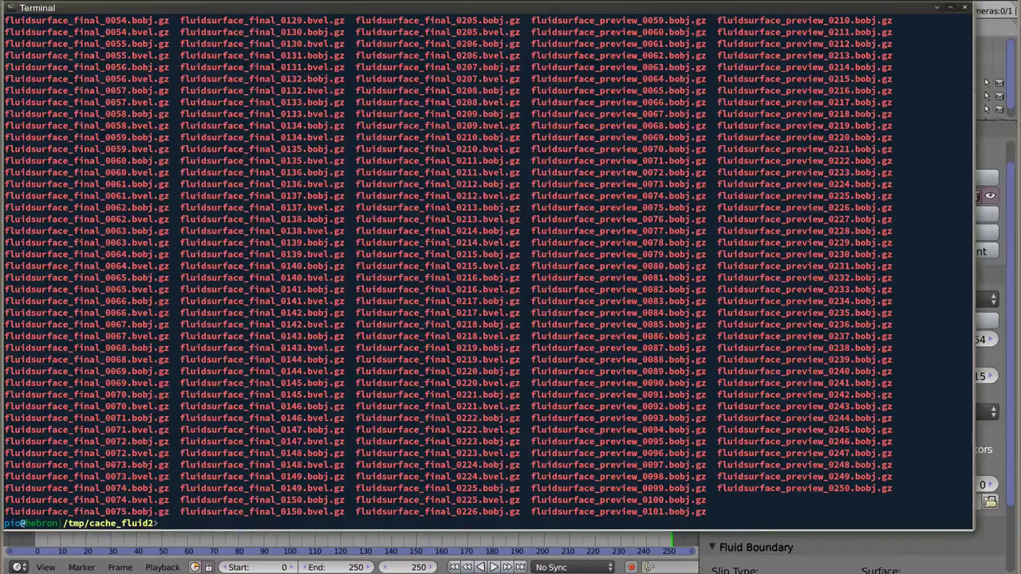
left_click_drag(244, 143, 654, 364)
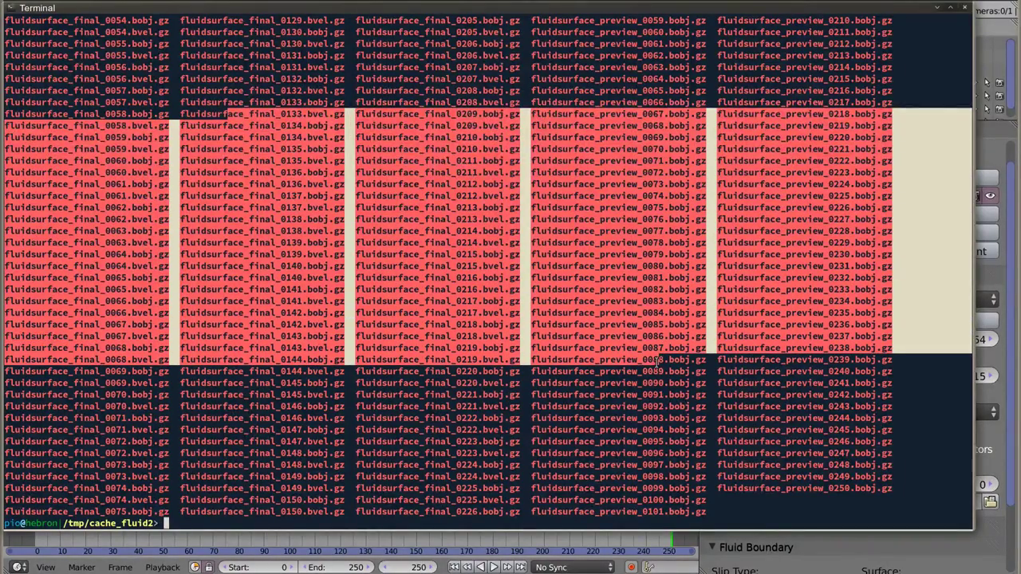
left_click(418, 203)
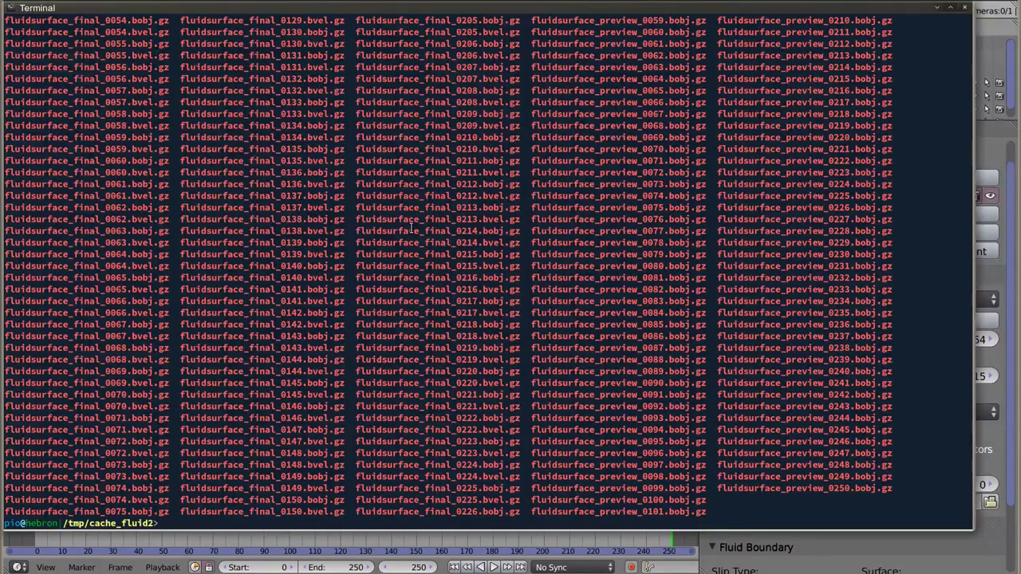
Collapse Fluid Boundary and confirm the domain cache path reads //../../tmp/cache_fluid2.
left_click(849, 557)
left_click(850, 557)
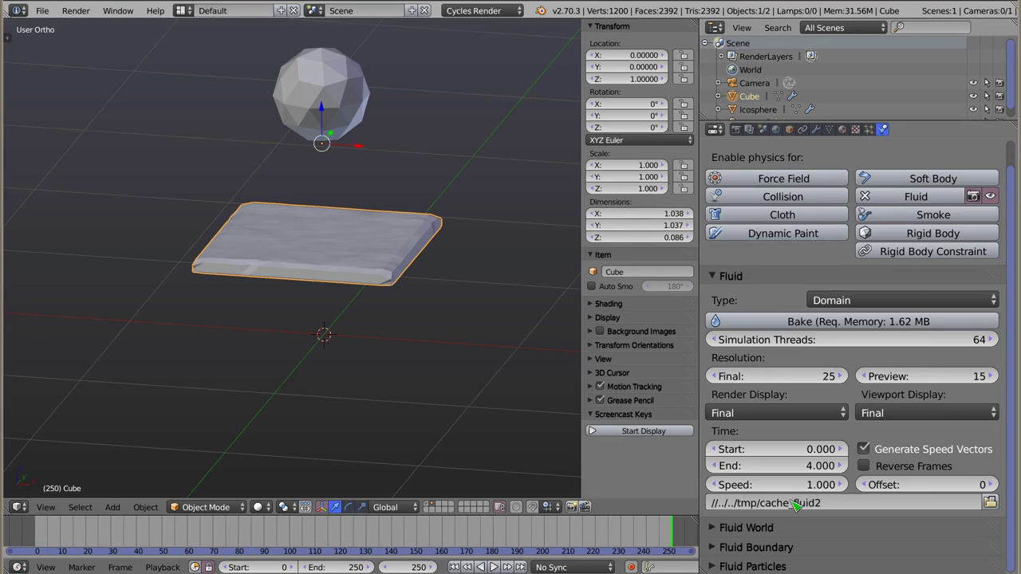
left_click(721, 502)
type("/..")
key("Return")
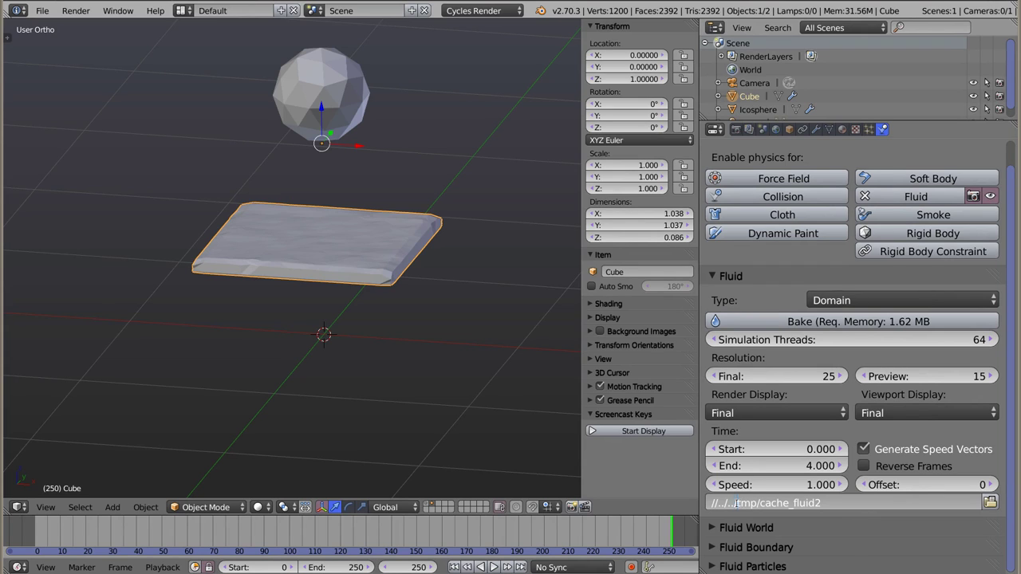
left_click(788, 503)
key("Return")
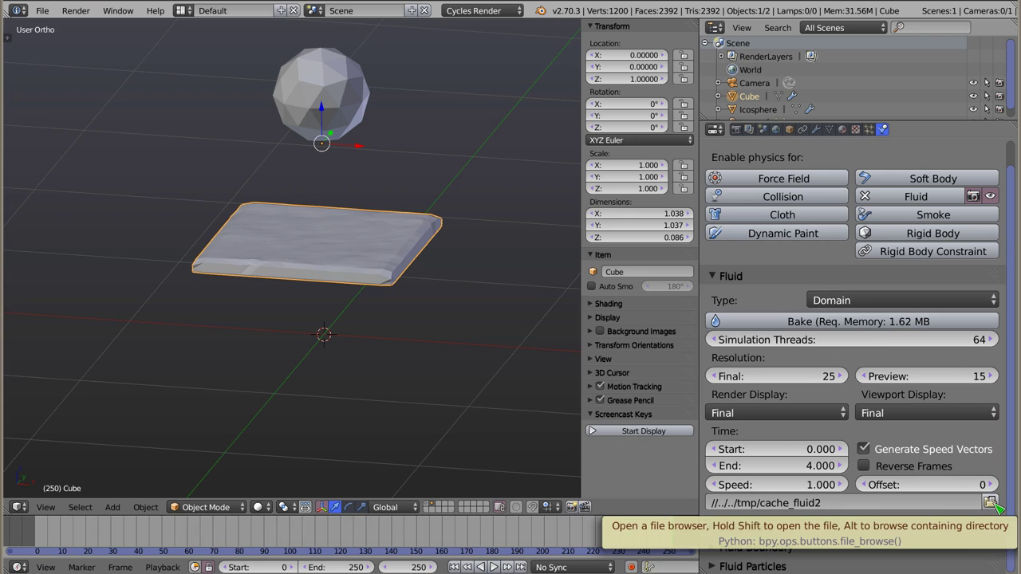
left_click(839, 504)
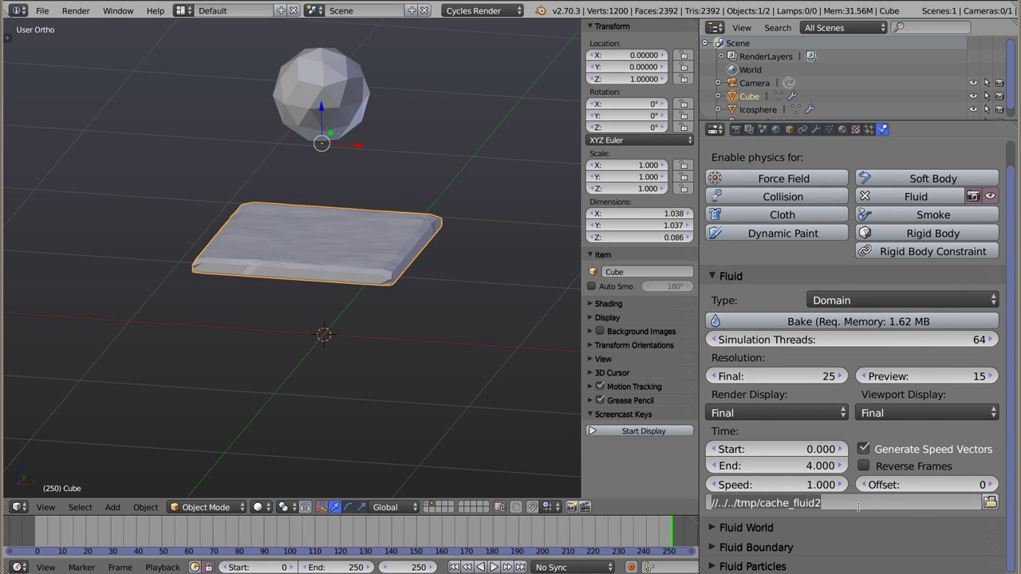
Launch mc in the terminal and create a new CACHE directory in home.
key("alt+Tab")
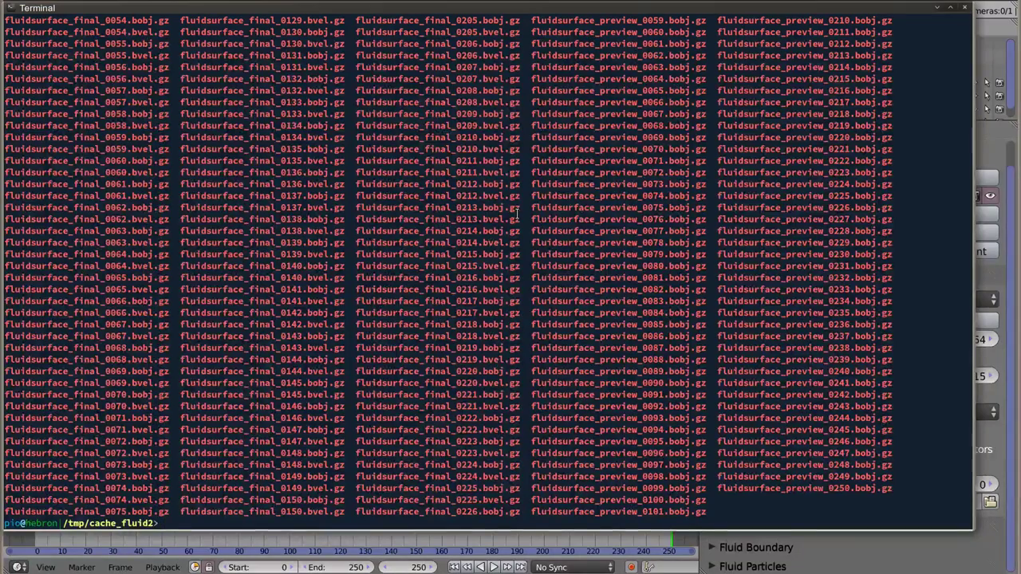
type("mc")
key("Return")
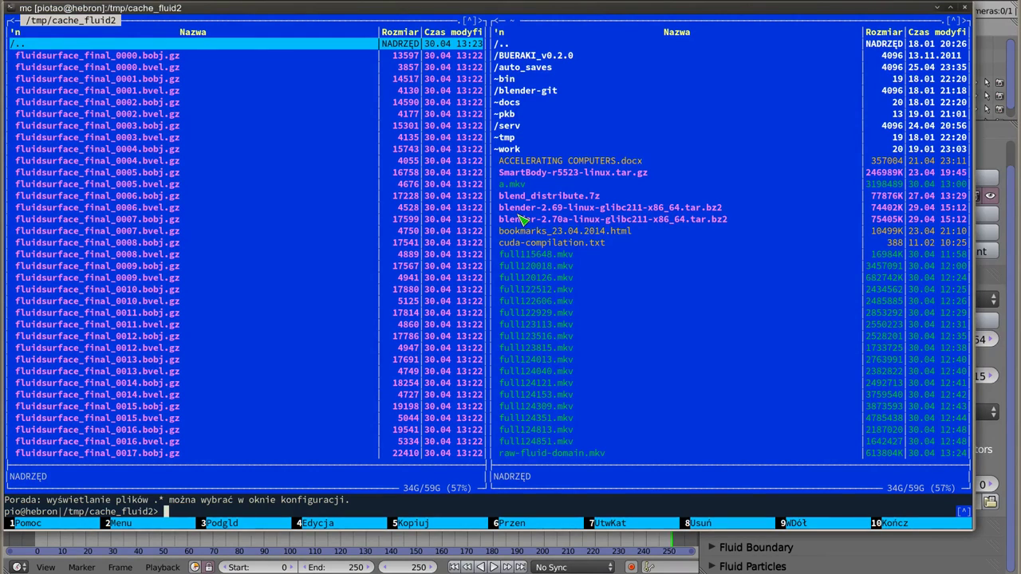
key("Tab")
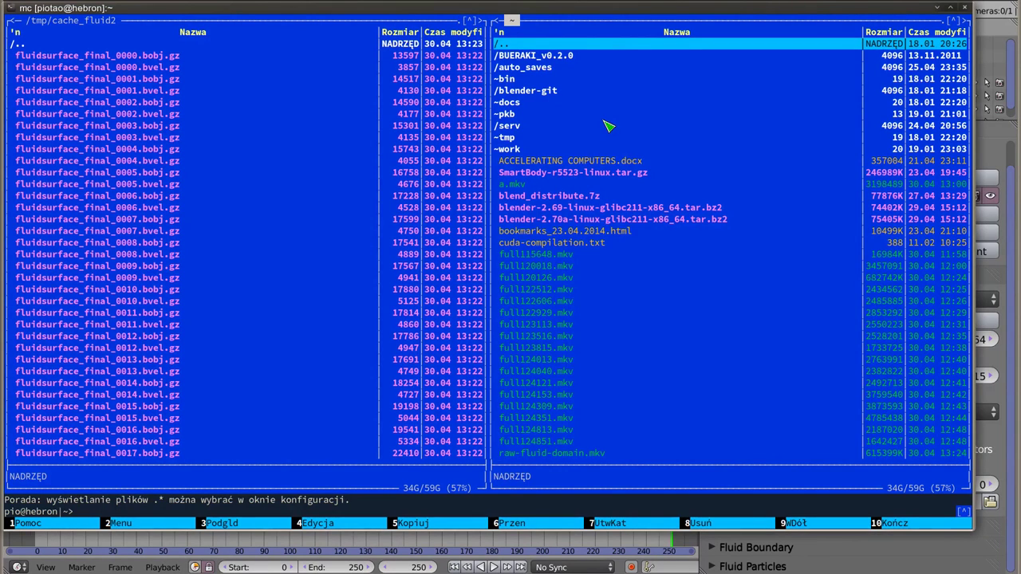
key("F7")
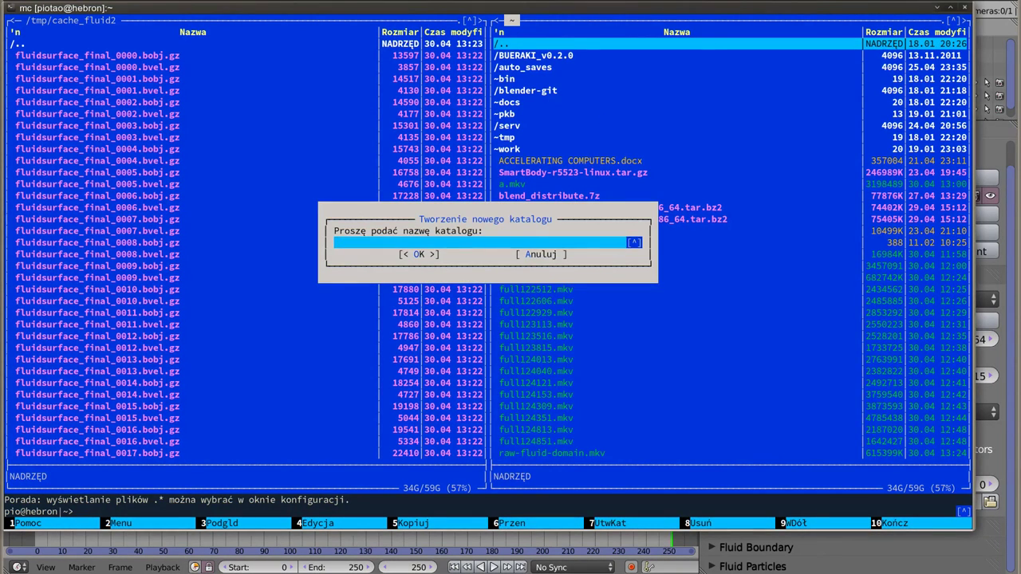
type("CACHE")
key("Return")
key("Return")
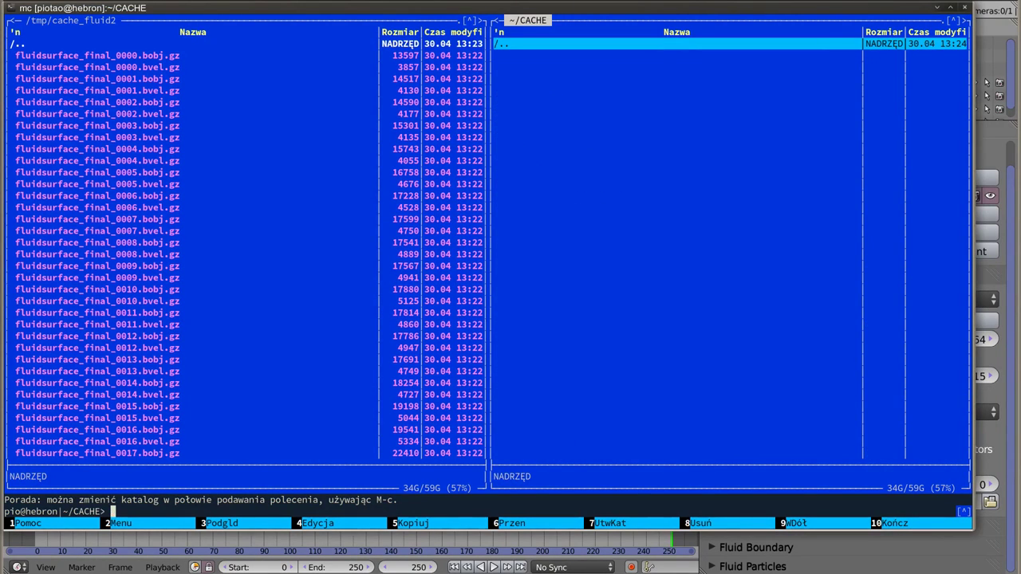
Move all 753 fluid cache files from /tmp/cache_fluid2 into CACHE, then return to Blender.
key("Tab")
key("asterisk")
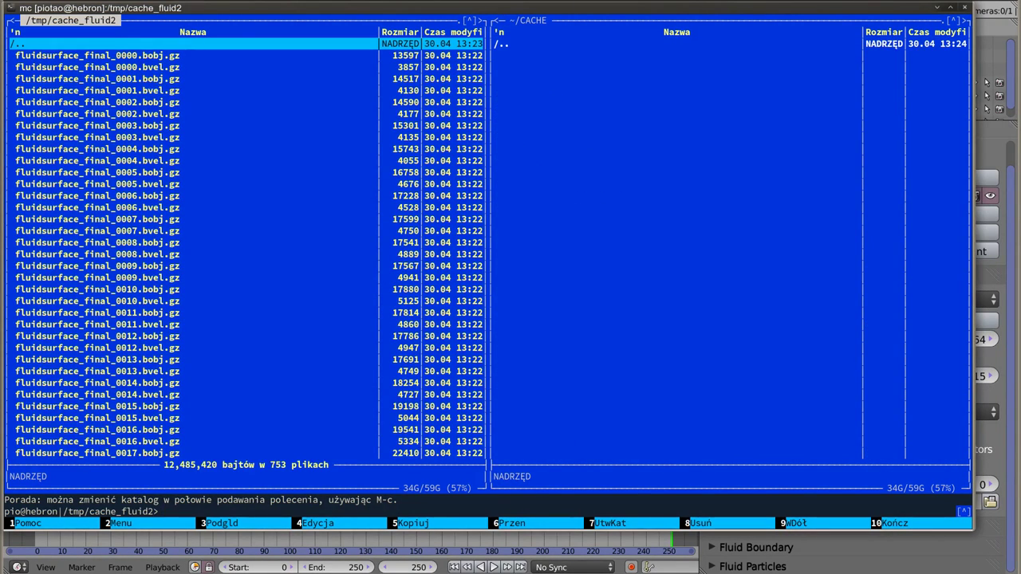
key("F6")
key("Return")
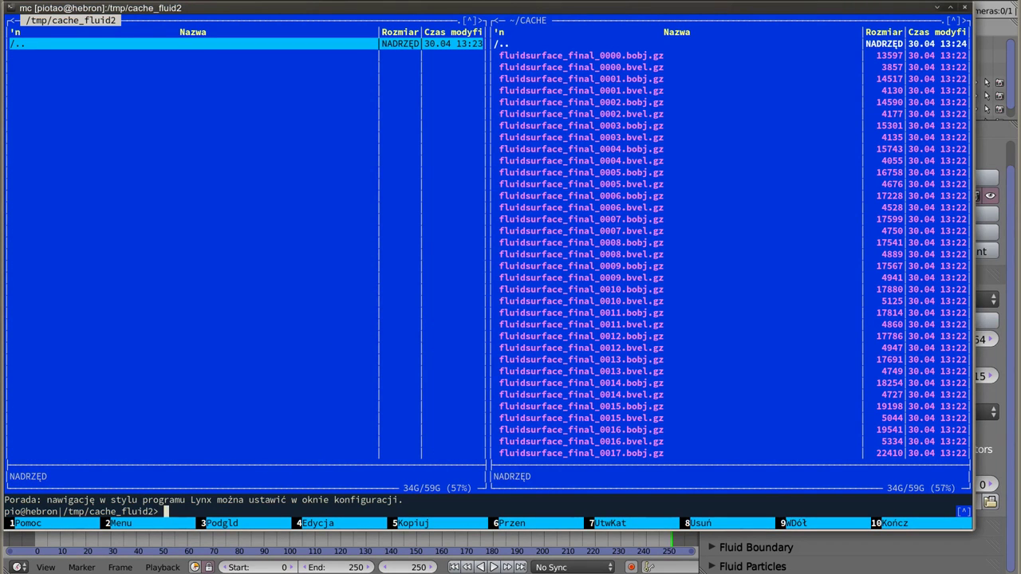
key("Tab")
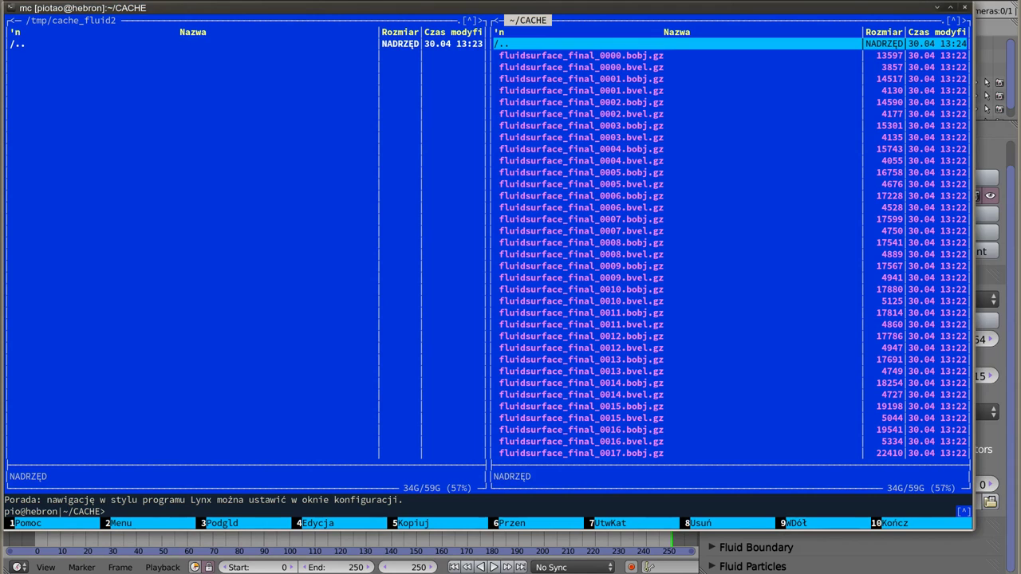
left_click(909, 550)
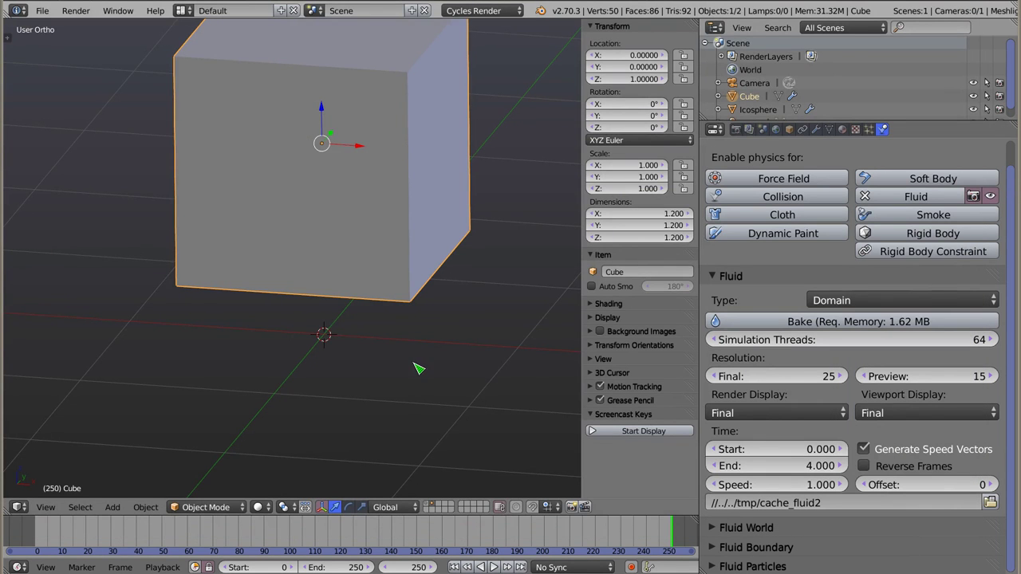
Scrub frames 27 and 74, then change the domain cache path to //CACHE.
mouse_move(295, 531)
left_mouse_down()
mouse_move(102, 530)
mouse_move(207, 531)
left_mouse_up()
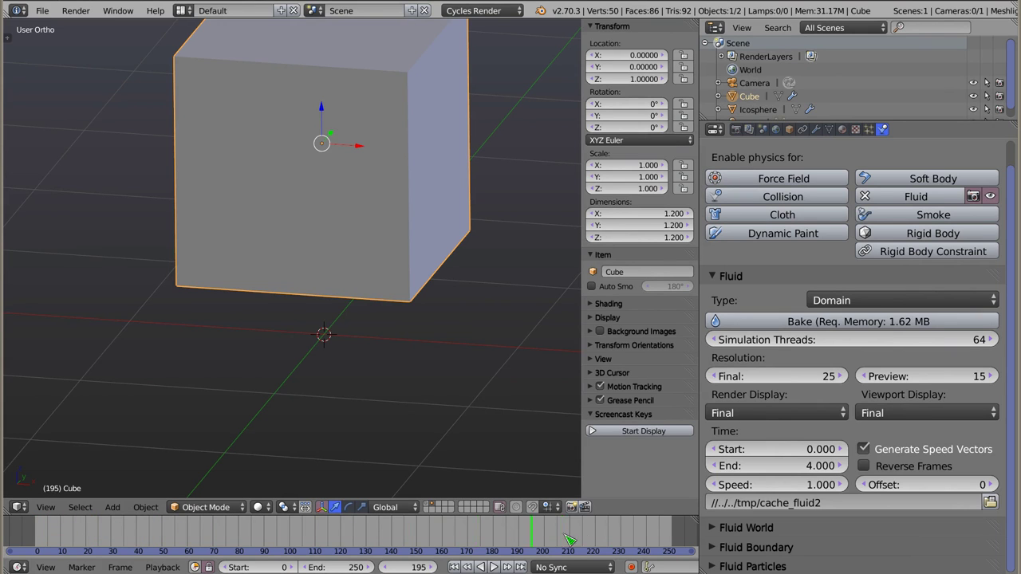
left_click_drag(208, 532, 223, 545)
left_click(16, 541)
left_click(846, 502)
key("ctrl+a")
key("BackSpace")
key("BackSpace")
key("BackSpace")
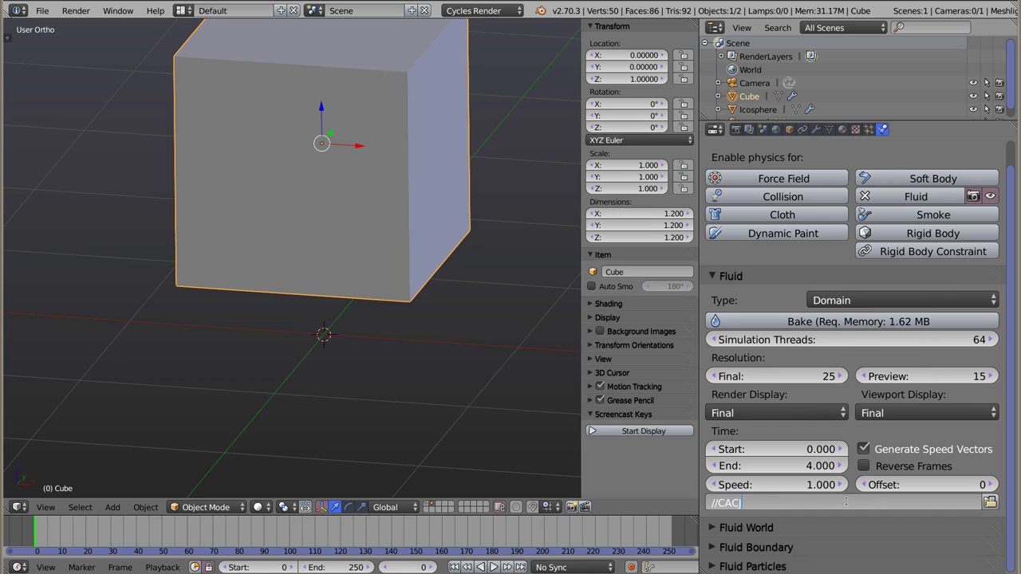
key("Return")
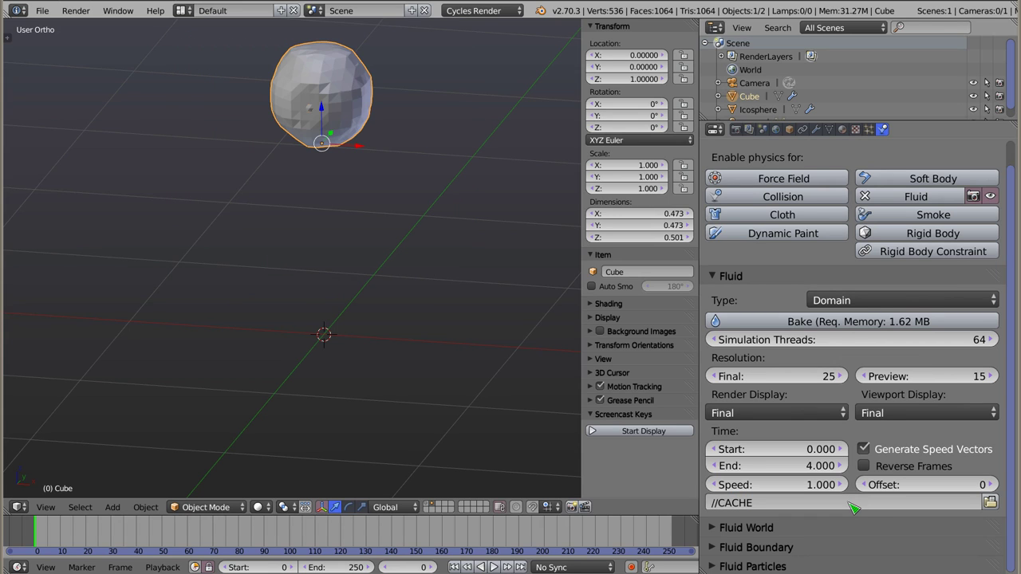
Scrub to frame 30 to confirm the moved bake loads, then expand Fluid World settings.
key("Right")
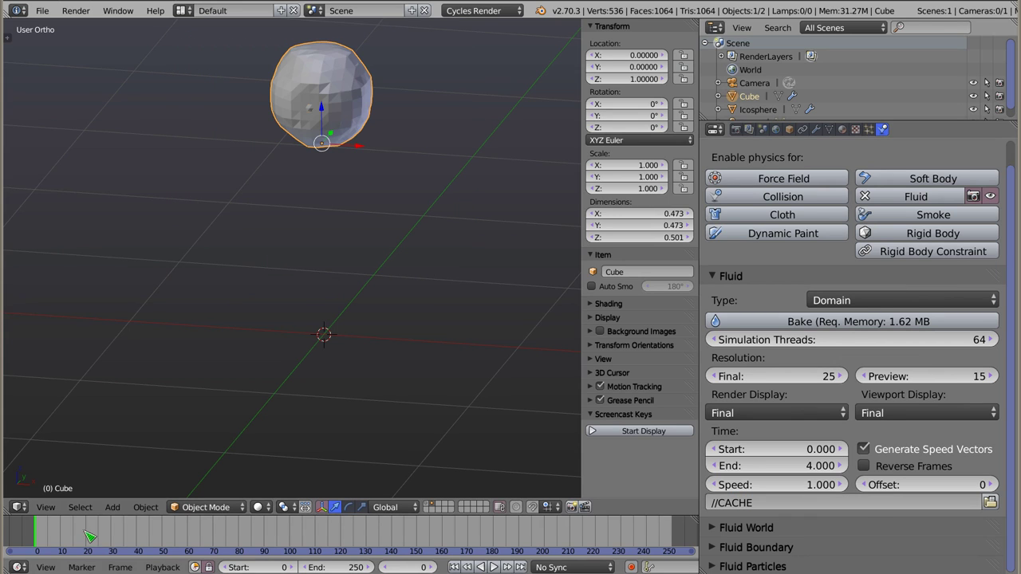
mouse_move(46, 534)
left_mouse_down()
mouse_move(112, 558)
mouse_move(36, 559)
left_mouse_up()
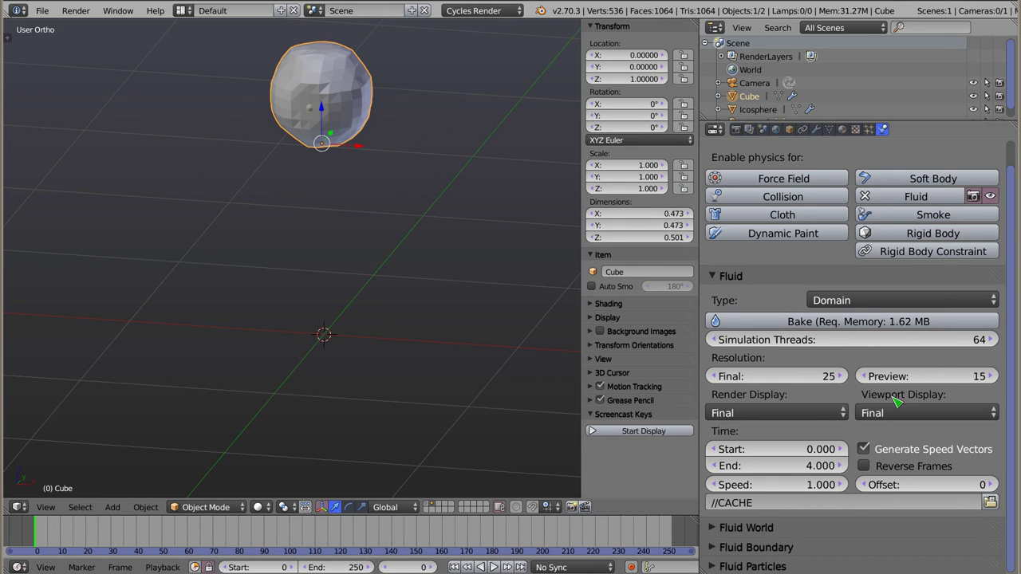
left_click(750, 527)
scroll(777, 447, "down", 4)
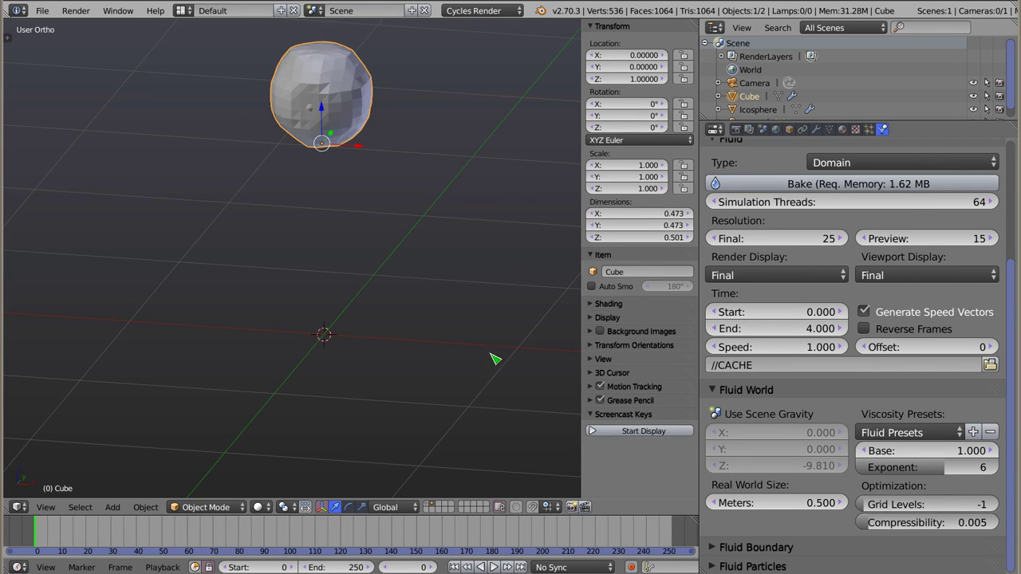
scroll(226, 359, "down", 1)
scroll(319, 391, "down", 1)
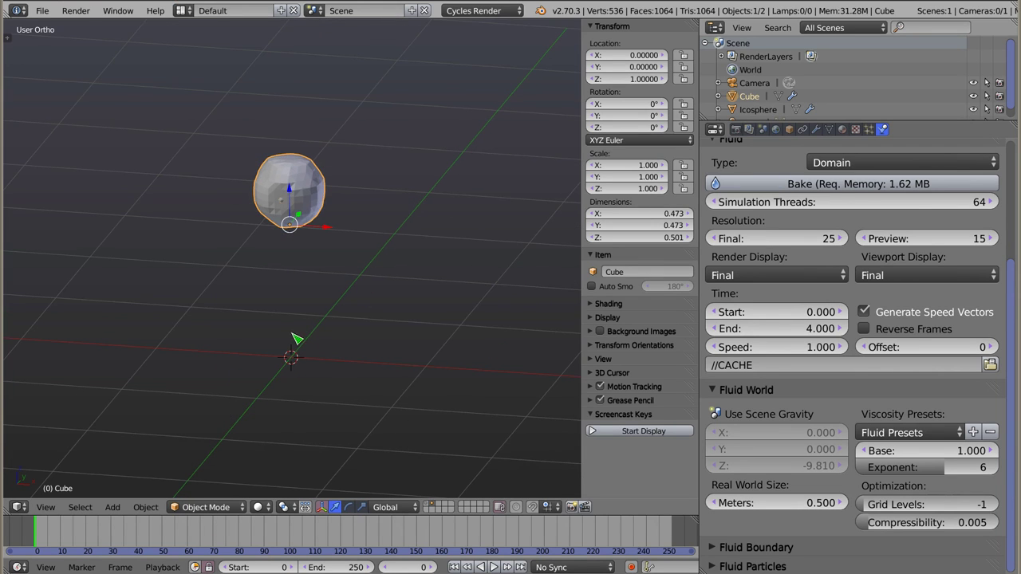
Turn off scene Gravity and briefly play the fluid animation with Alt+A.
middle_click_drag(295, 342, 307, 325, "shift")
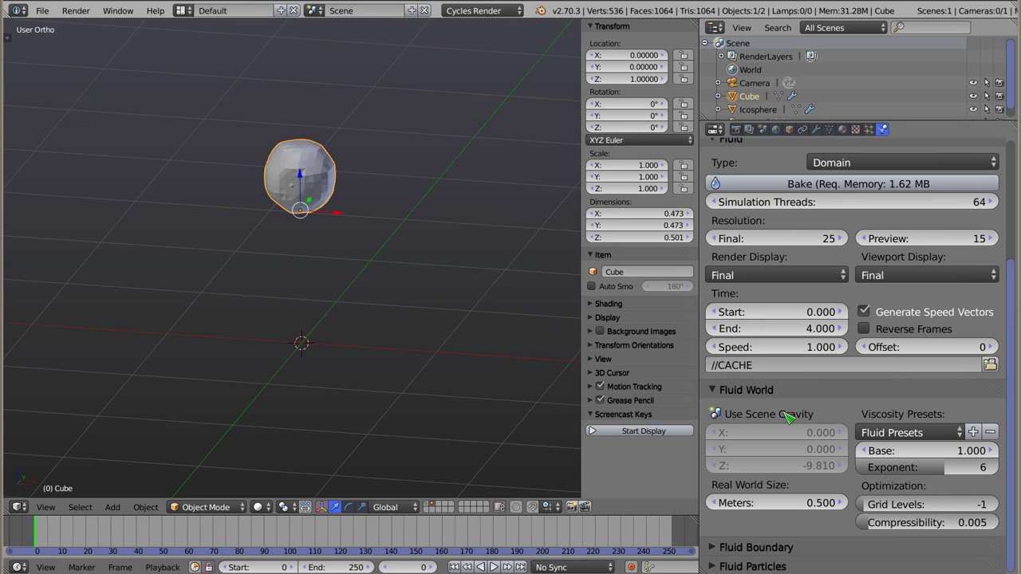
left_click(763, 130)
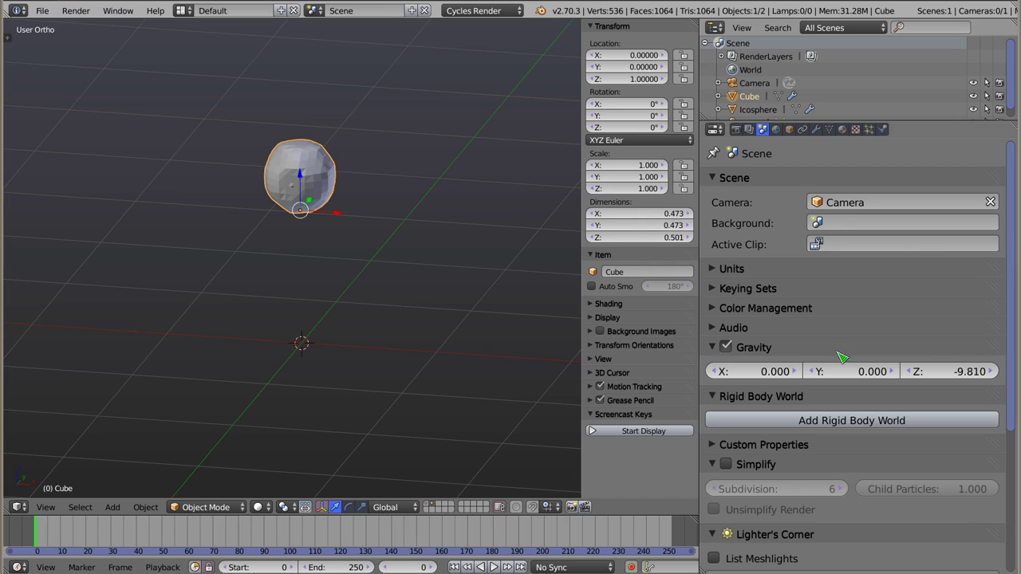
left_click(726, 348)
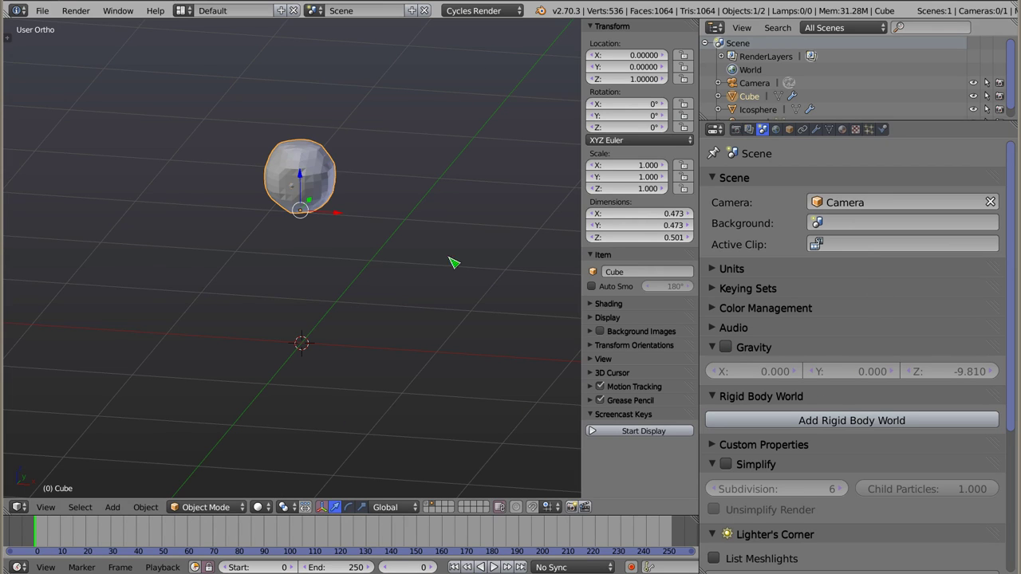
key("alt+a")
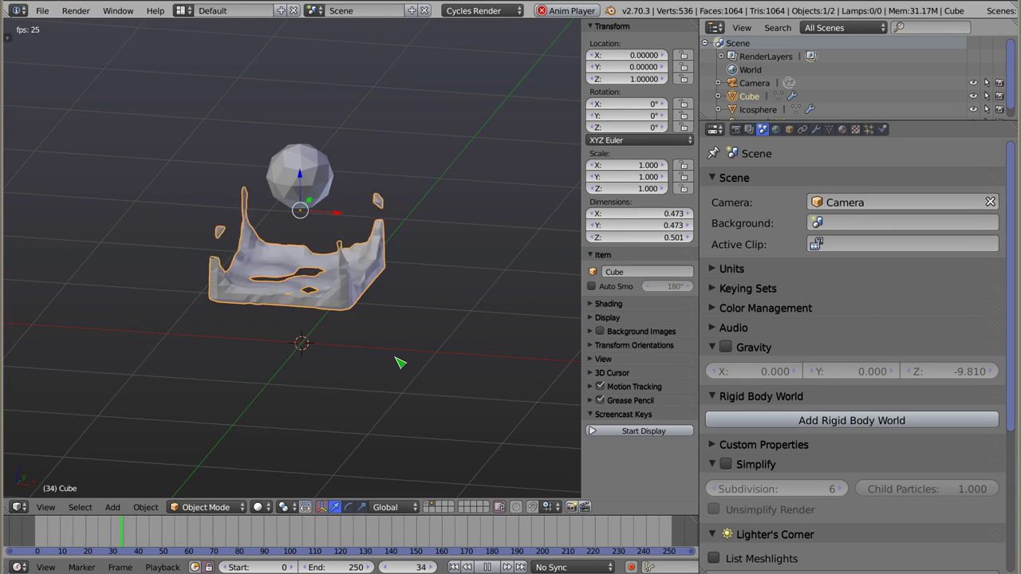
key("Escape")
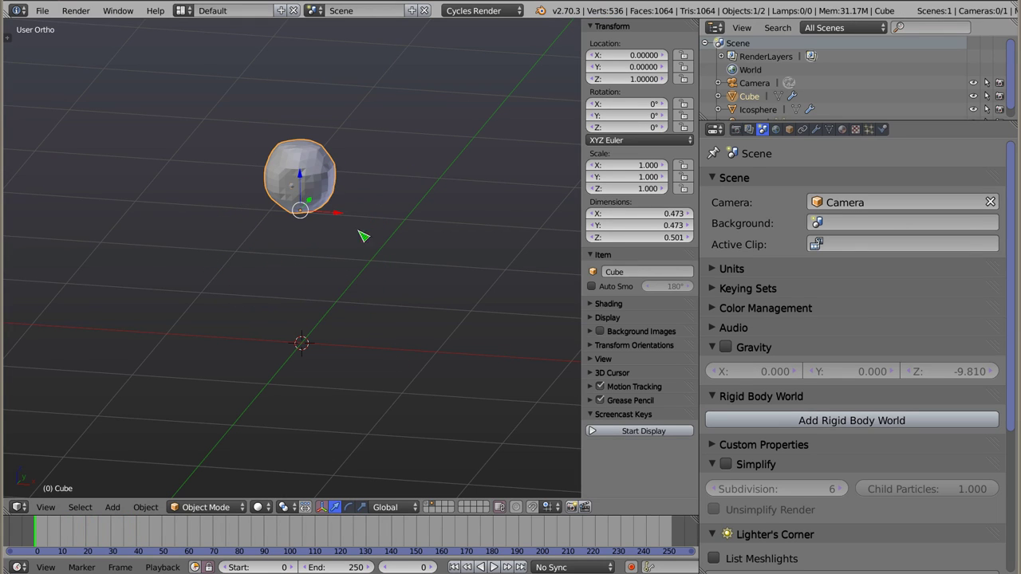
Bake the fluid simulation, play back the splash, and rewind to frame 0.
left_click(882, 129)
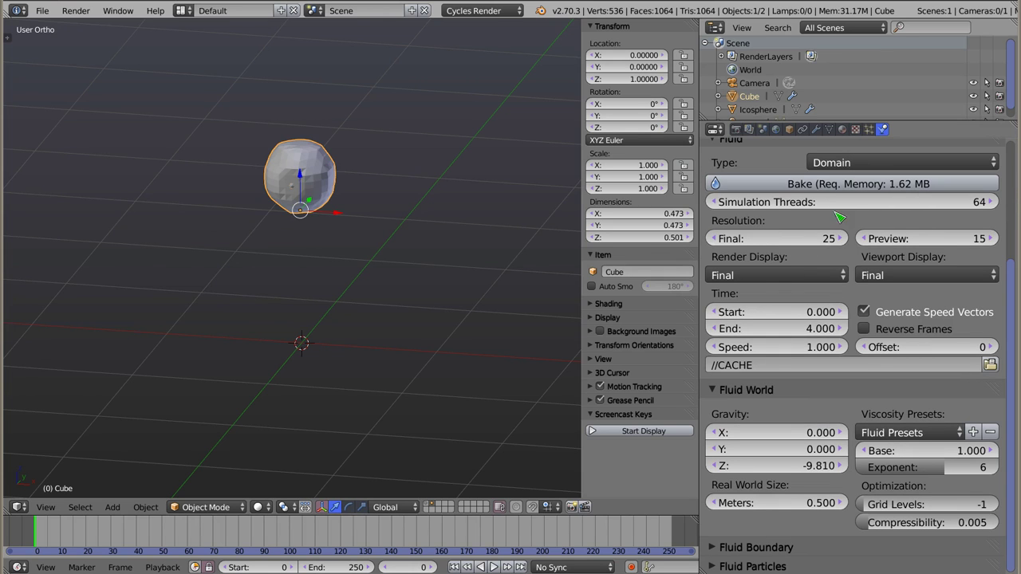
left_click(774, 185)
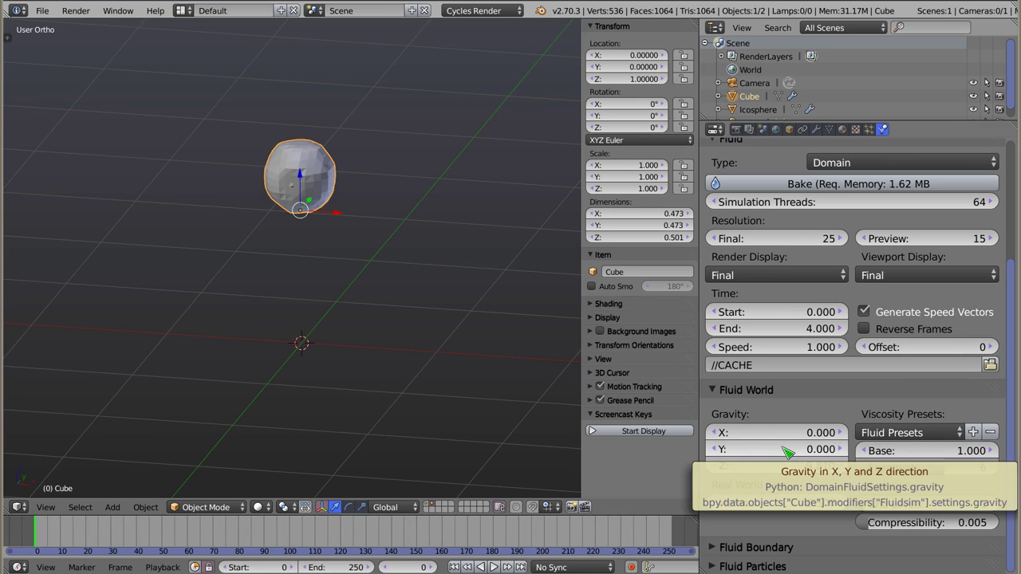
key("alt+a")
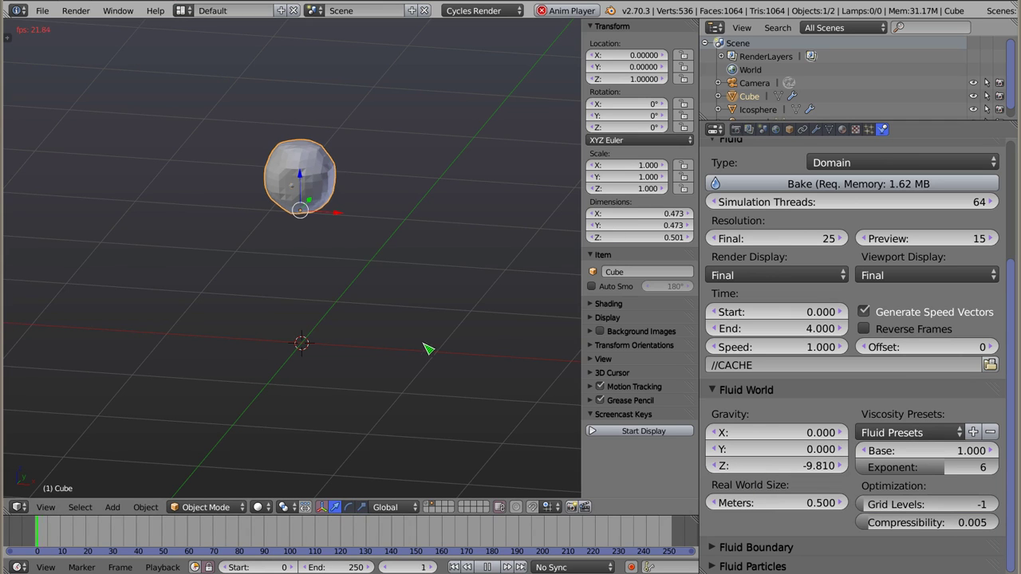
key("Escape")
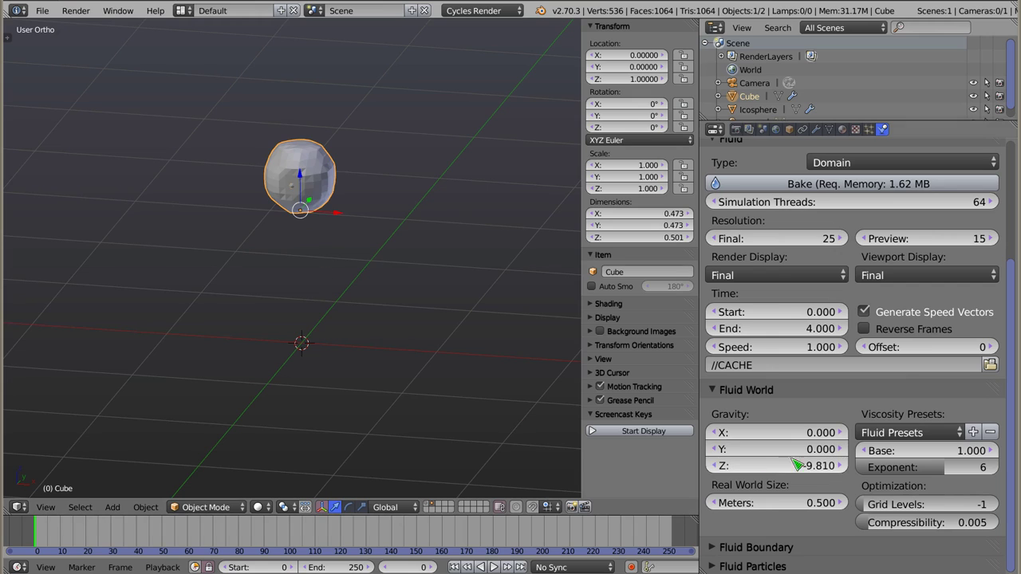
Set the Fluid World gravity Y to 5.000 and re-bake the simulation.
left_click(778, 451)
type("1")
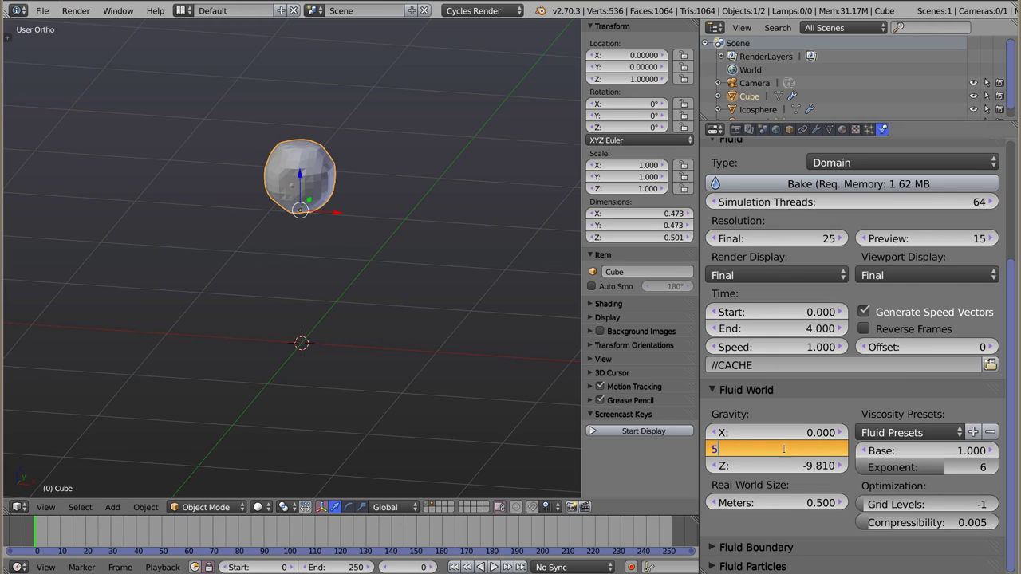
key("Return")
left_click(805, 184)
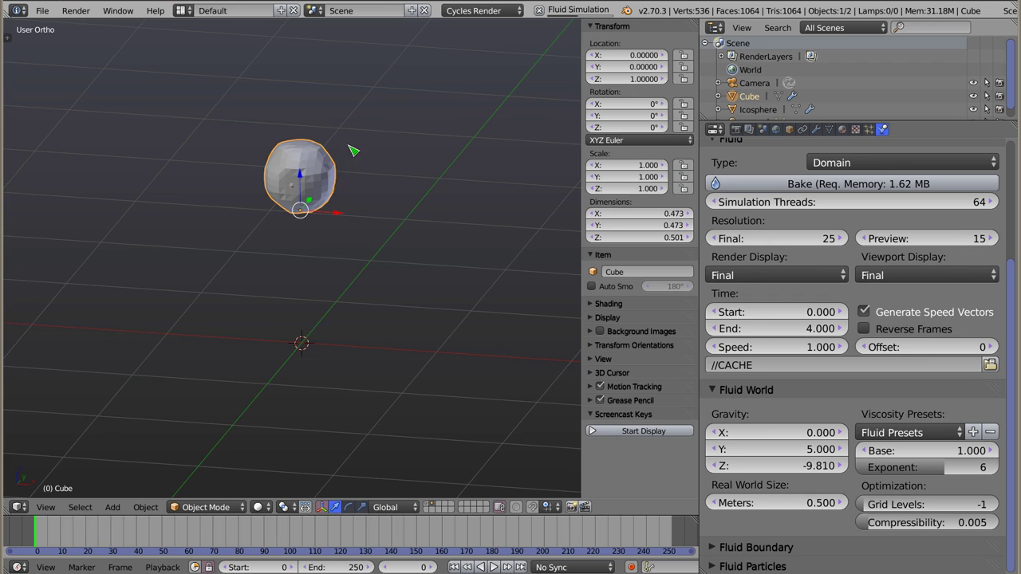
Orbit around the domain and play the new bake, rewinding to the starting droplet.
middle_click_drag(383, 256, 308, 184)
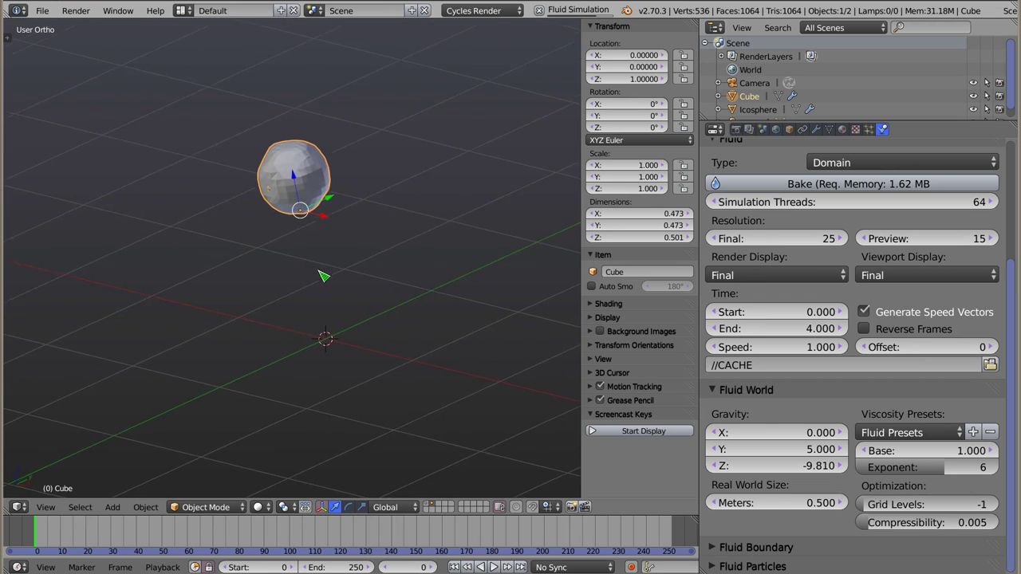
middle_click_drag(388, 310, 403, 356)
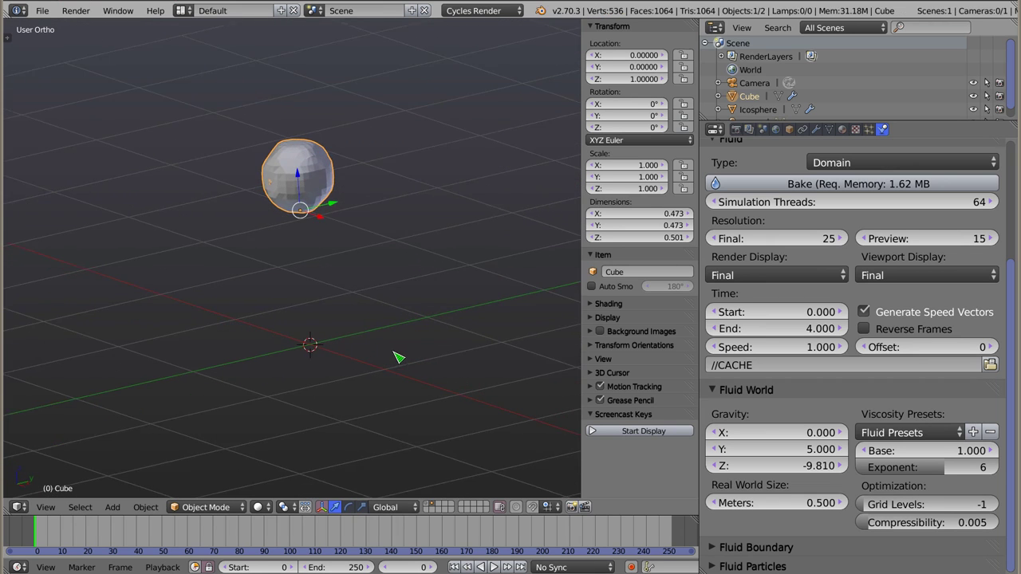
key("alt+a")
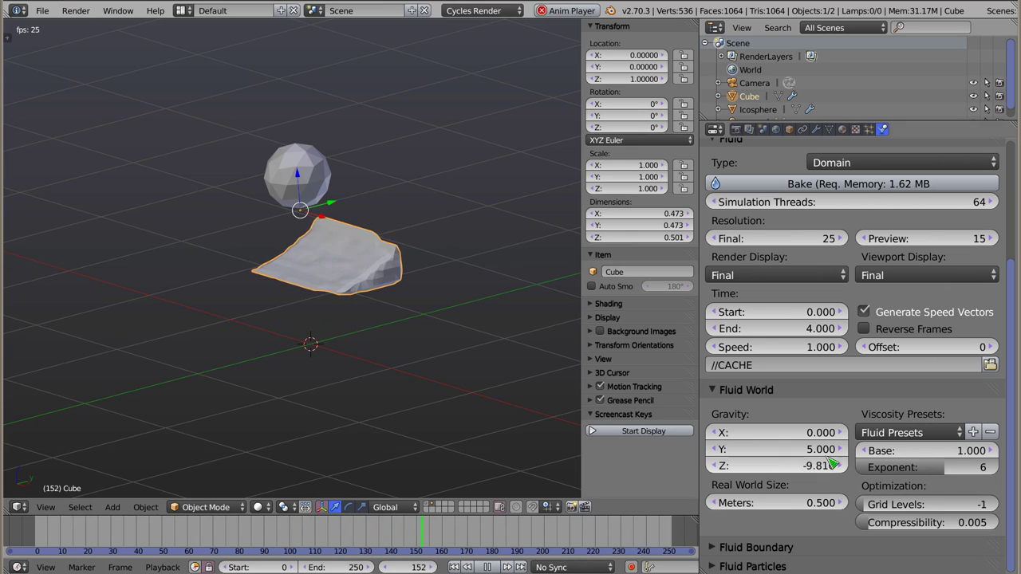
key("Escape")
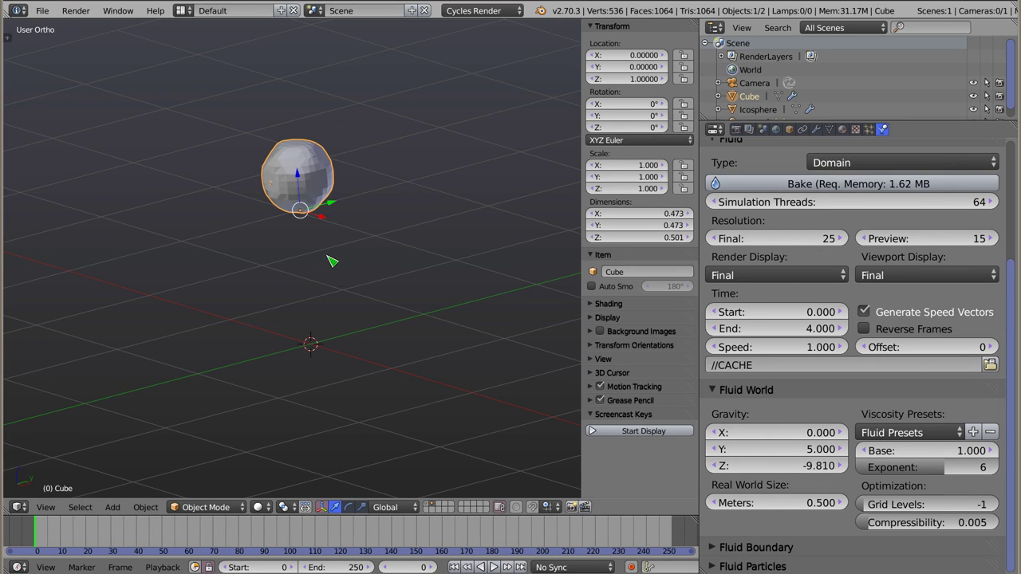
Enable scene gravity, re-bake the fluid domain with it, and preview the walled splash.
left_click(764, 131)
left_click(725, 347)
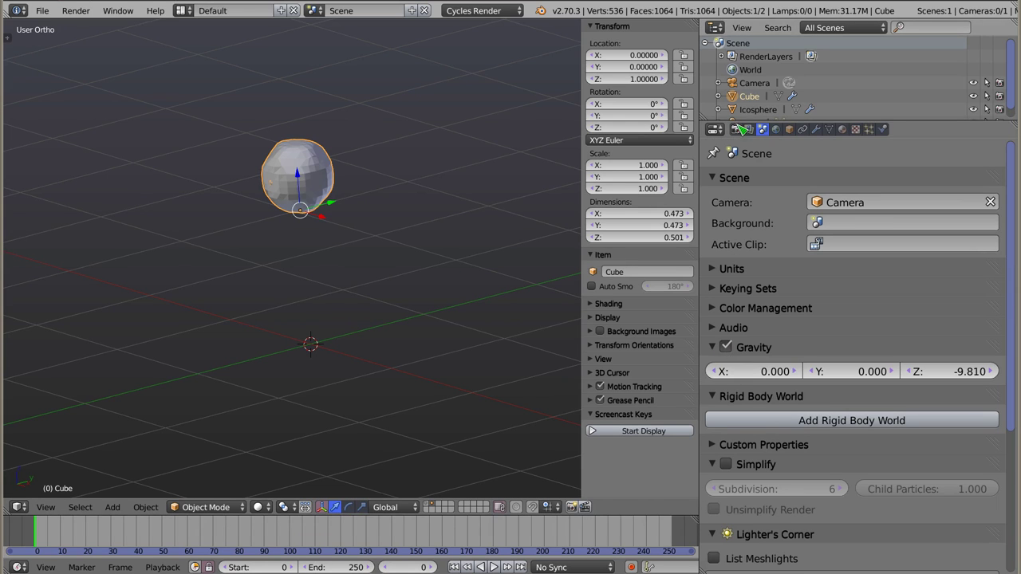
left_click(882, 129)
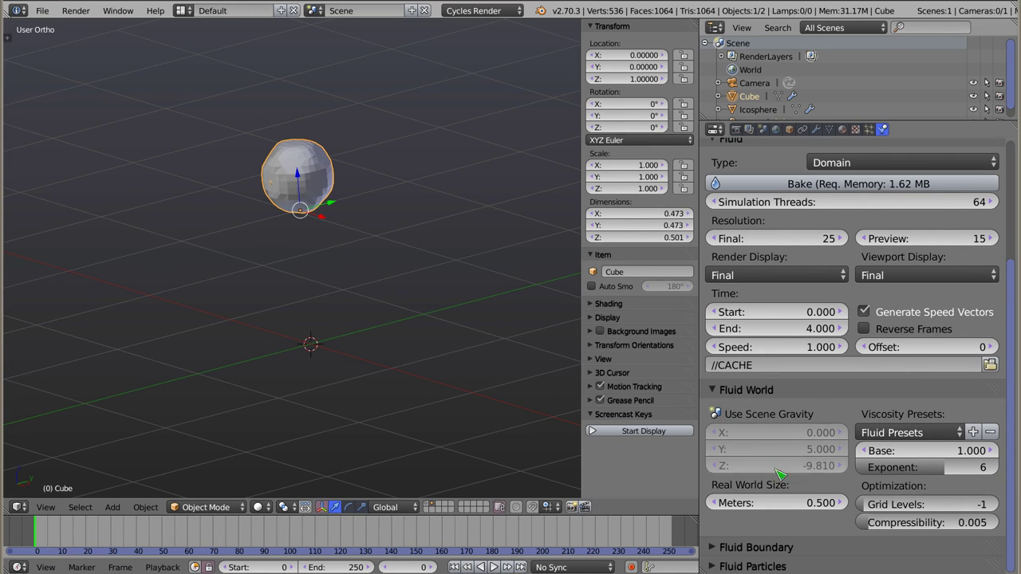
left_click(859, 187)
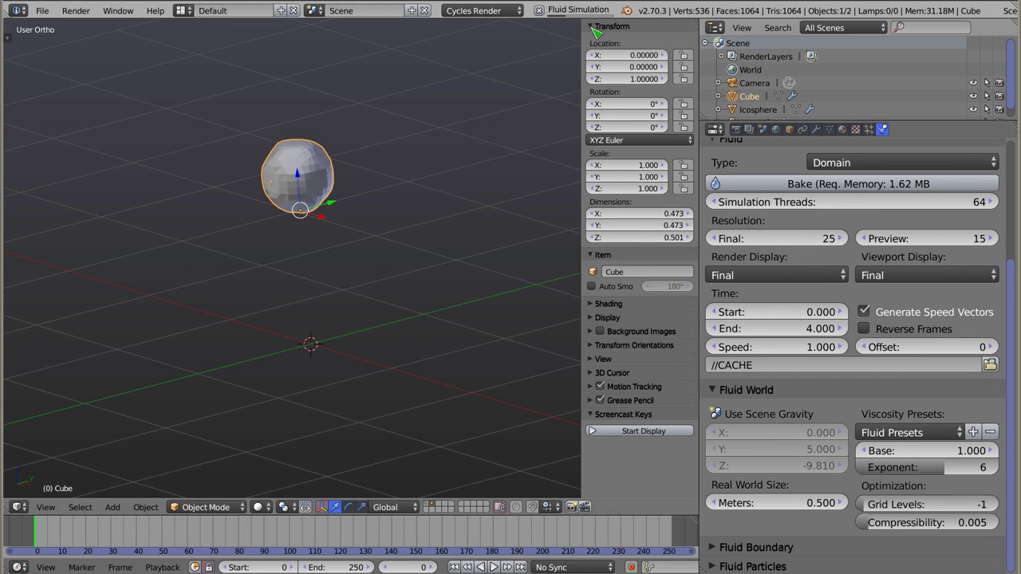
key("alt+a")
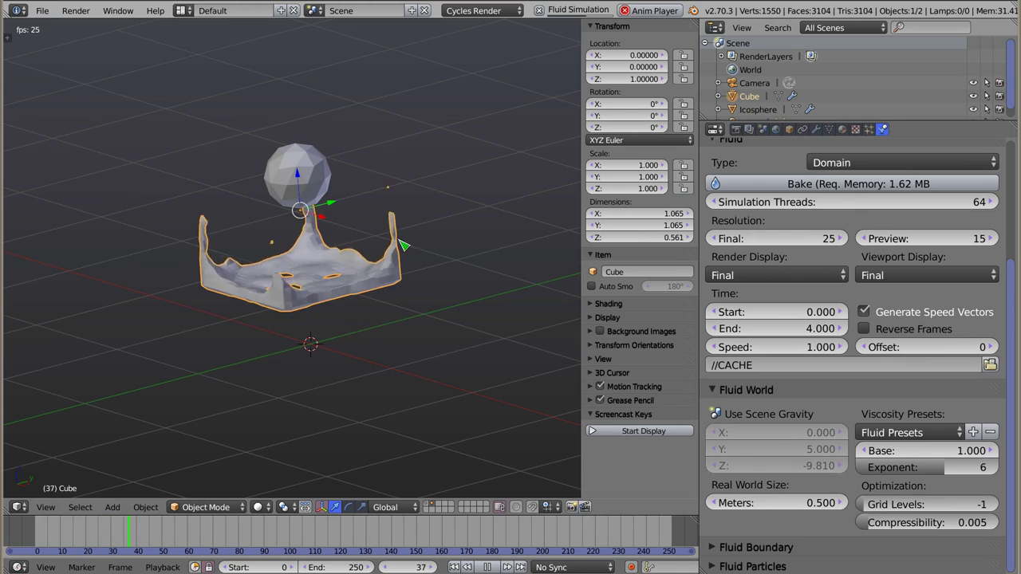
key("Escape")
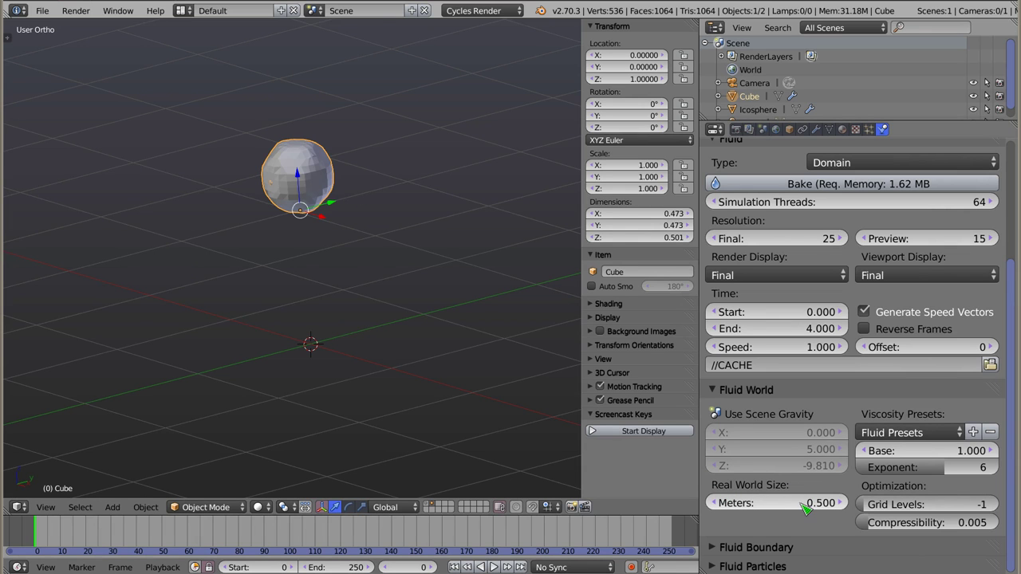
Restore the original domain cube and set its real-world size to 1.2 meters.
key("ctrl+z")
middle_click_drag(380, 353, 375, 319)
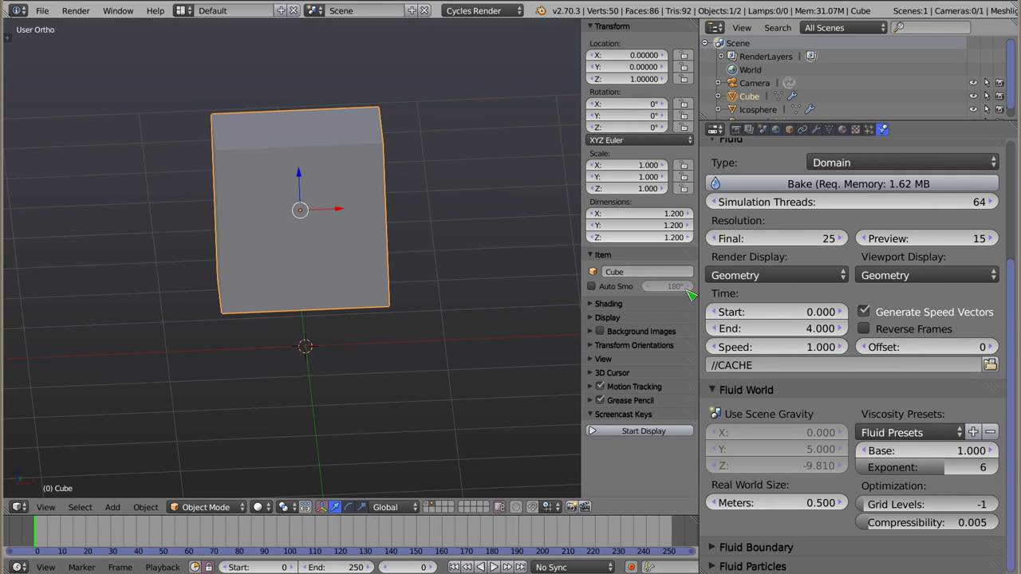
left_click(775, 503)
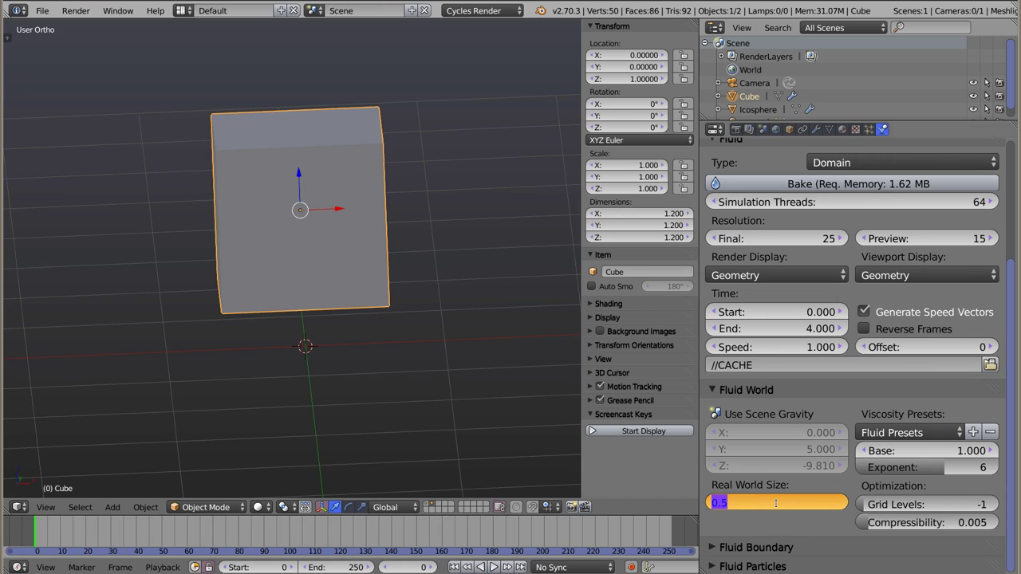
type("Meters: 1.2")
key("Return")
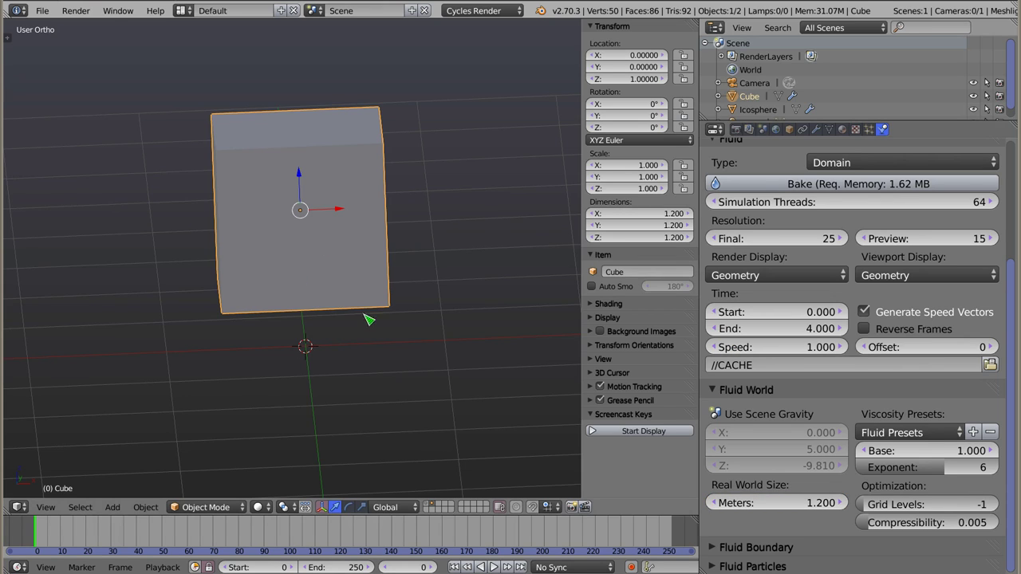
Set viewport and render display to Final, re-bake, and inspect the wider splash.
left_click(913, 276)
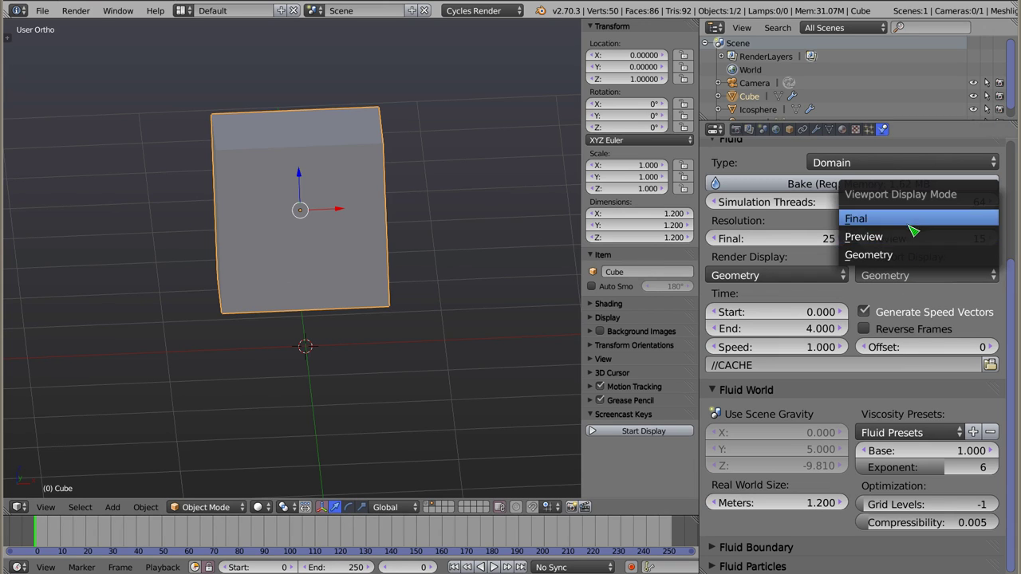
left_click(912, 226)
left_click(794, 271)
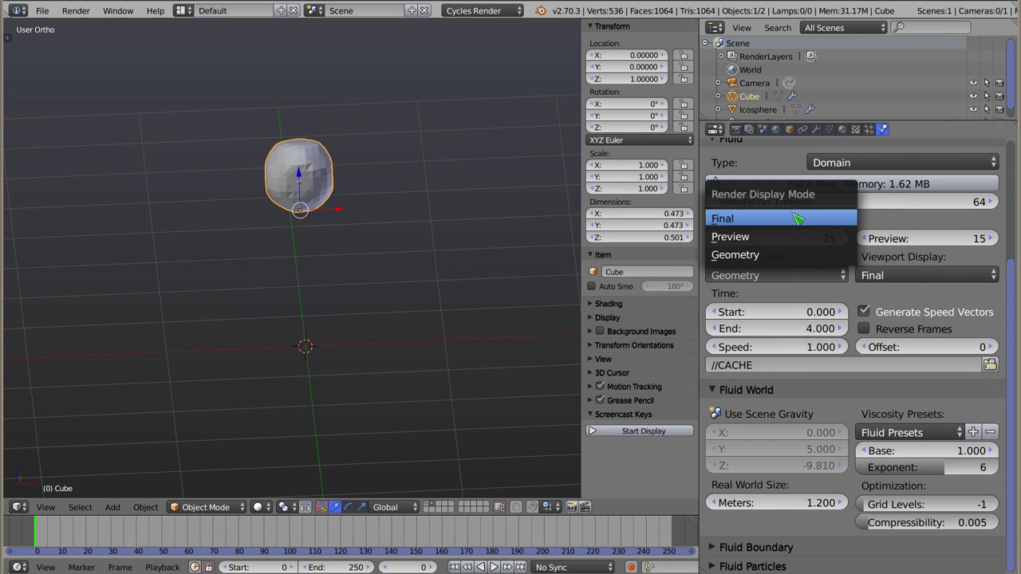
left_click(794, 227)
left_click(747, 185)
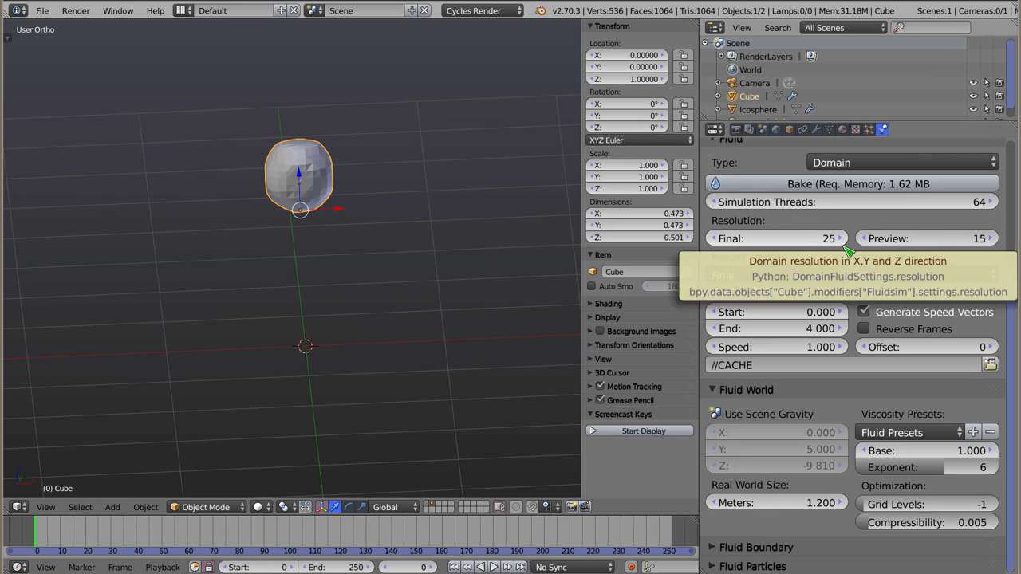
left_click_drag(41, 539, 189, 540)
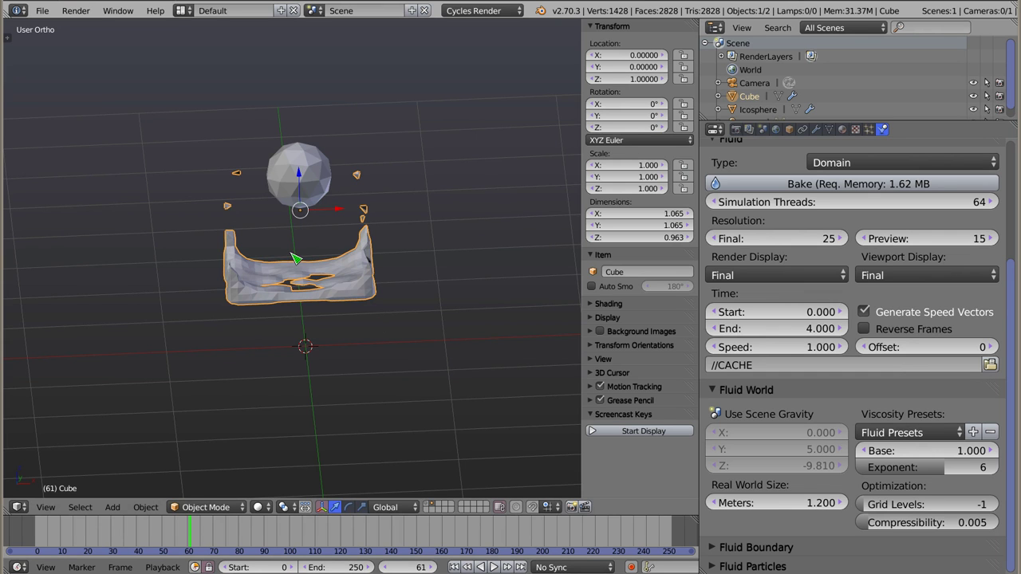
mouse_move(311, 343)
middle_mouse_down()
mouse_move(300, 266)
mouse_move(325, 262)
middle_mouse_up()
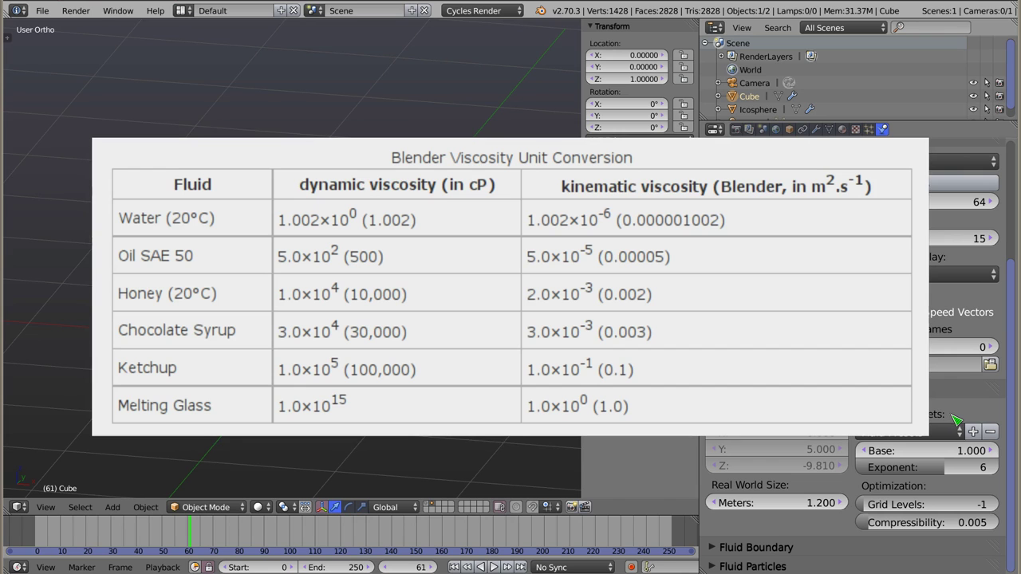
Apply the Water viscosity preset and change its exponent to 1.
left_click(877, 435)
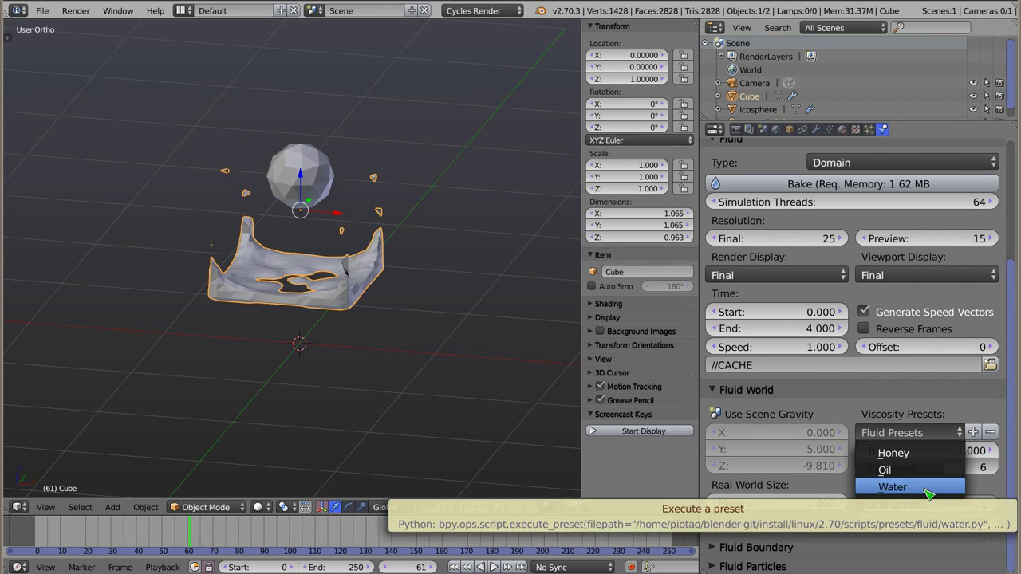
left_click(927, 490)
left_click(917, 433)
left_click(915, 490)
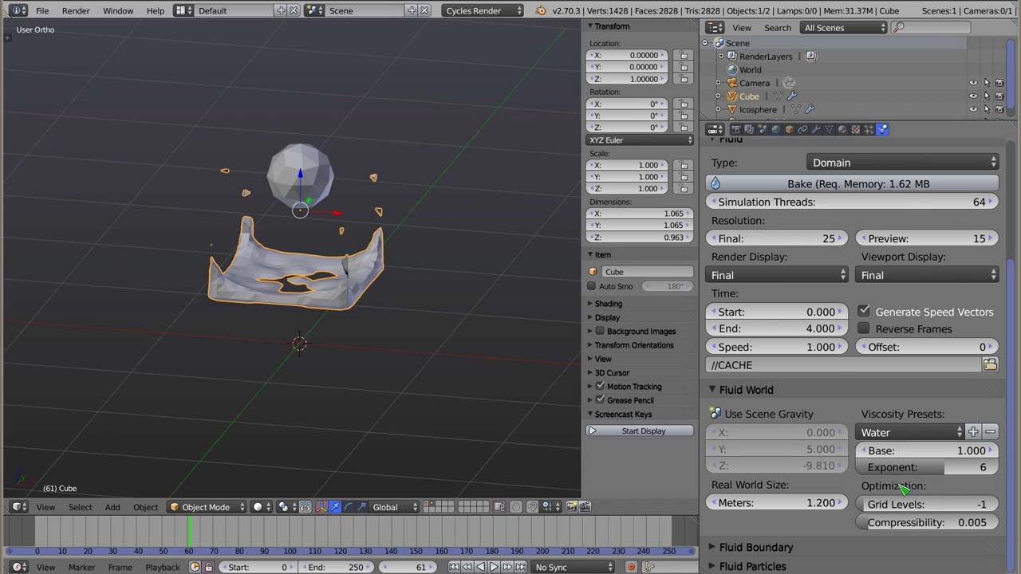
left_click(943, 469)
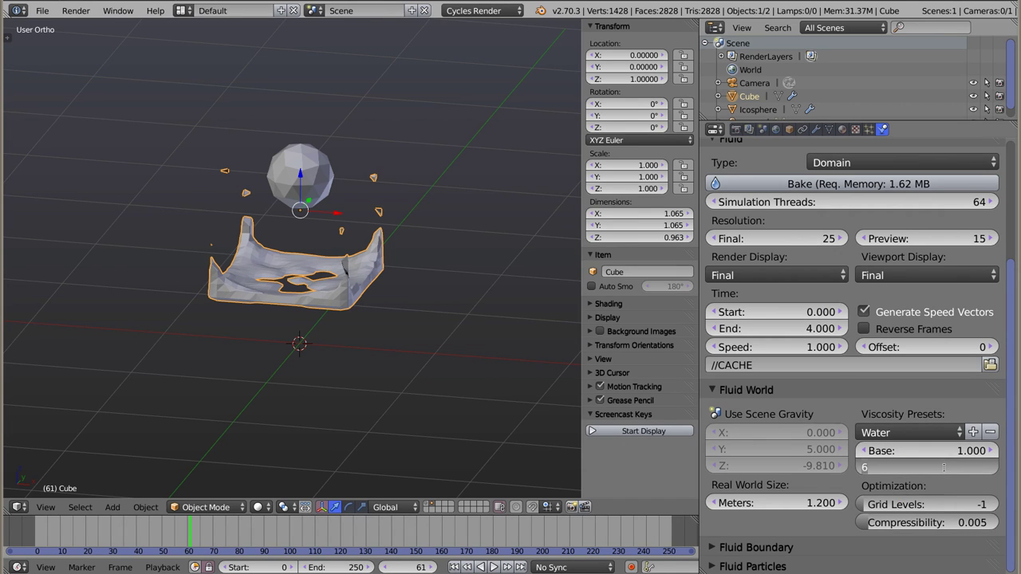
key("Return")
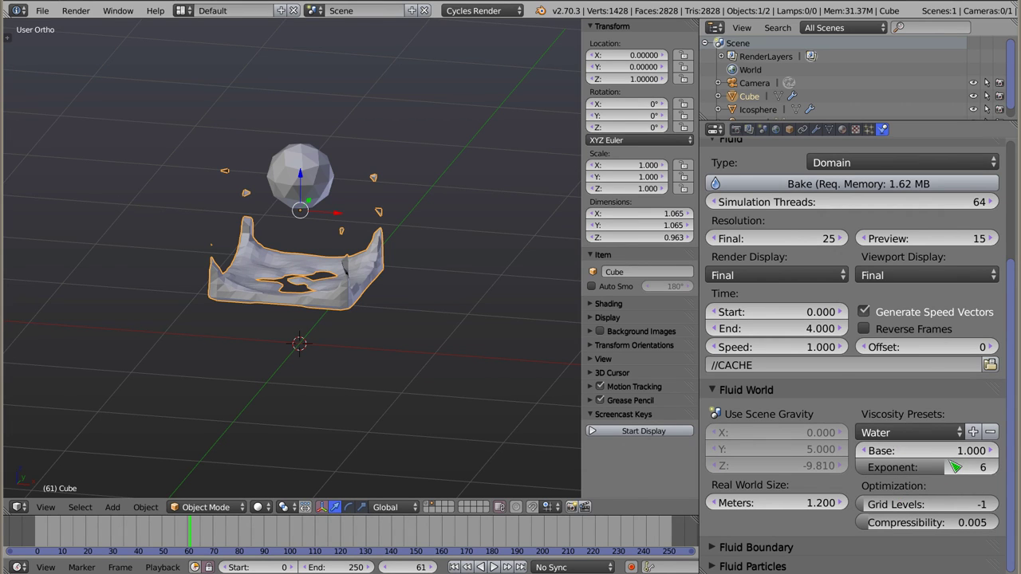
left_click(955, 462)
type("1")
key("Return")
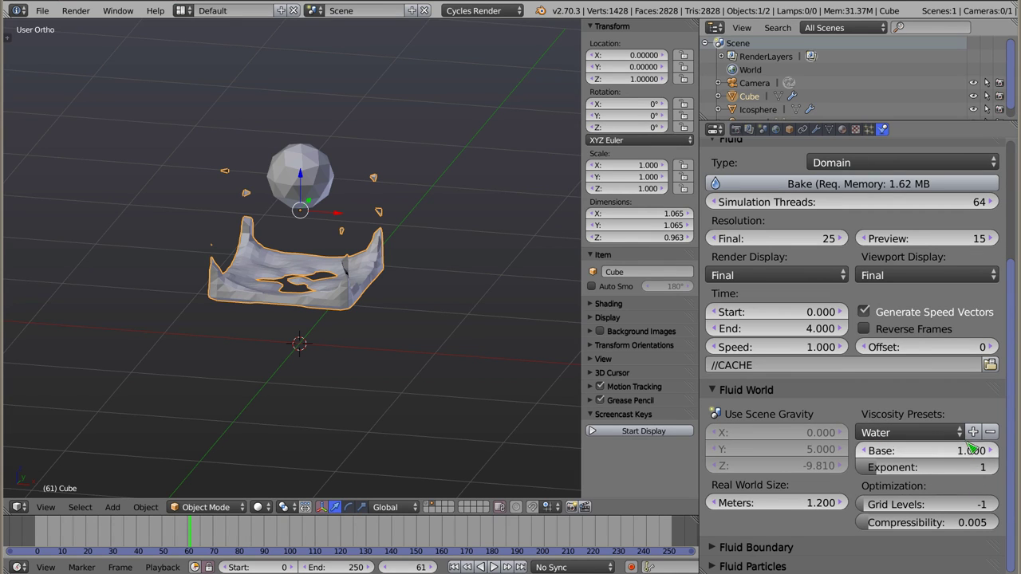
Save the viscosity settings as a new preset named test.
left_click(974, 432)
left_click(965, 451)
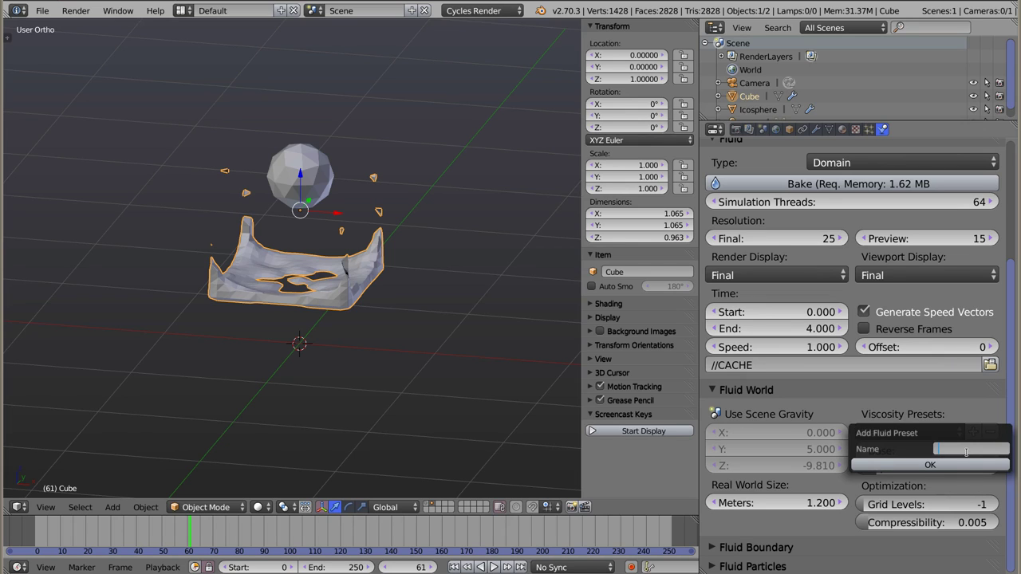
type("test")
key("Return")
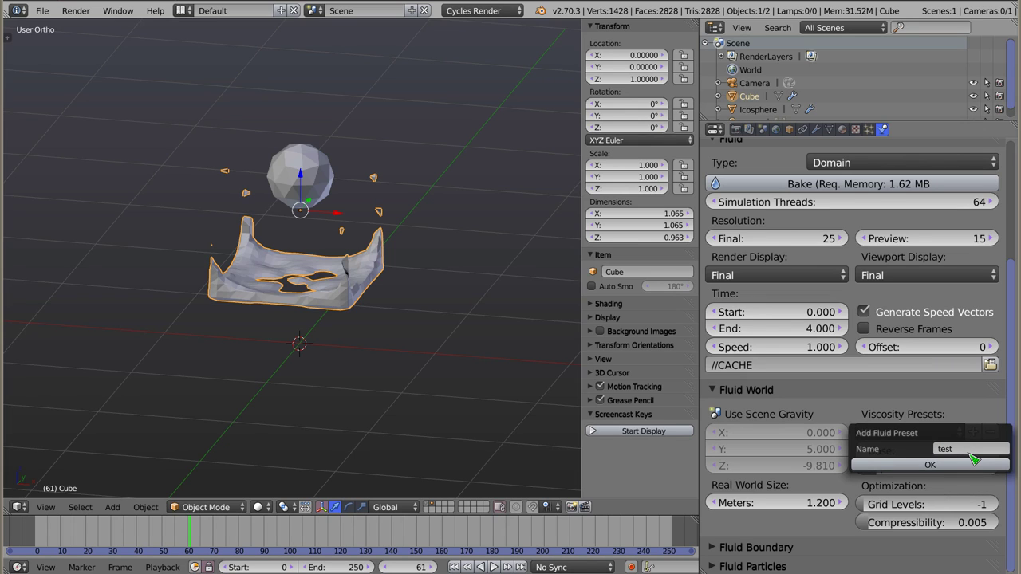
left_click(930, 465)
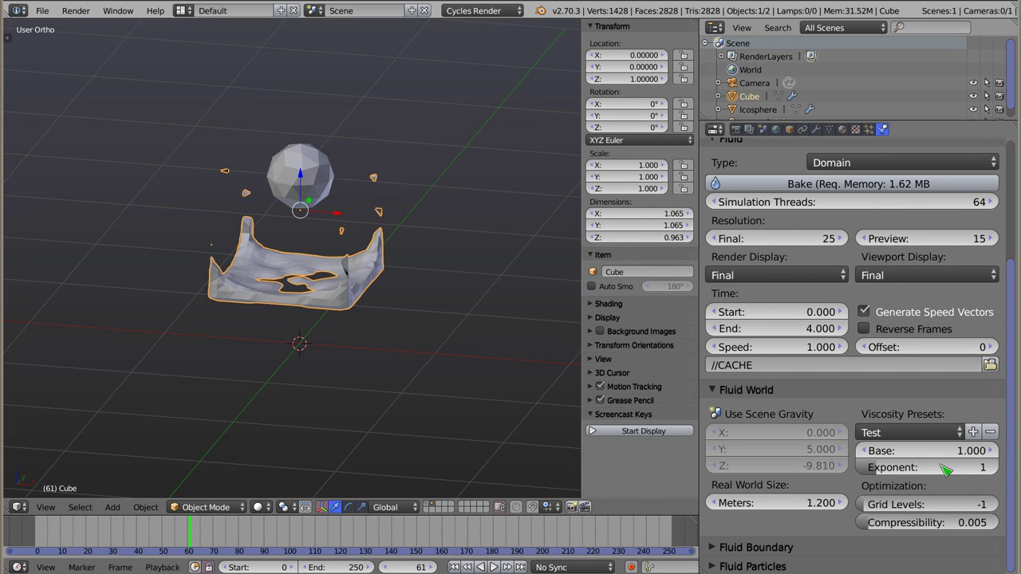
left_click(896, 432)
Re-bake with the Test viscosity and inspect frames 18 and 32 in wireframe.
left_click(797, 186)
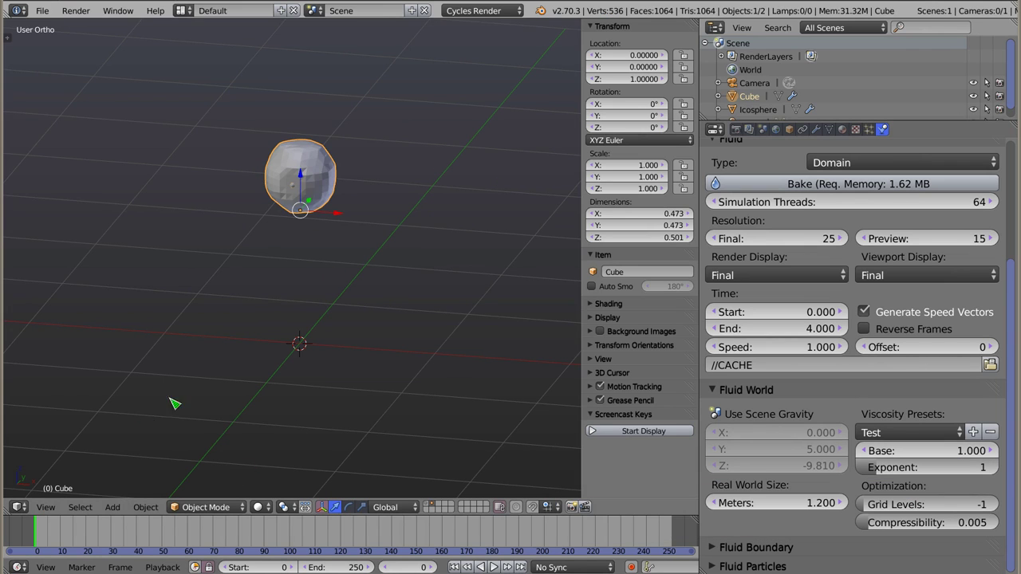
mouse_move(50, 540)
left_mouse_down()
mouse_move(100, 544)
mouse_move(89, 546)
left_mouse_up()
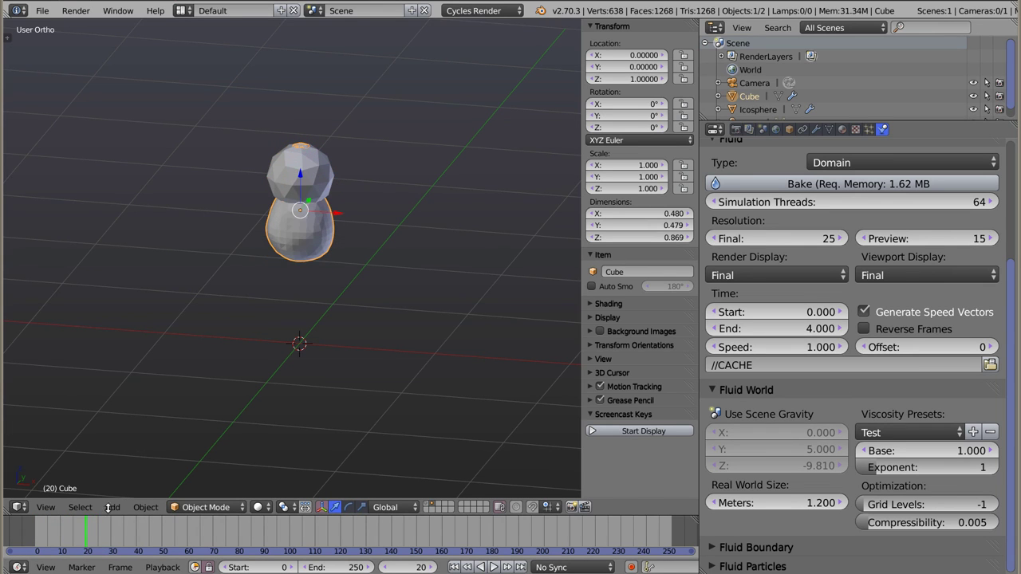
middle_click_drag(319, 225, 323, 180)
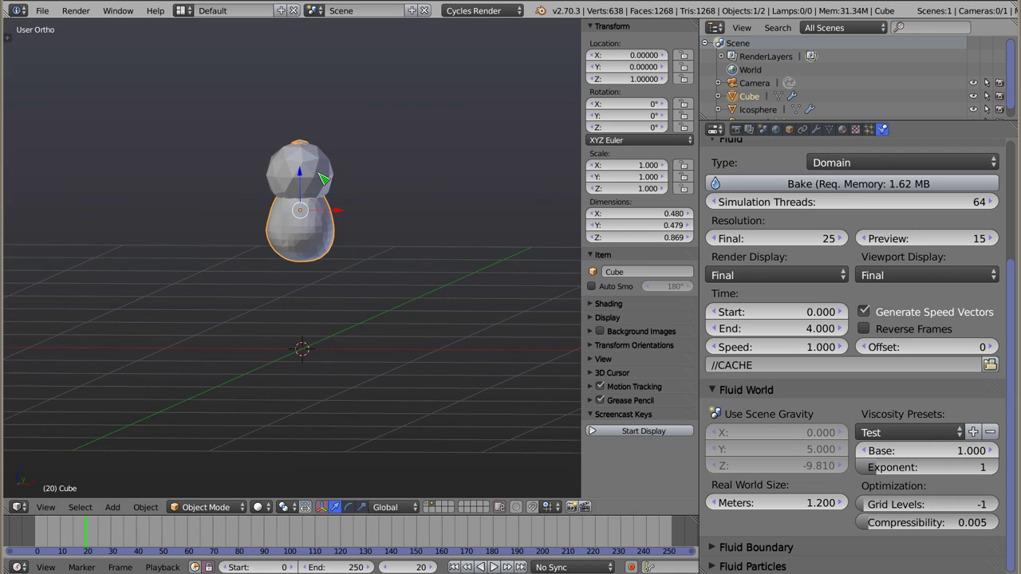
key("z")
middle_click_drag(307, 170, 130, 500)
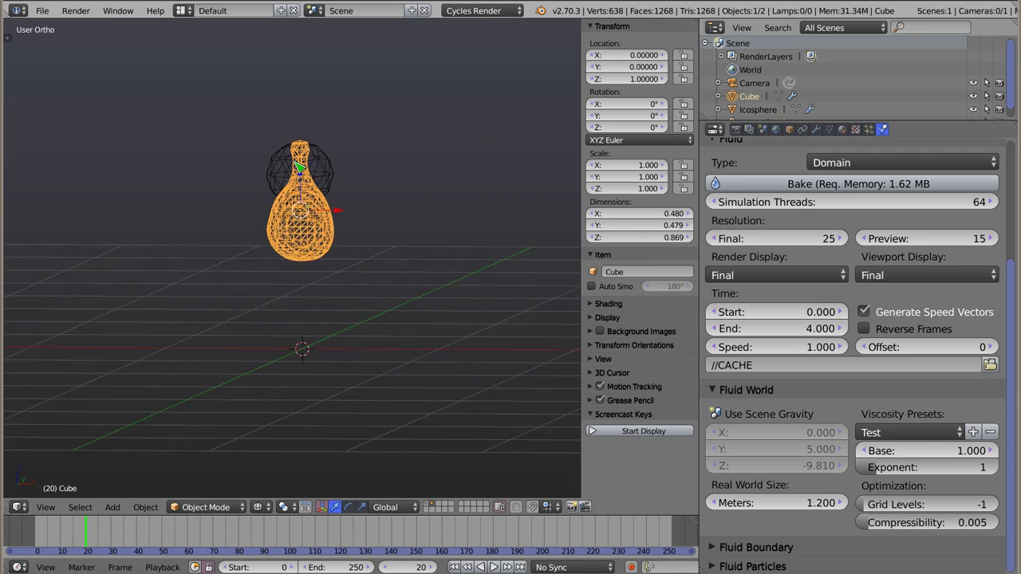
mouse_move(87, 544)
left_mouse_down()
mouse_move(170, 553)
mouse_move(327, 528)
mouse_move(676, 542)
mouse_move(270, 551)
mouse_move(24, 539)
left_mouse_up()
Return to solid shading, select the fluid domain, and orbit around the droplet.
mouse_move(319, 186)
middle_mouse_down()
mouse_move(303, 285)
mouse_move(319, 216)
middle_mouse_up()
key("a")
key("z")
scroll(316, 192, "up", 2)
scroll(318, 195, "up", 2)
right_click(319, 198)
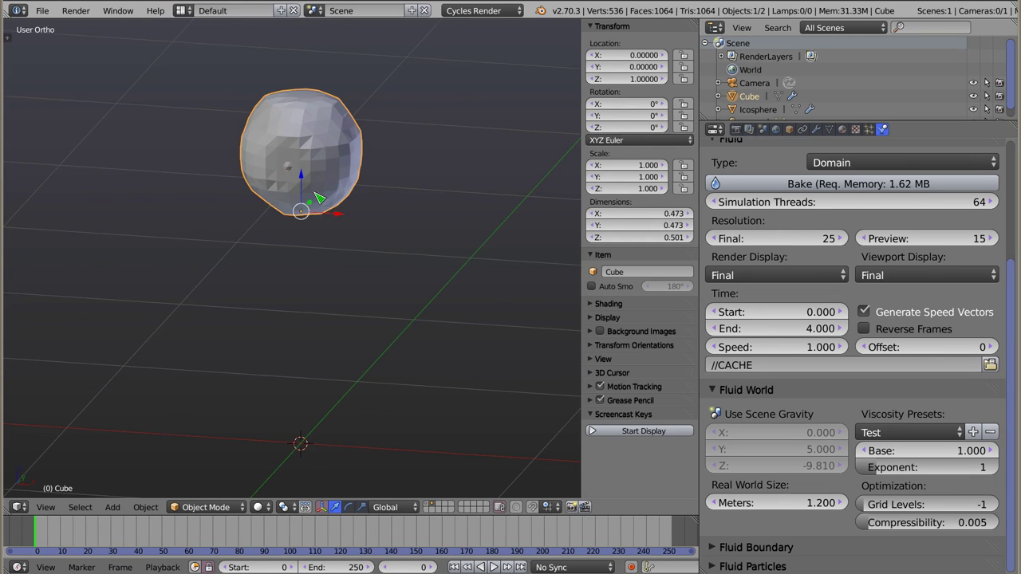
mouse_move(360, 335)
middle_mouse_down()
mouse_move(348, 358)
mouse_move(371, 268)
mouse_move(305, 251)
middle_mouse_up()
mouse_move(364, 283)
middle_mouse_down()
mouse_move(315, 228)
mouse_move(299, 319)
mouse_move(283, 330)
mouse_move(307, 373)
mouse_move(311, 351)
middle_mouse_up()
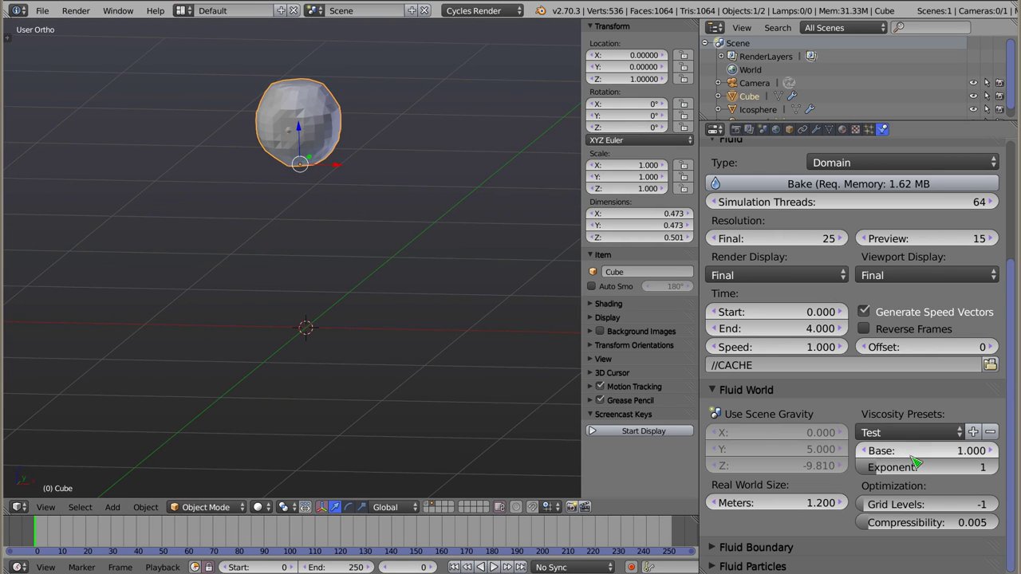
Bake with the Oil viscosity preset, play the animation, and rewind to frame 0.
left_click(905, 432)
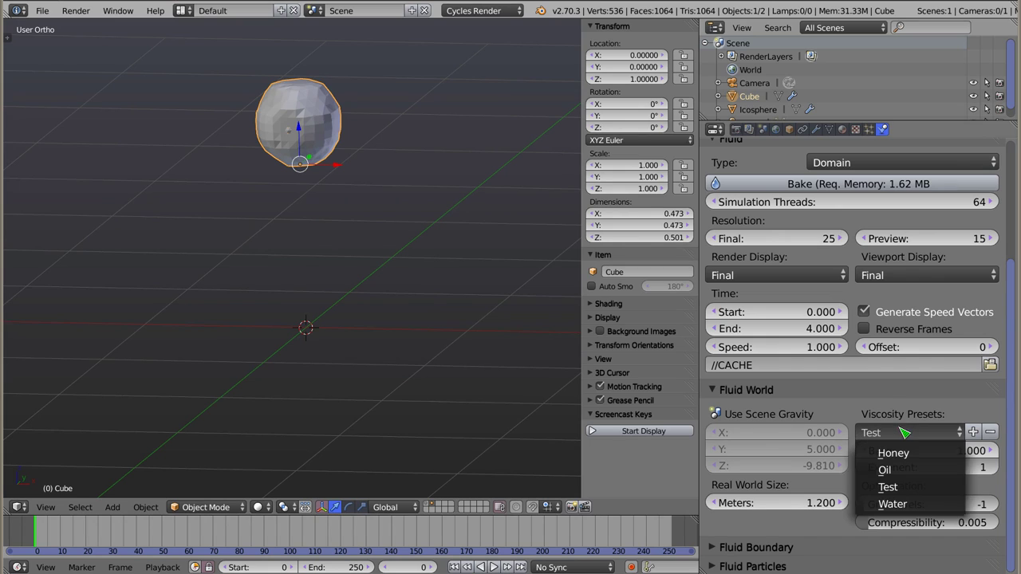
left_click(896, 467)
left_click(808, 184)
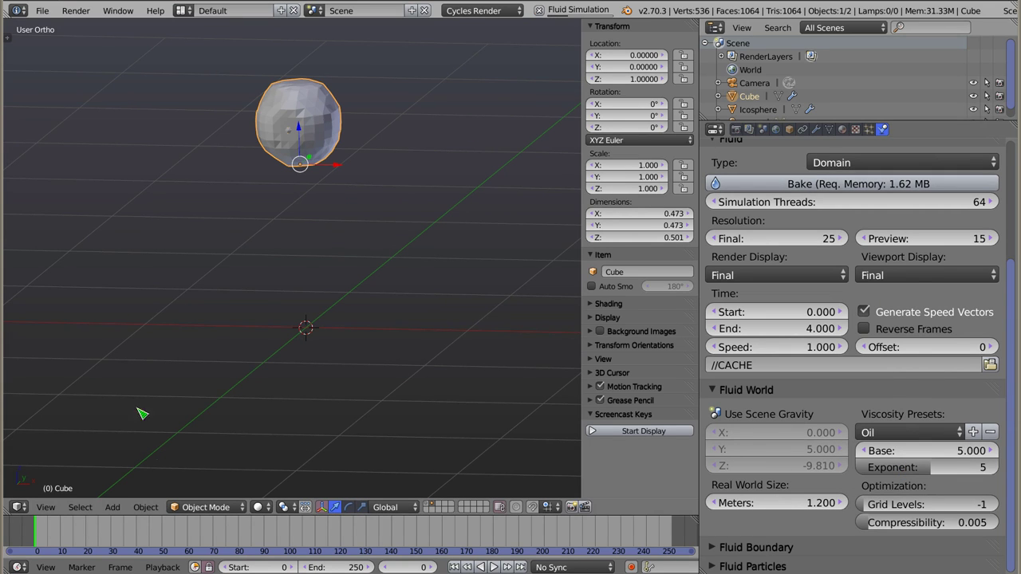
key("alt+a")
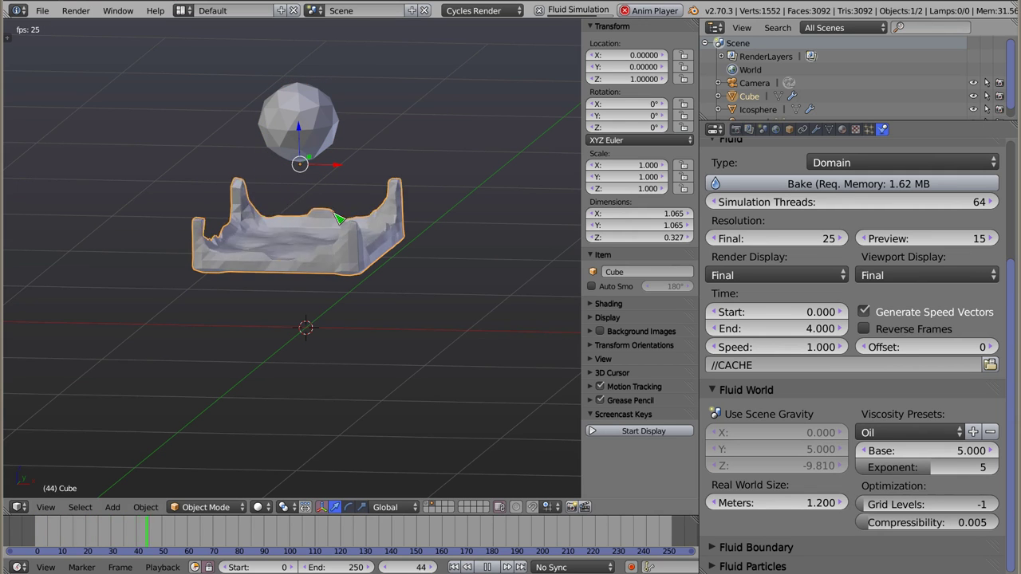
key("Escape")
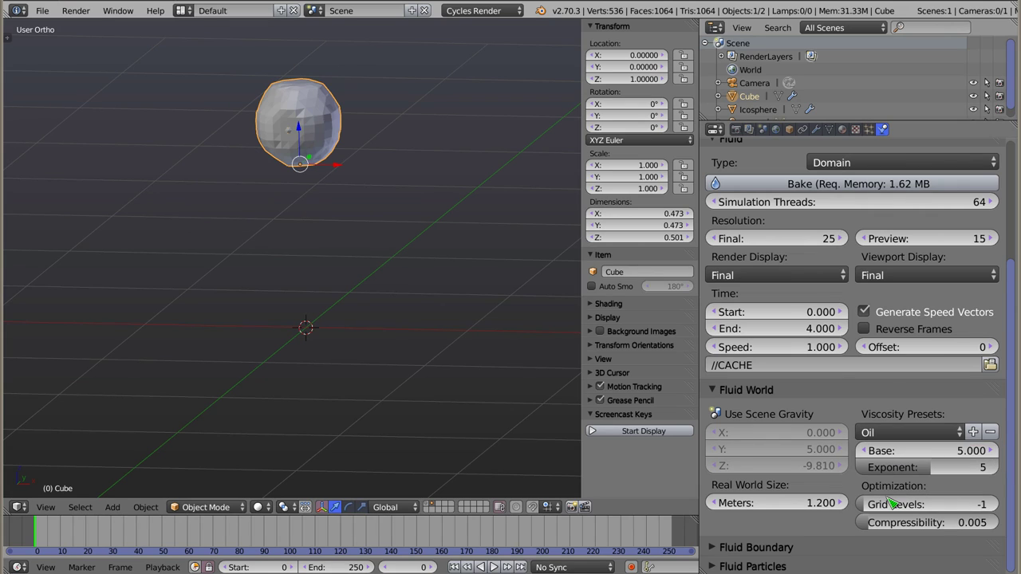
mouse_move(926, 522)
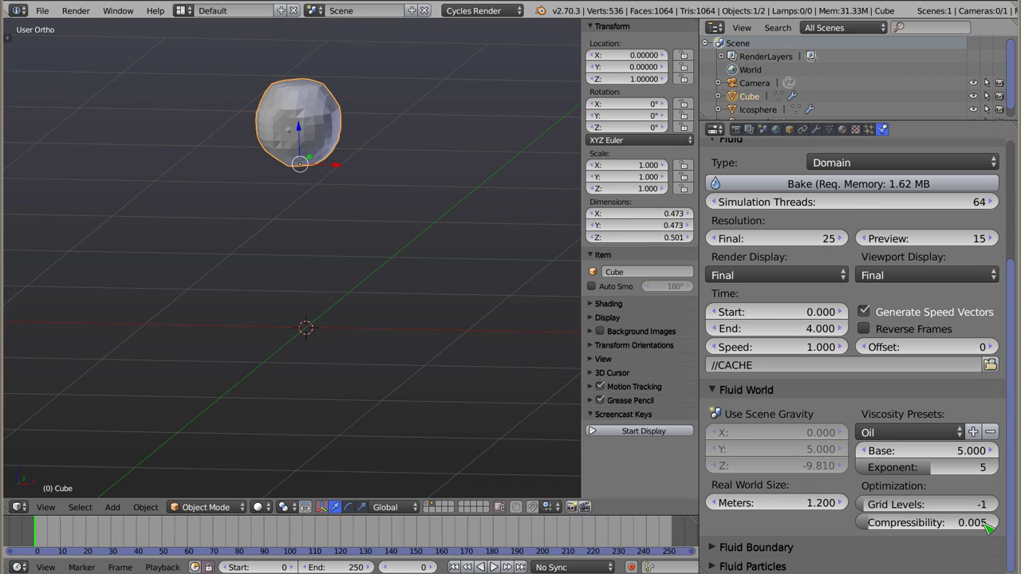
Raise compressibility to 0.086, switch back to Water viscosity, re-bake and play it.
left_click_drag(987, 526, 1002, 527)
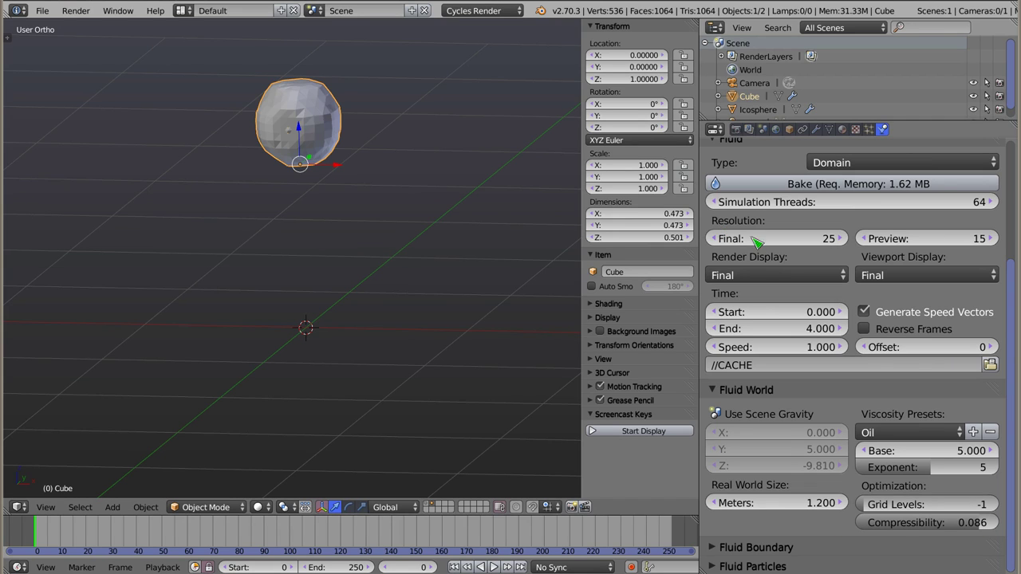
left_click(910, 432)
left_click(895, 504)
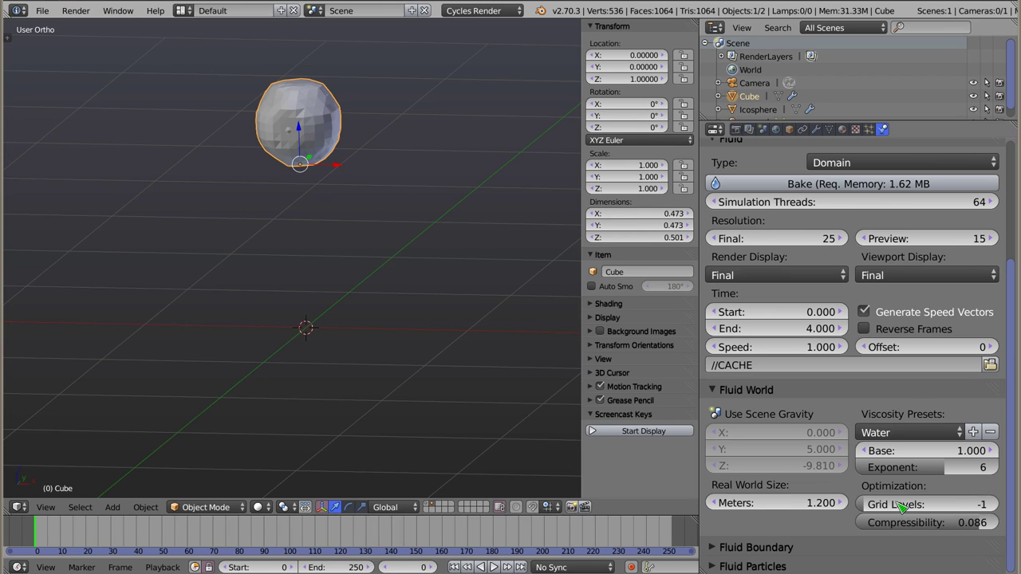
left_click(845, 184)
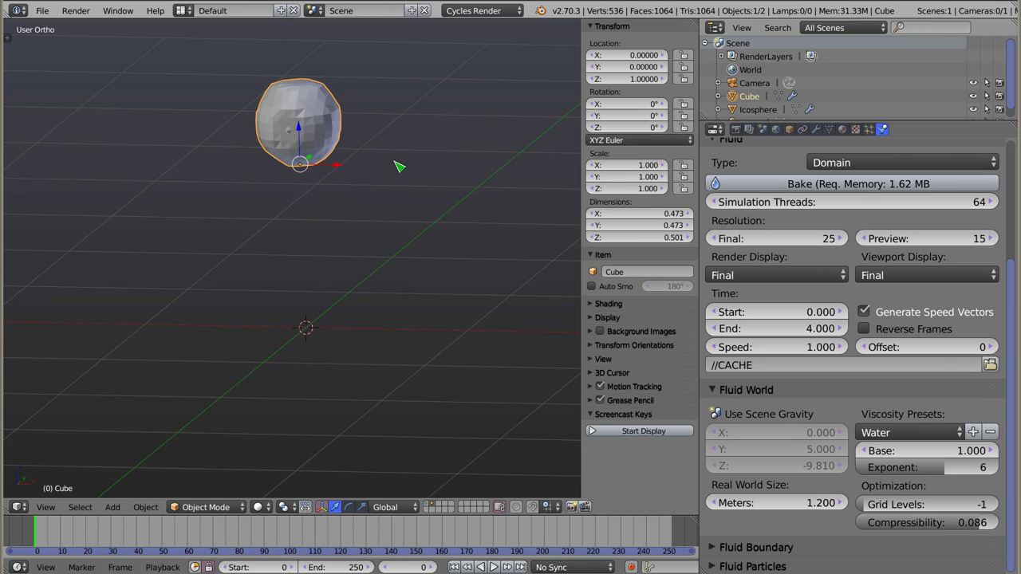
mouse_move(926, 504)
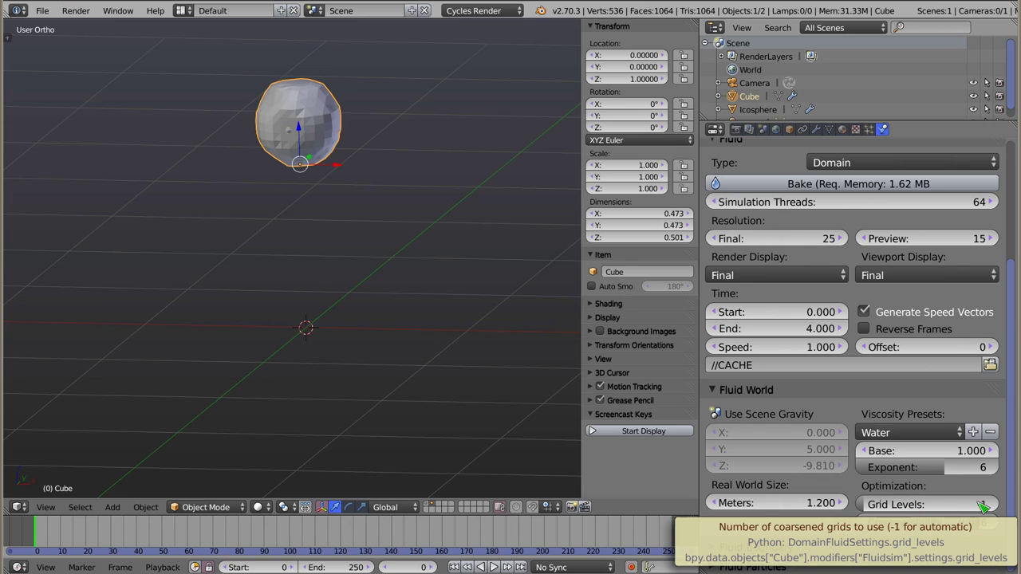
key("alt+a")
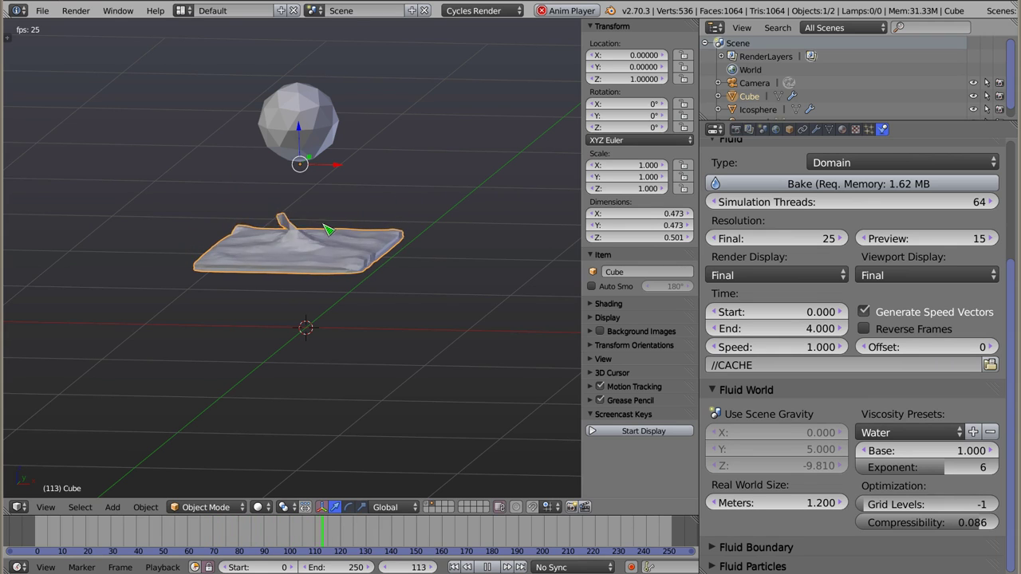
Raise Grid Levels, re-bake and preview the fluid, then set compressibility to 0.001.
key("Escape")
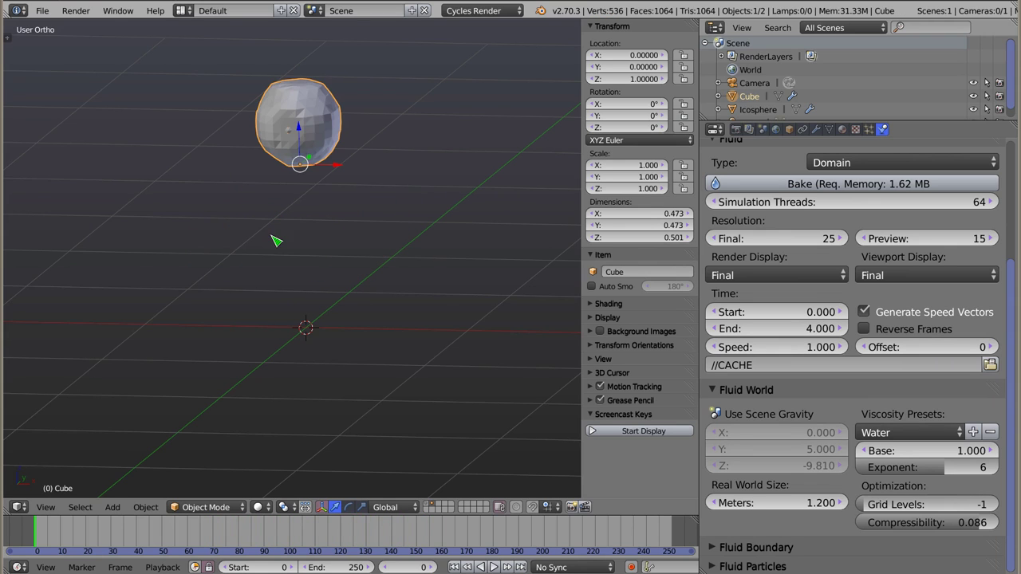
left_click_drag(925, 504, 949, 504)
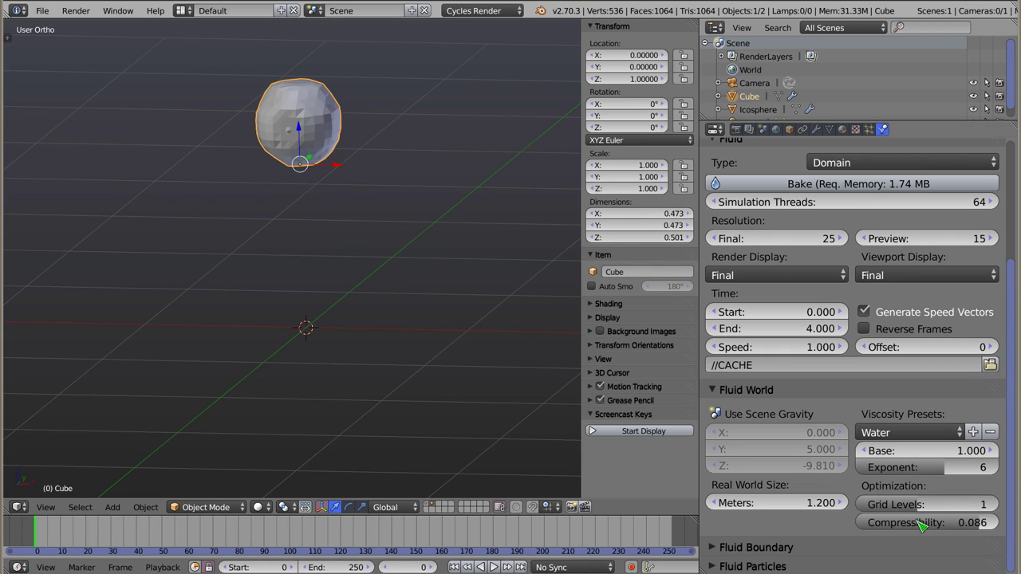
left_click(776, 185)
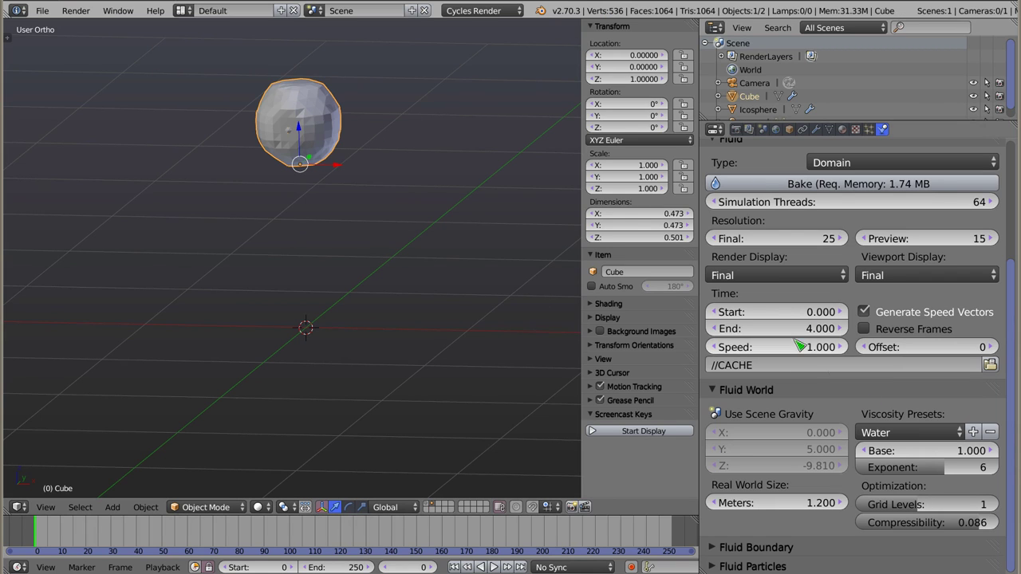
key("alt+a")
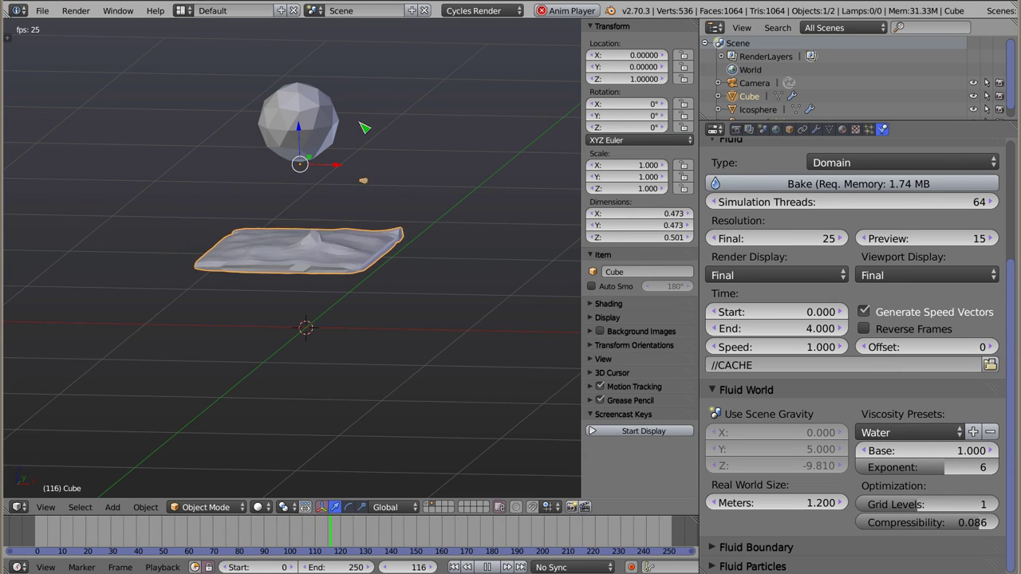
key("Escape")
mouse_move(986, 527)
left_mouse_down()
mouse_move(865, 522)
mouse_move(973, 504)
mouse_move(1007, 511)
left_mouse_up()
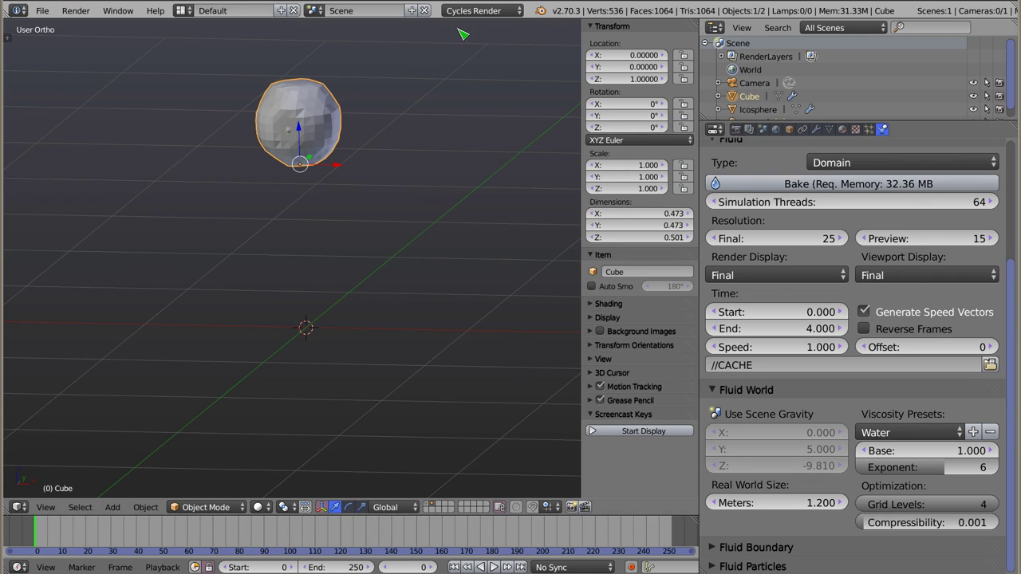
Re-bake and play in wireframe until the fluid settles flat at frame 82, then return to solid.
left_click(762, 185)
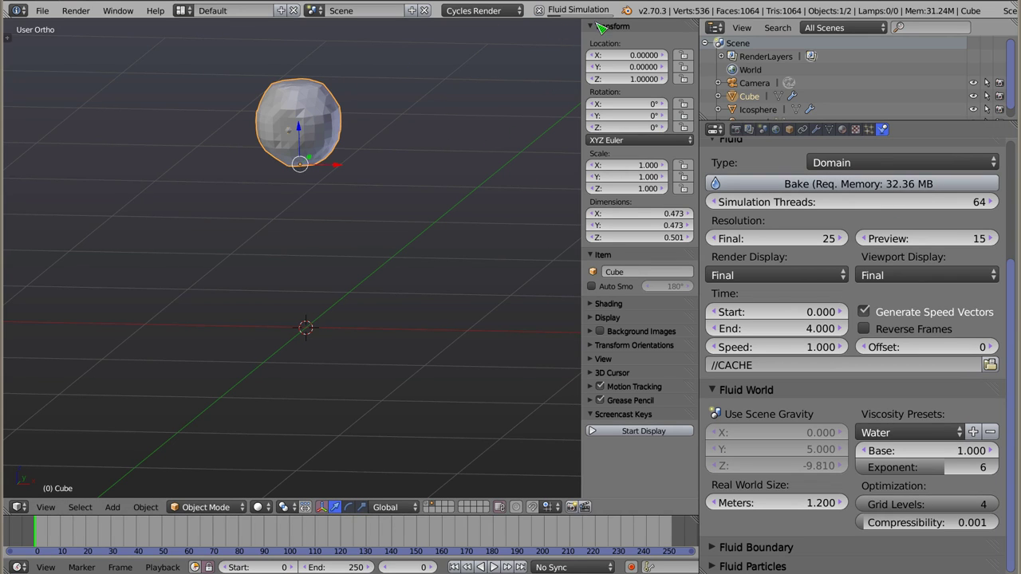
key("z")
scroll(297, 116, "up", 3)
scroll(297, 117, "up", 2)
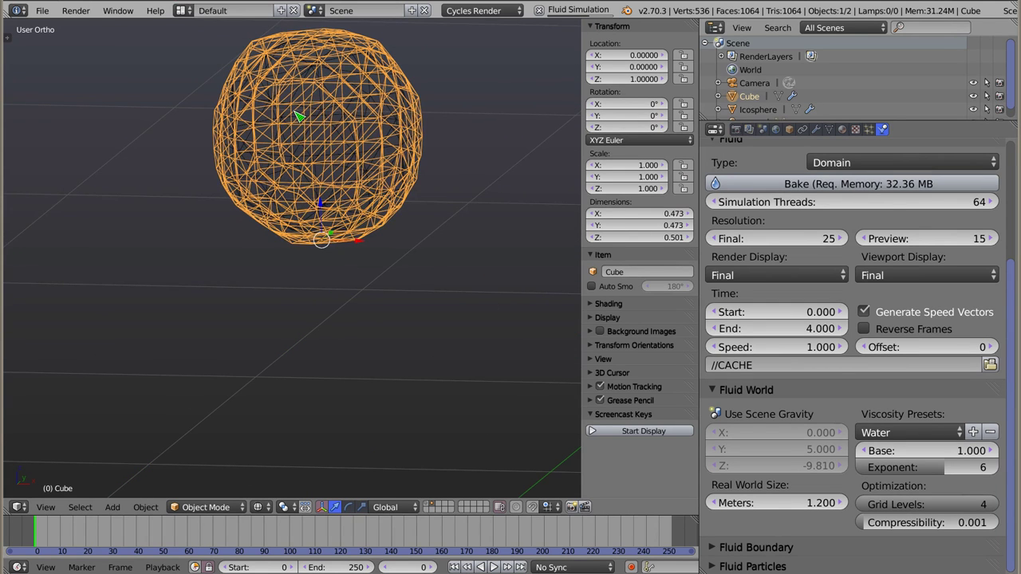
scroll(297, 116, "down", 3)
scroll(298, 117, "down", 3)
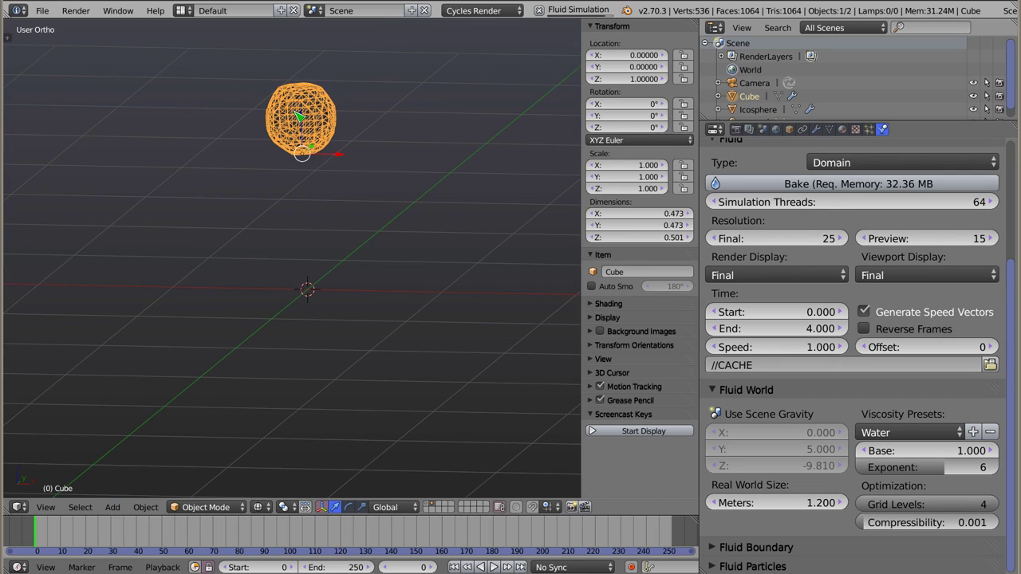
key("alt+a")
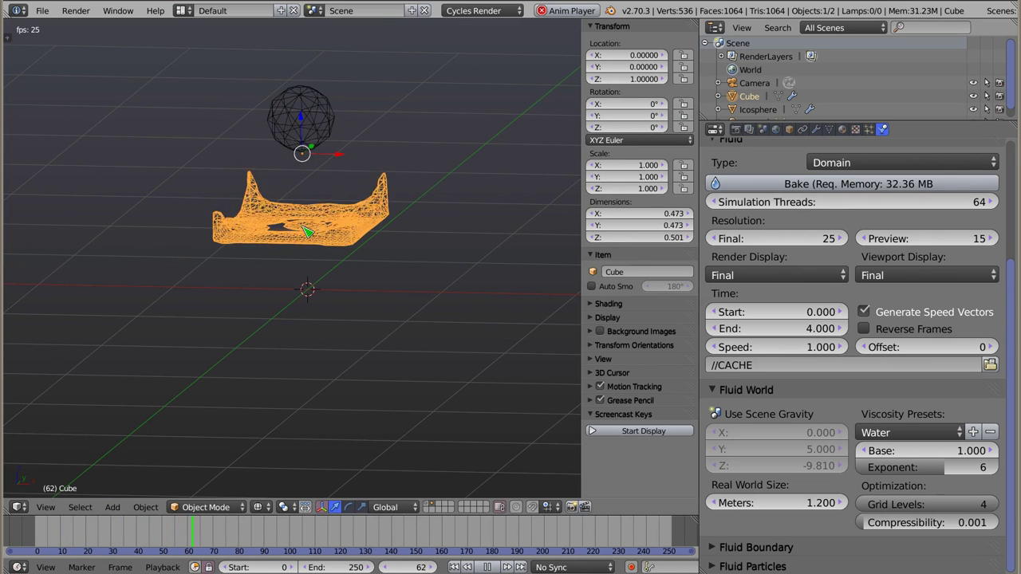
key("alt+a")
key("z")
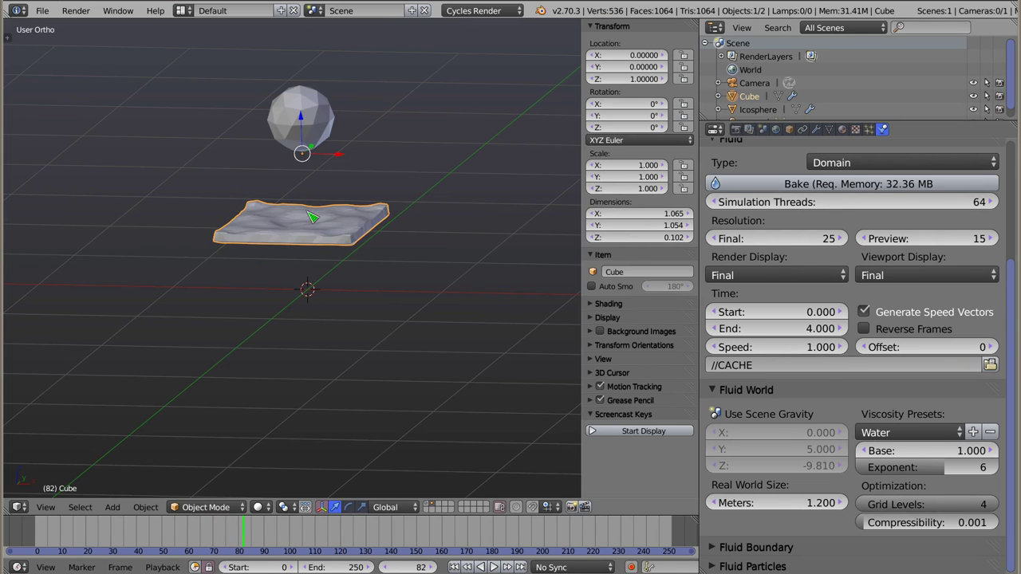
Collapse Fluid World and Fluid panels, expand Fluid Boundary, then re-expand the Fluid panel.
left_click(714, 393)
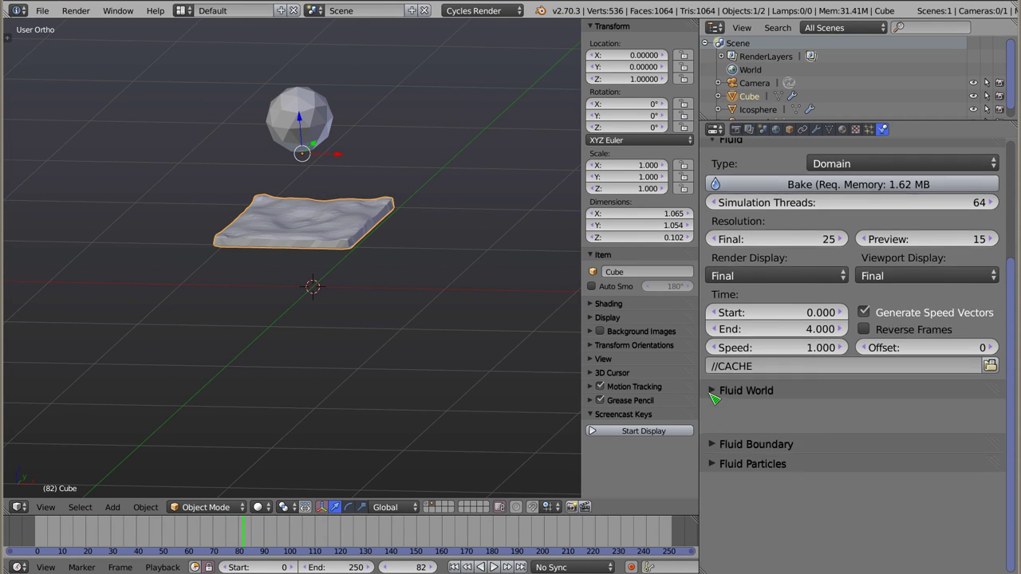
left_click(713, 150)
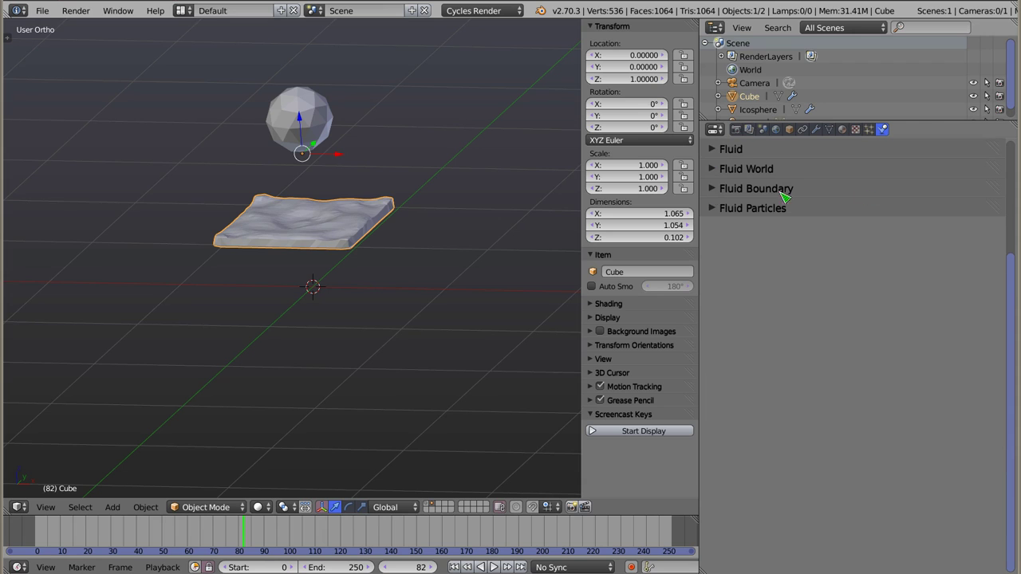
left_click(717, 190)
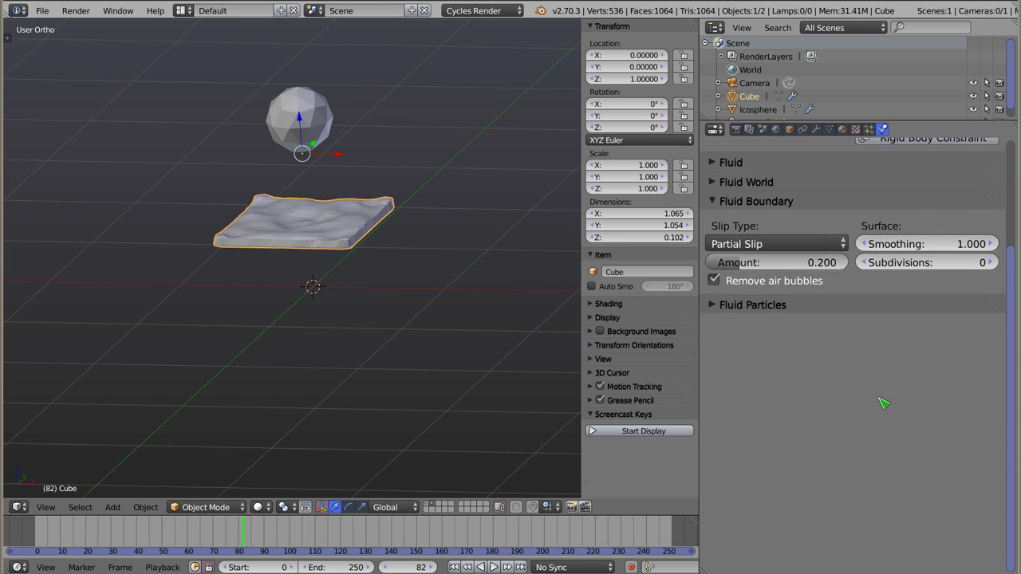
scroll(941, 359, "up", 3)
scroll(941, 355, "up", 1)
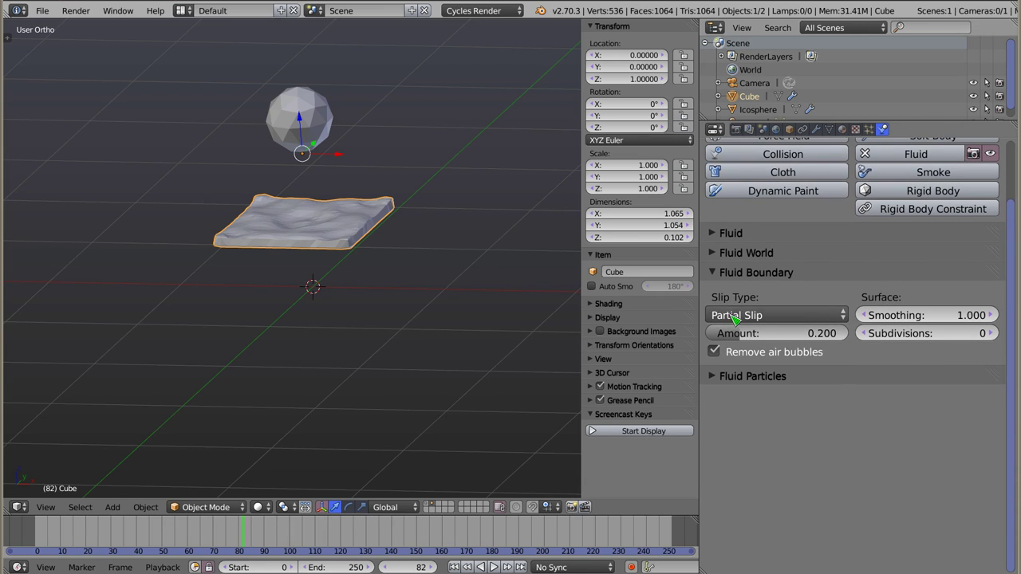
scroll(839, 372, "up", 1)
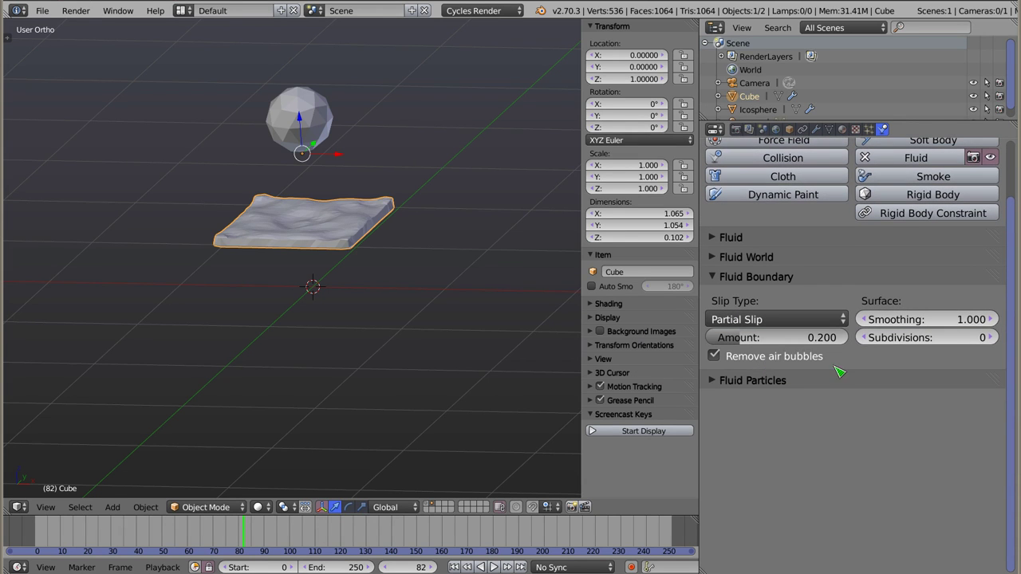
scroll(839, 368, "up", 1)
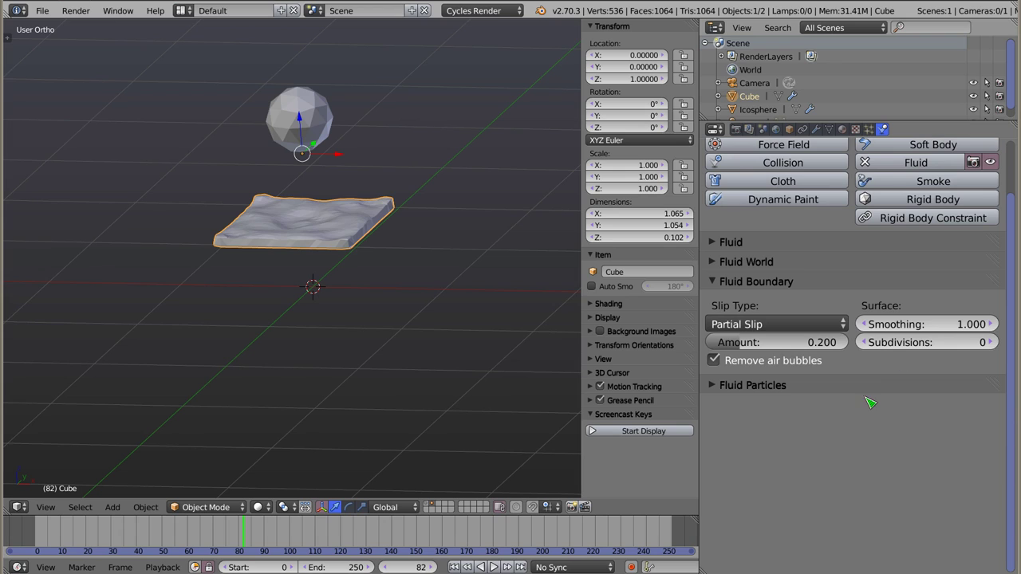
scroll(843, 377, "up", 1)
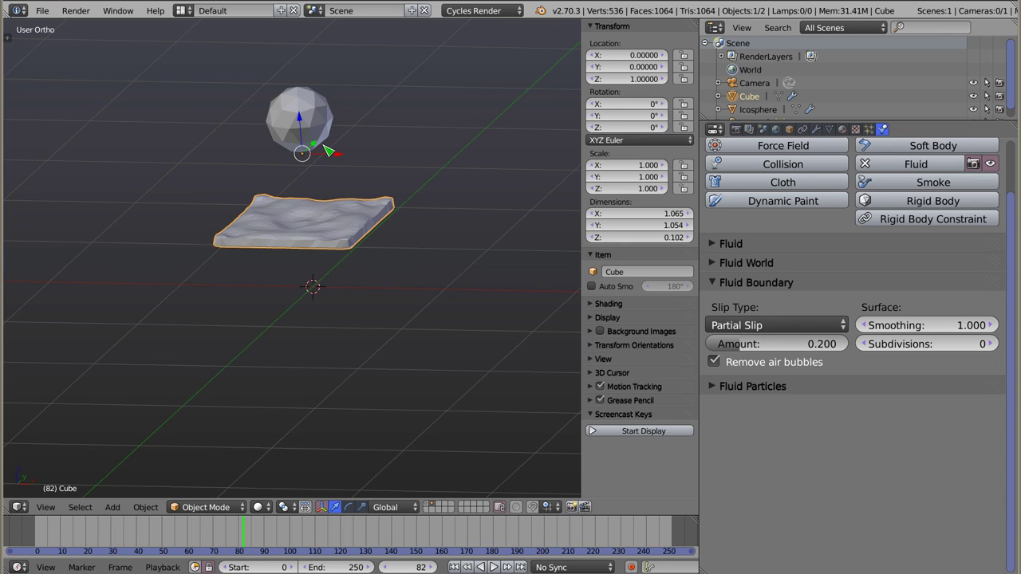
scroll(851, 192, "up", 3)
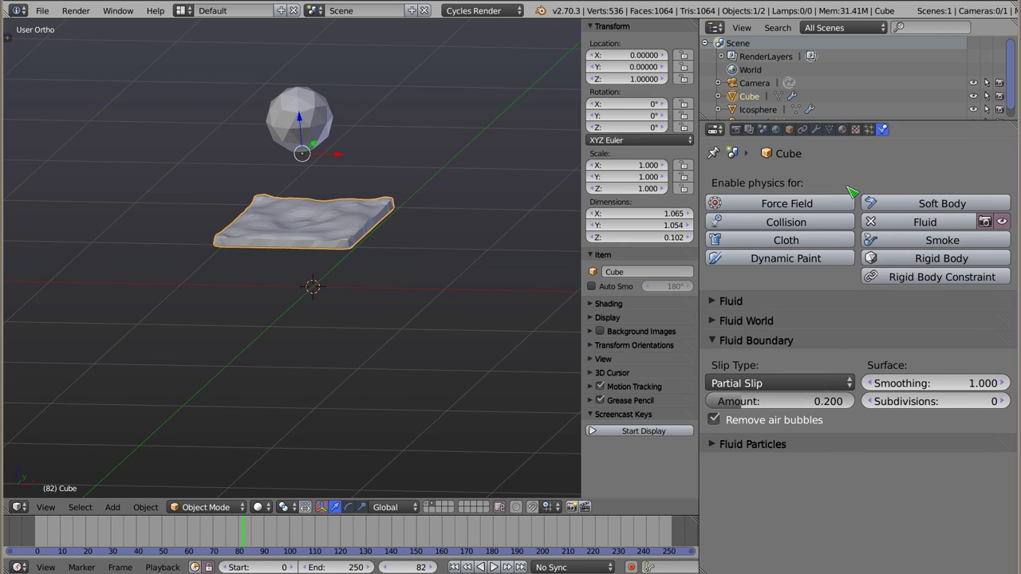
left_click(730, 301)
scroll(798, 449, "down", 3)
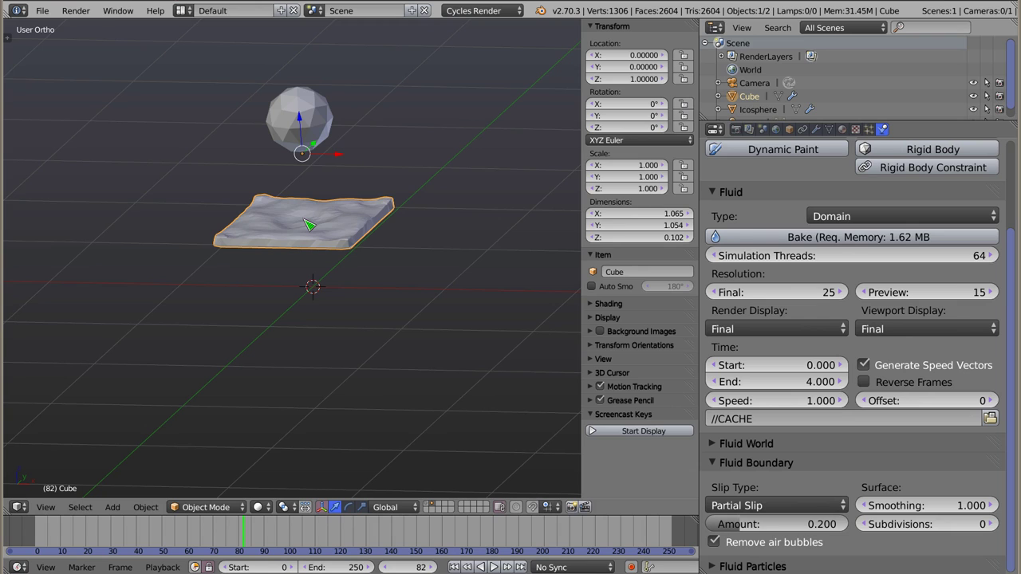
Try the No Slip and Free Slip boundary types, then choose Partial Slip.
left_click(796, 507)
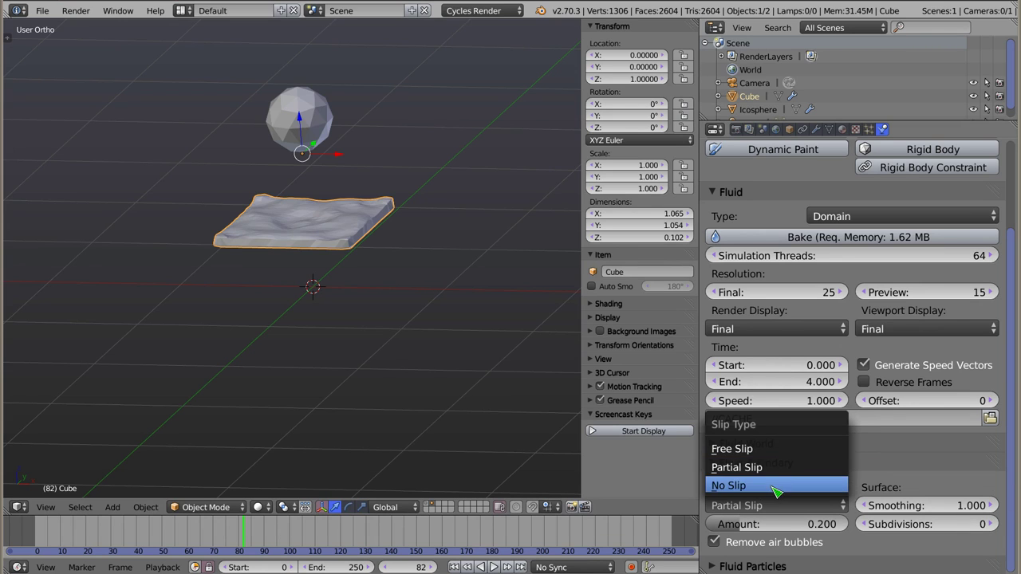
left_click(765, 486)
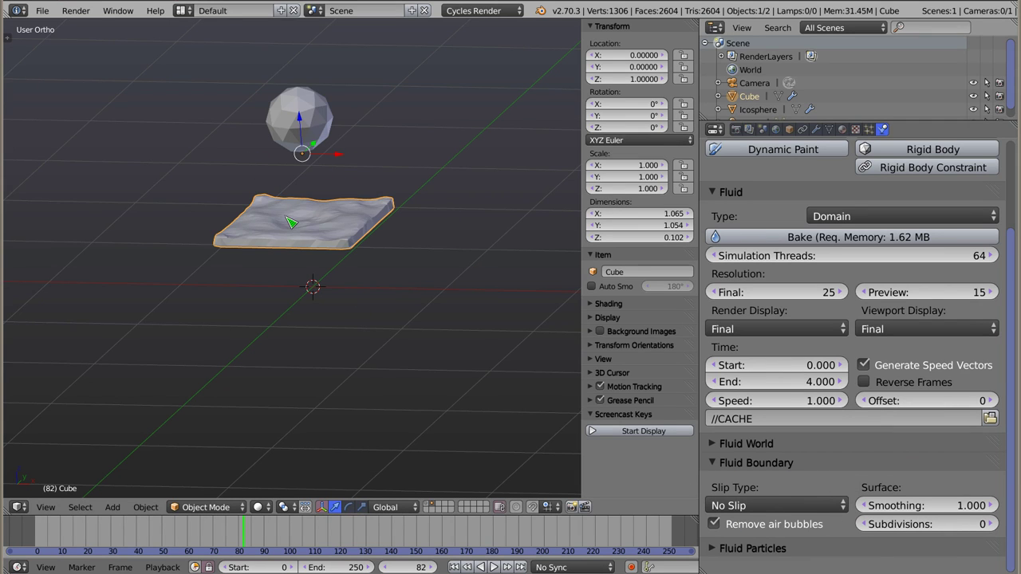
left_click(778, 506)
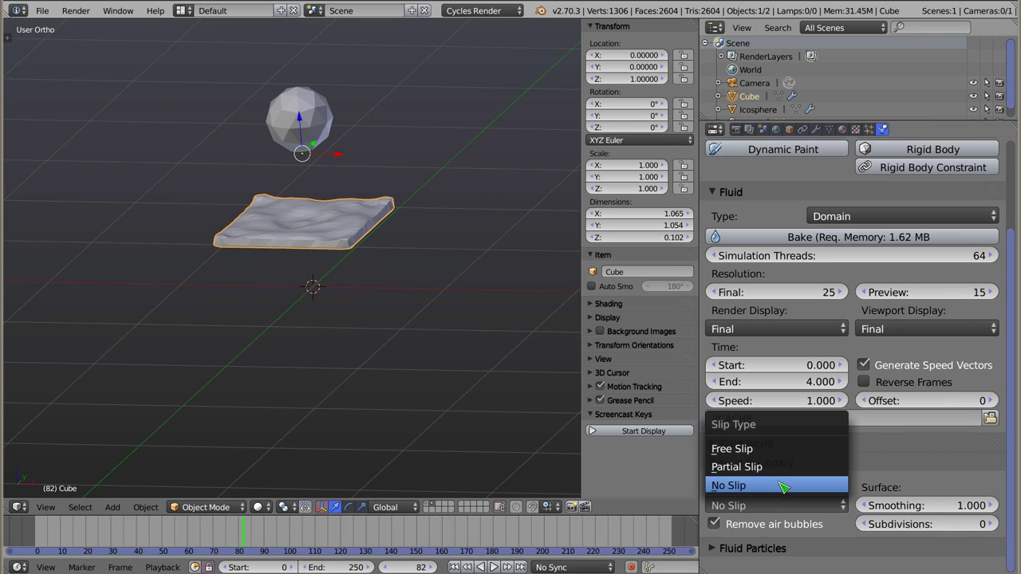
left_click(785, 451)
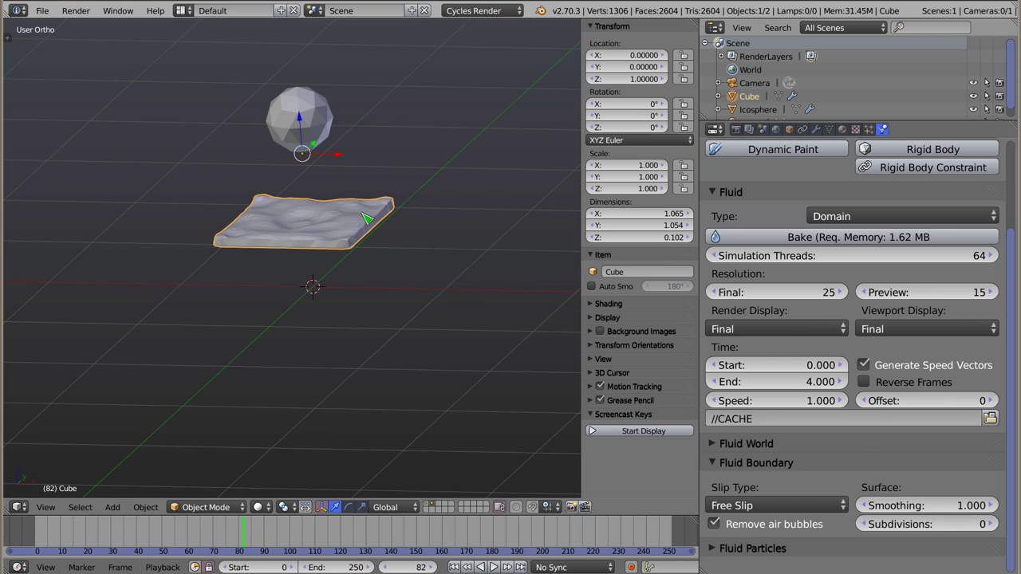
left_click(781, 507)
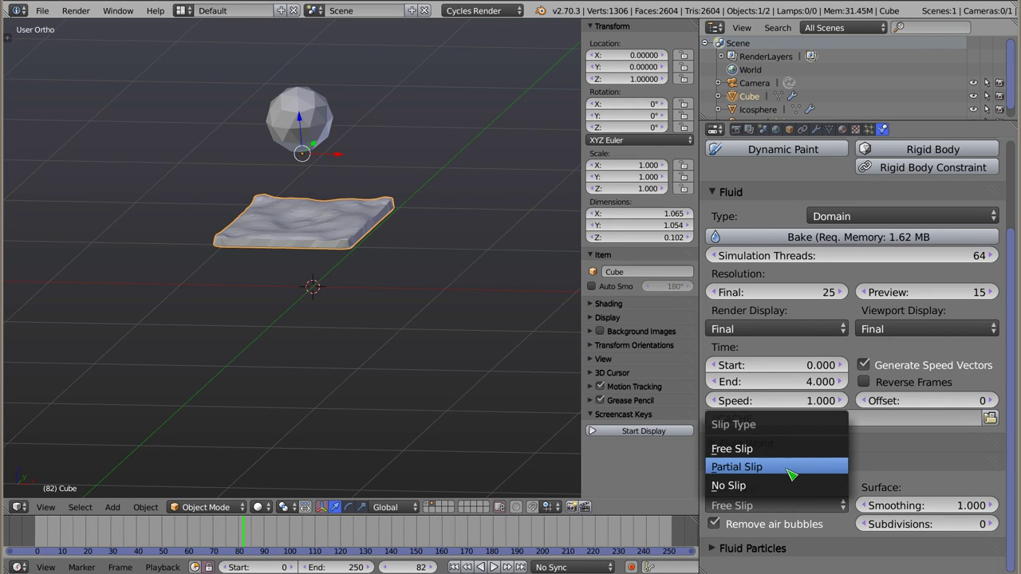
left_click(793, 471)
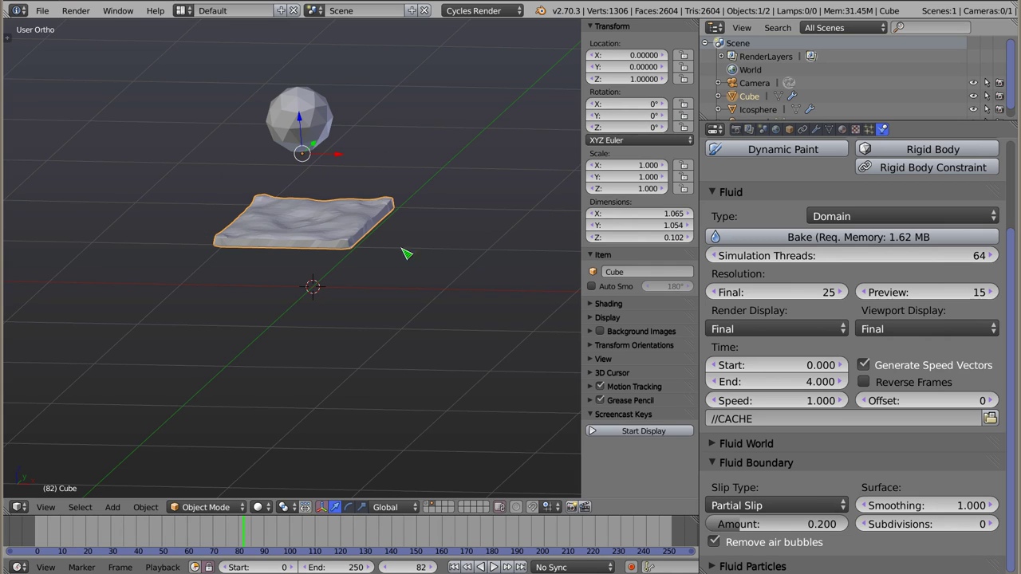
Set the Partial Slip Amount to 0, then to 1.0.
left_click(742, 524)
type("0")
key("Return")
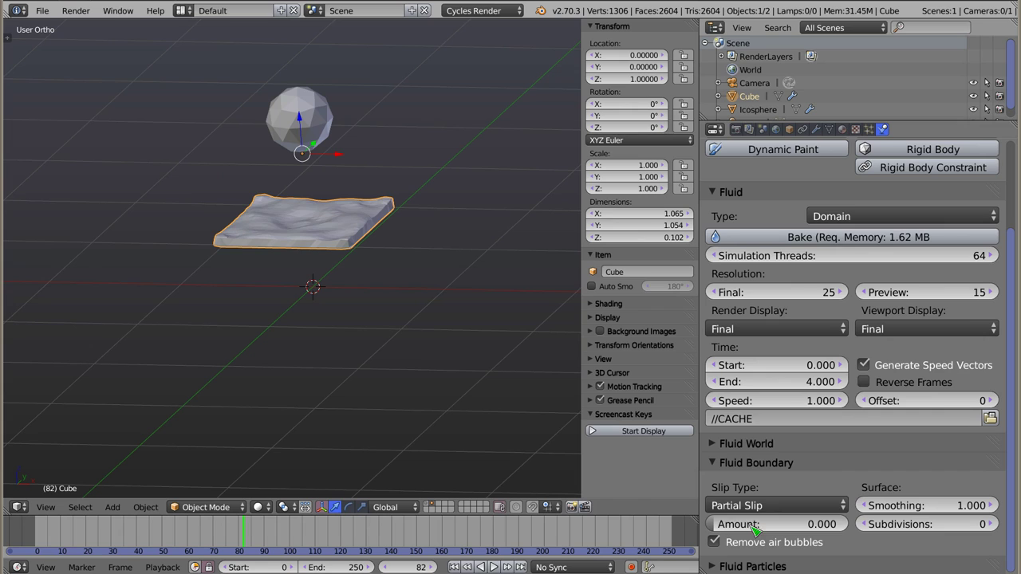
left_click(754, 506)
left_click(753, 524)
type("1")
key("Return")
Briefly switch to No Slip, return to Partial Slip, and re-bake the simulation.
left_click(798, 505)
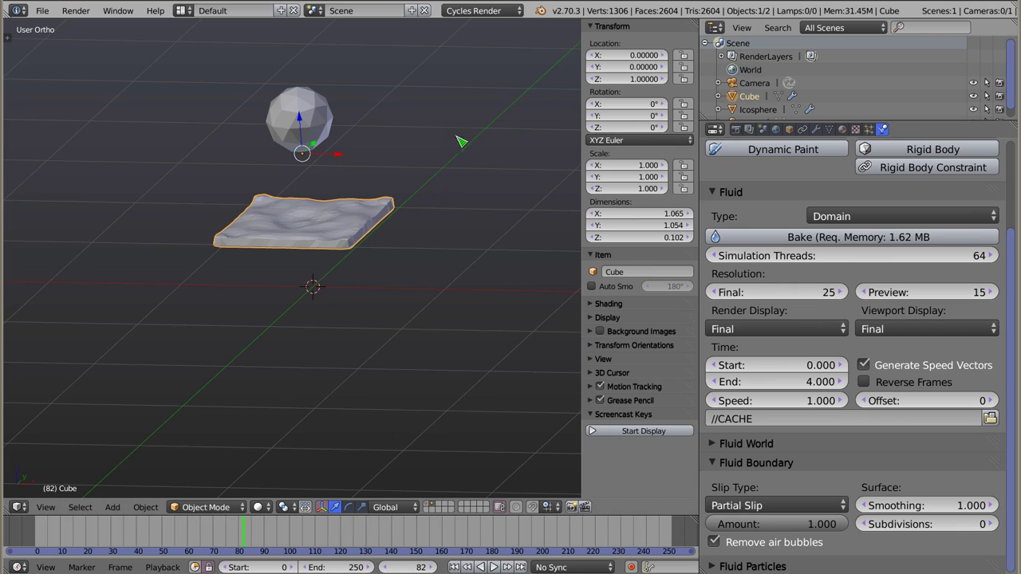
left_click(765, 507)
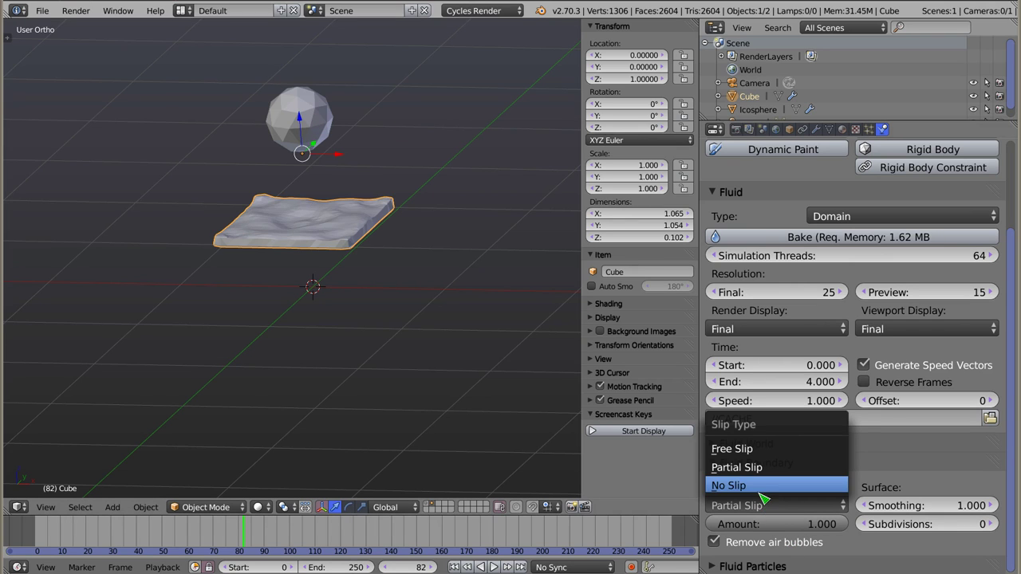
left_click(778, 488)
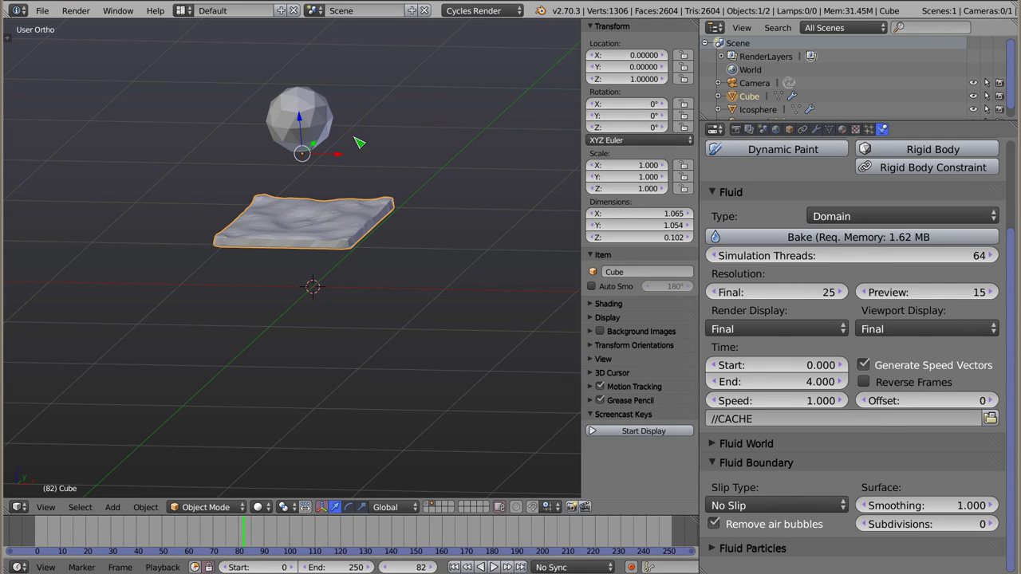
left_click(780, 509)
left_click(775, 467)
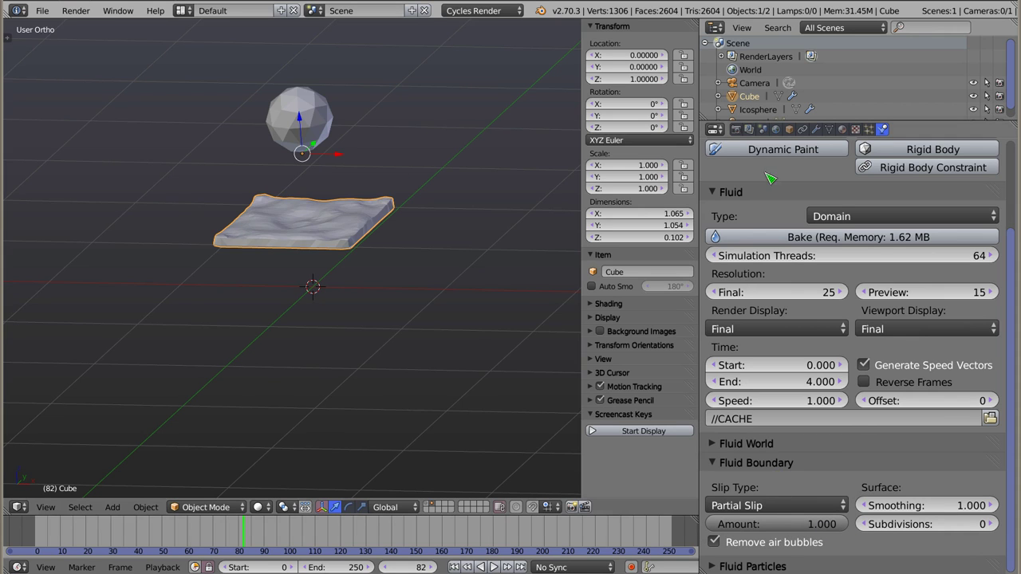
left_click(772, 237)
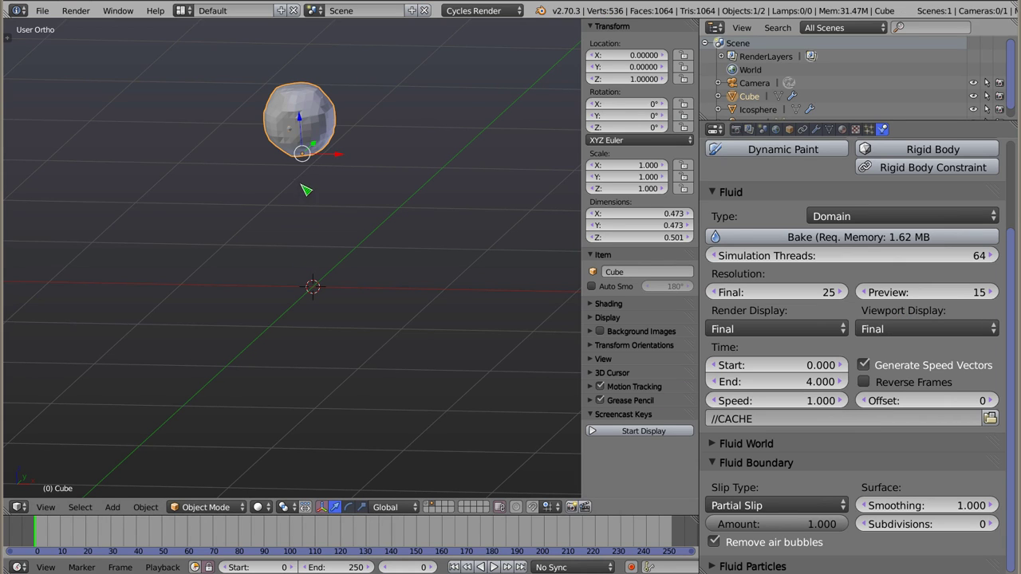
Play back the baked fluid animation, then drag the partial slip Amount down to 0.000.
key("alt+a")
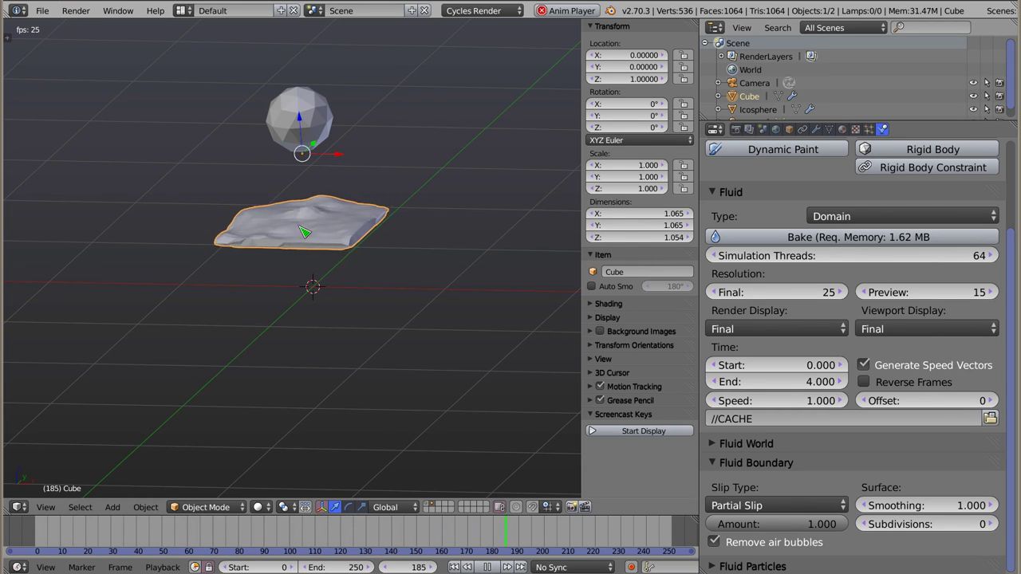
key("Escape")
left_click_drag(785, 526, 706, 532)
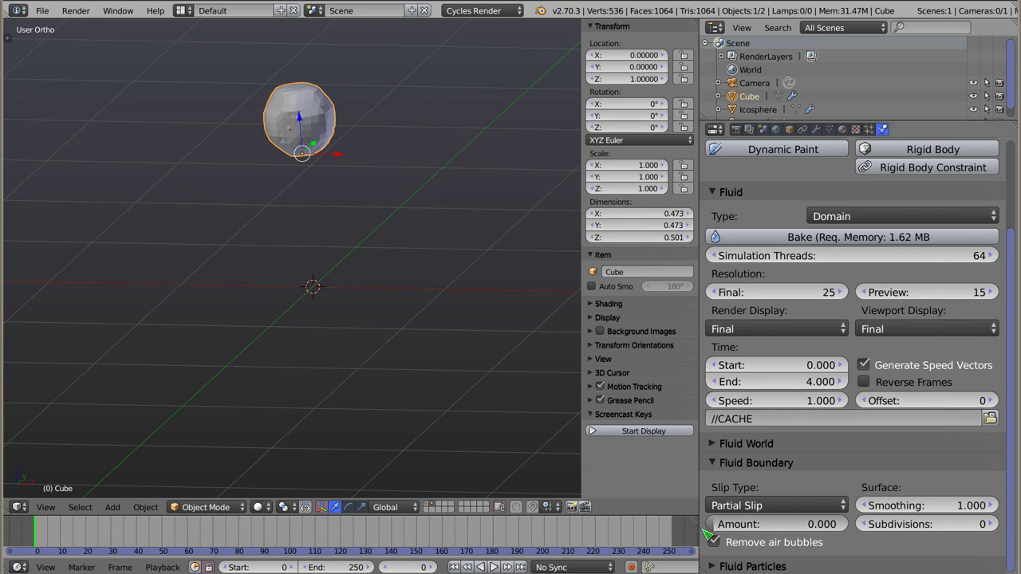
Re-bake with zero slip, play it back, and raise the Partial Slip Amount to 0.920.
left_click(801, 241)
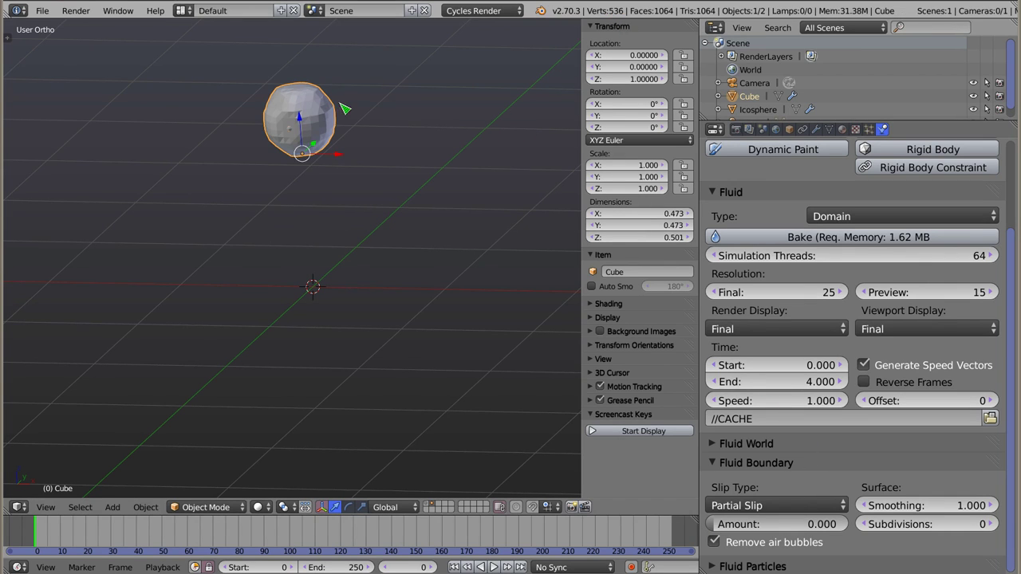
key("alt+a")
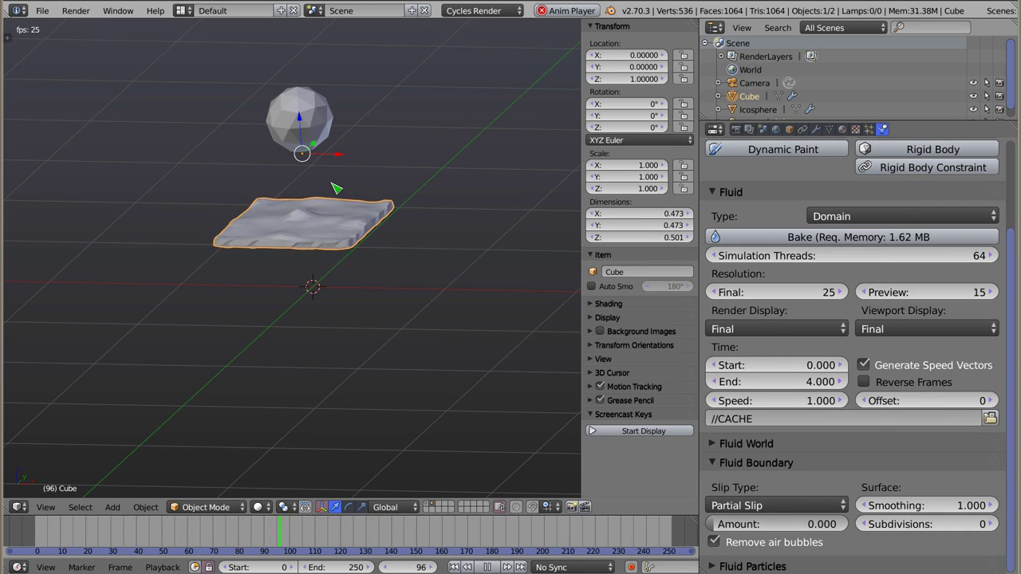
left_click(754, 506)
left_click(732, 449)
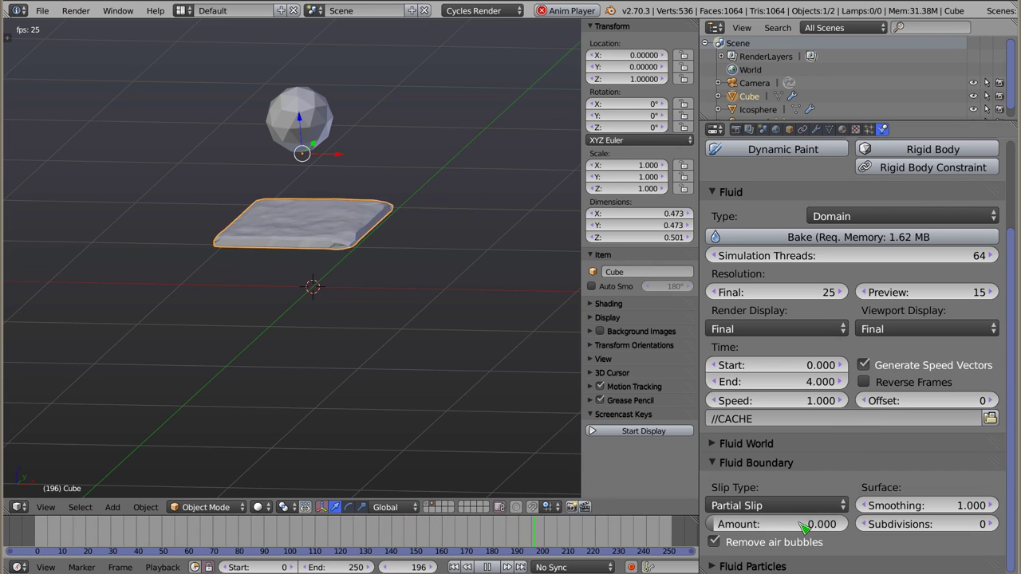
left_click_drag(854, 529, 843, 529)
type("0.920")
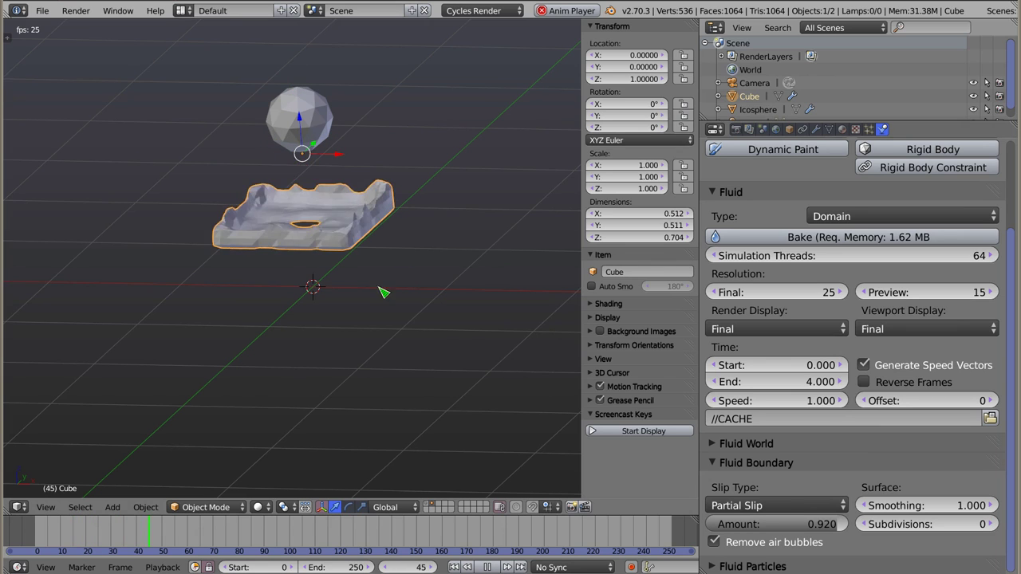
key("Escape")
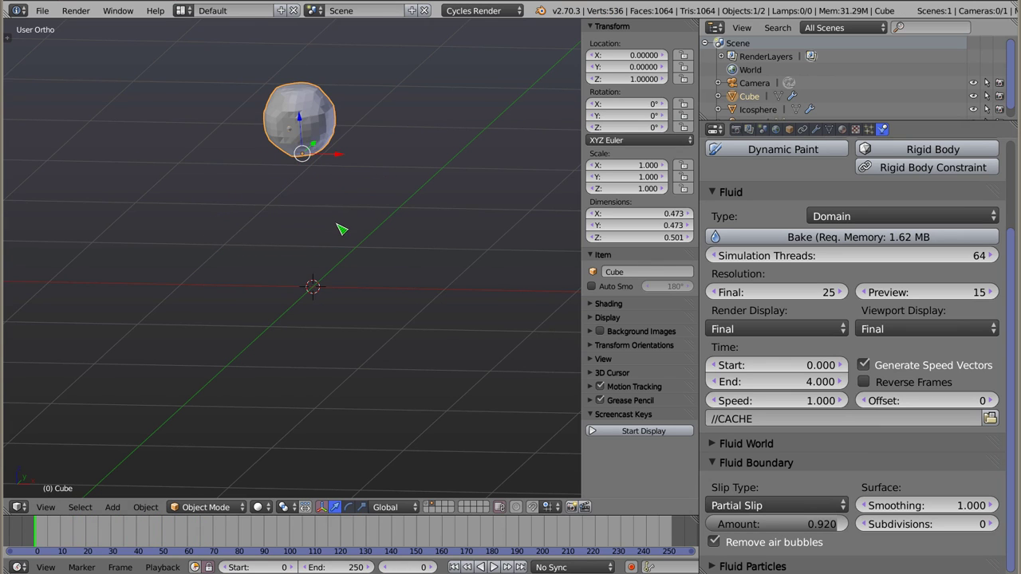
middle_click_drag(341, 230, 330, 237)
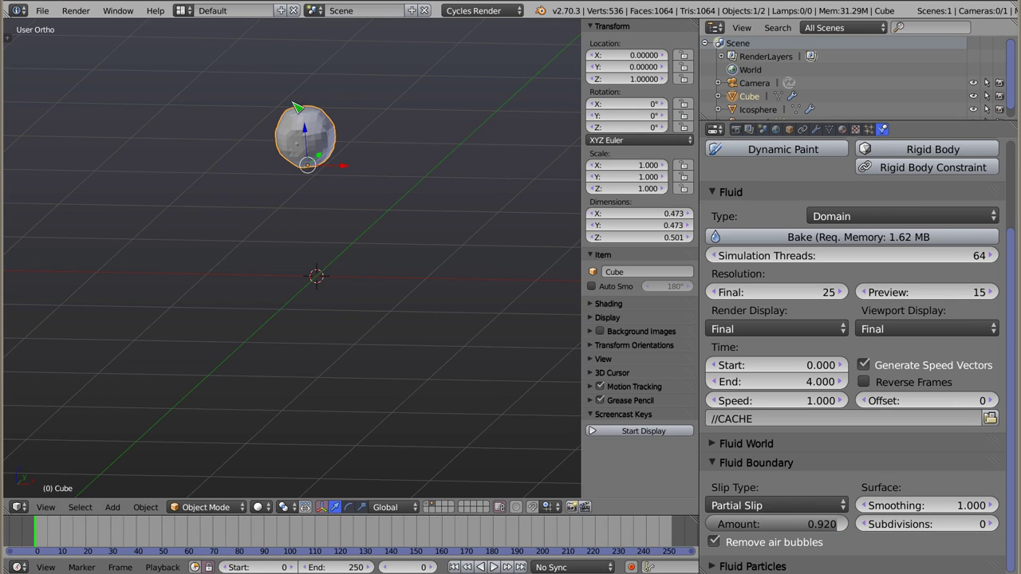
Set the fluid surface Smoothing to 5.000 and Subdivisions to 3.
left_click(926, 506)
type("5")
key("Return")
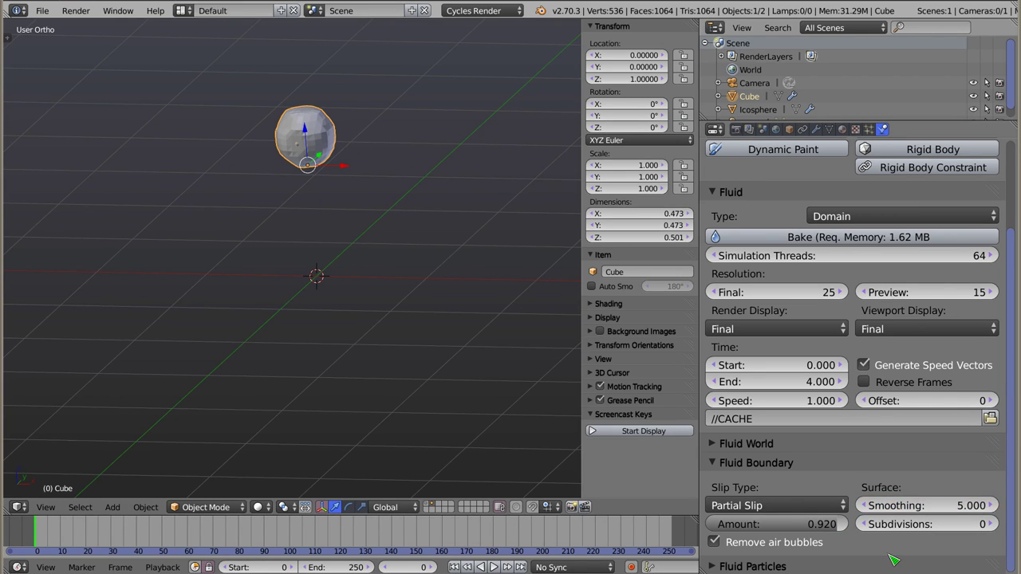
scroll(307, 142, "up", 3)
scroll(307, 142, "up", 4)
left_click(990, 524)
left_click(990, 524)
left_click(989, 524)
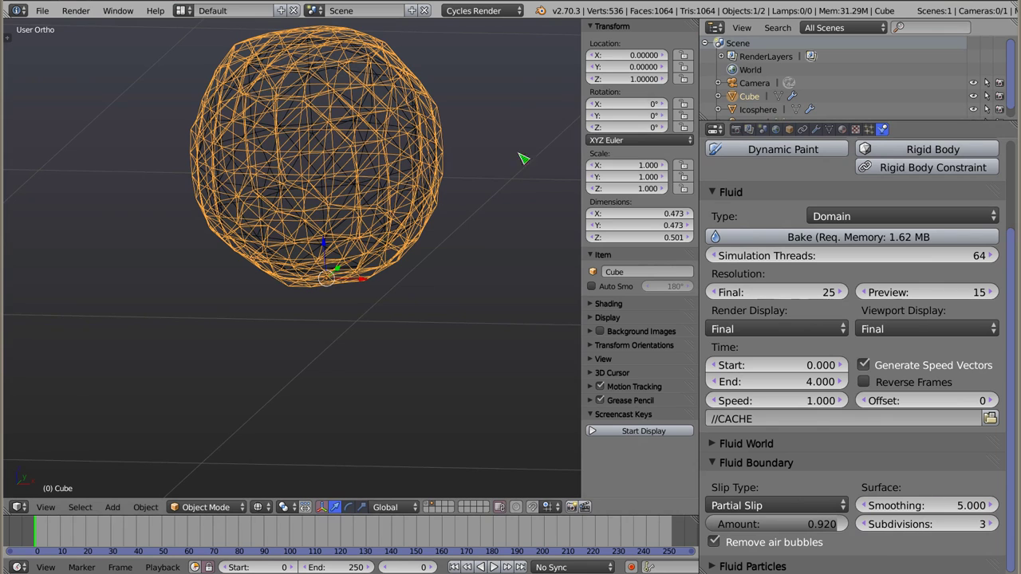
Re-bake the domain and play it back in solid and wireframe shading to inspect the smoother mesh.
left_click(767, 237)
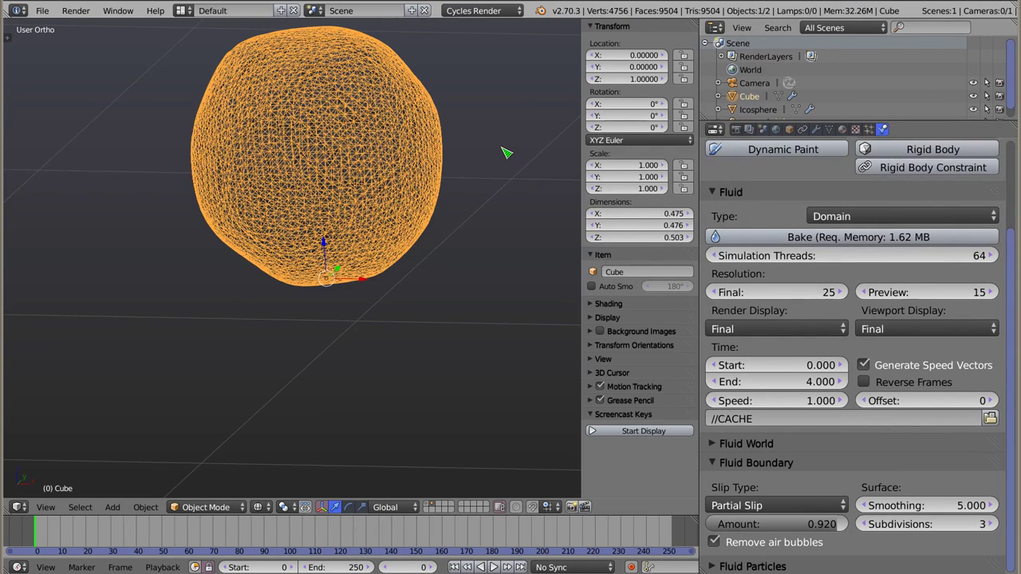
scroll(321, 264, "down", 5)
scroll(339, 155, "down", 2)
key("alt+a")
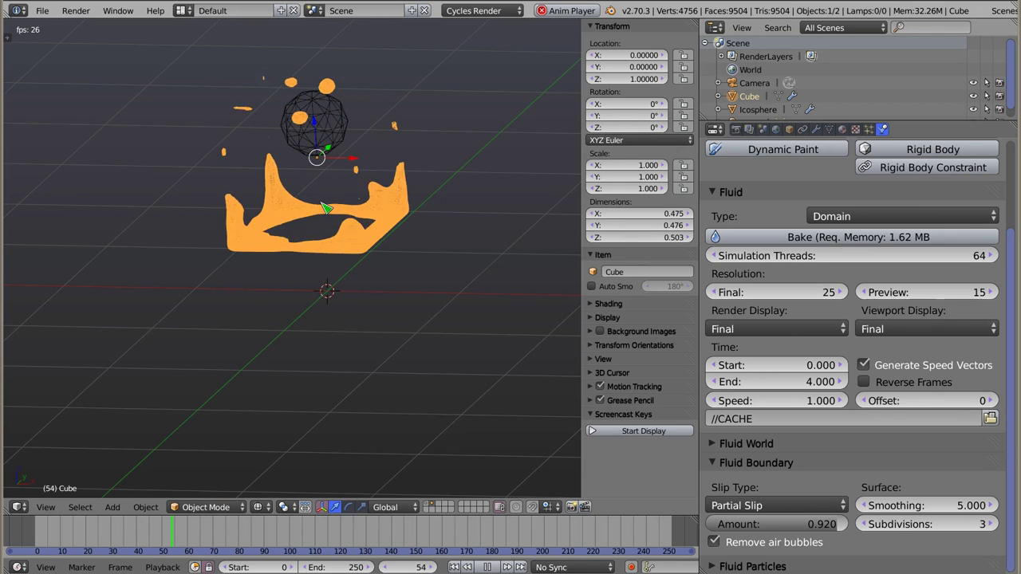
key("z")
scroll(319, 223, "up", 3)
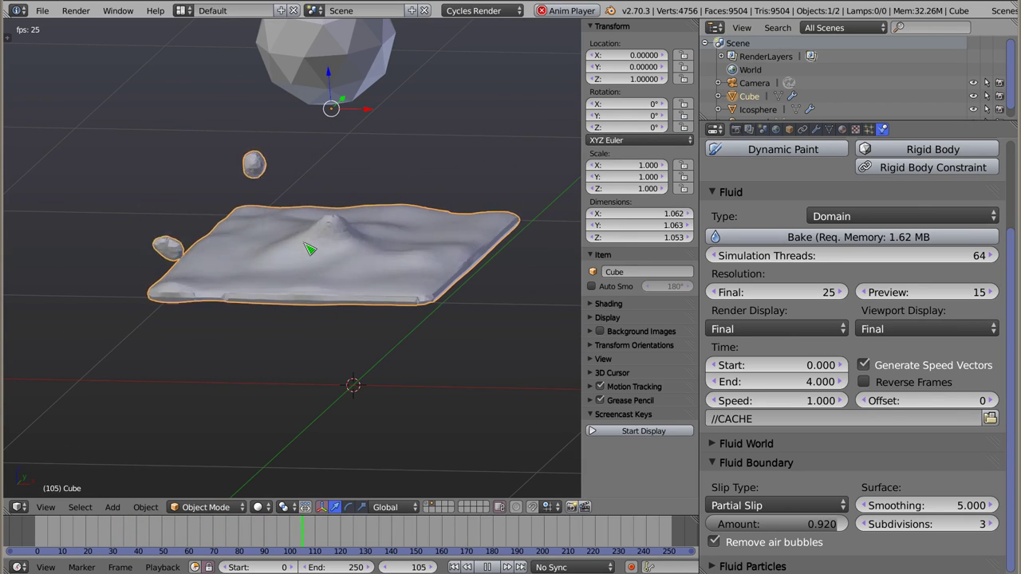
key("shift+Left")
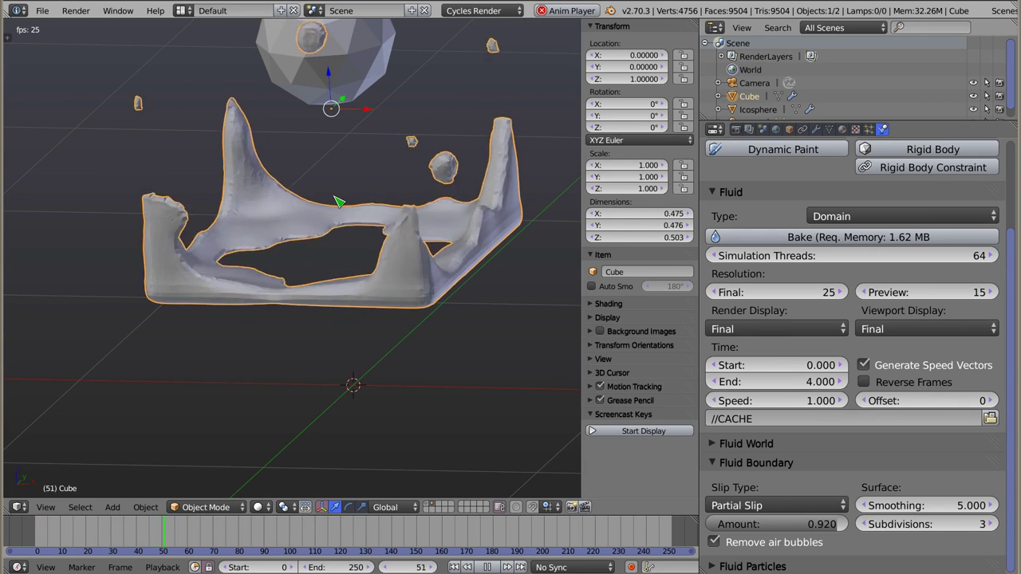
key("Escape")
key("alt+a")
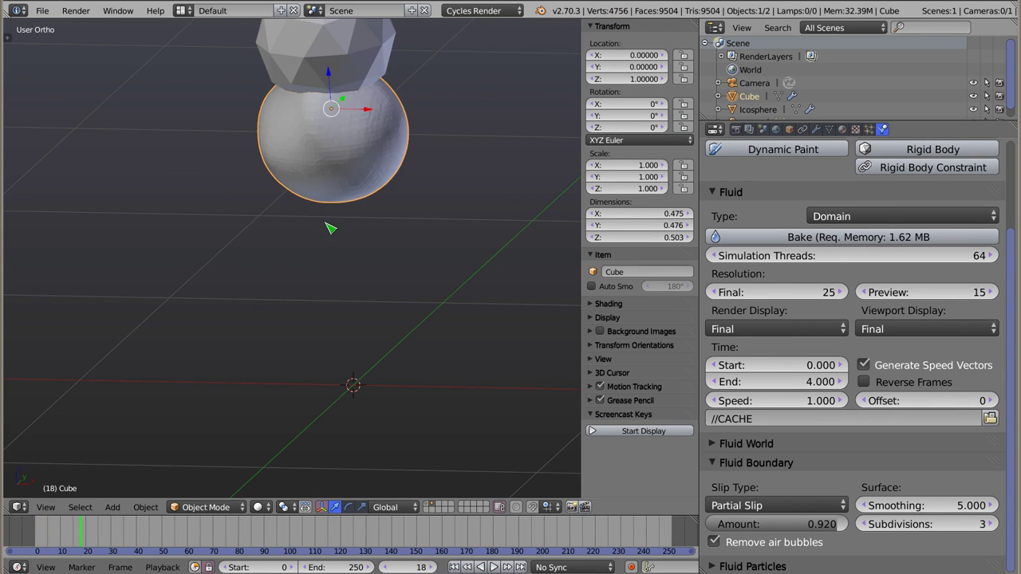
key("z")
middle_click_drag(330, 208, 335, 83)
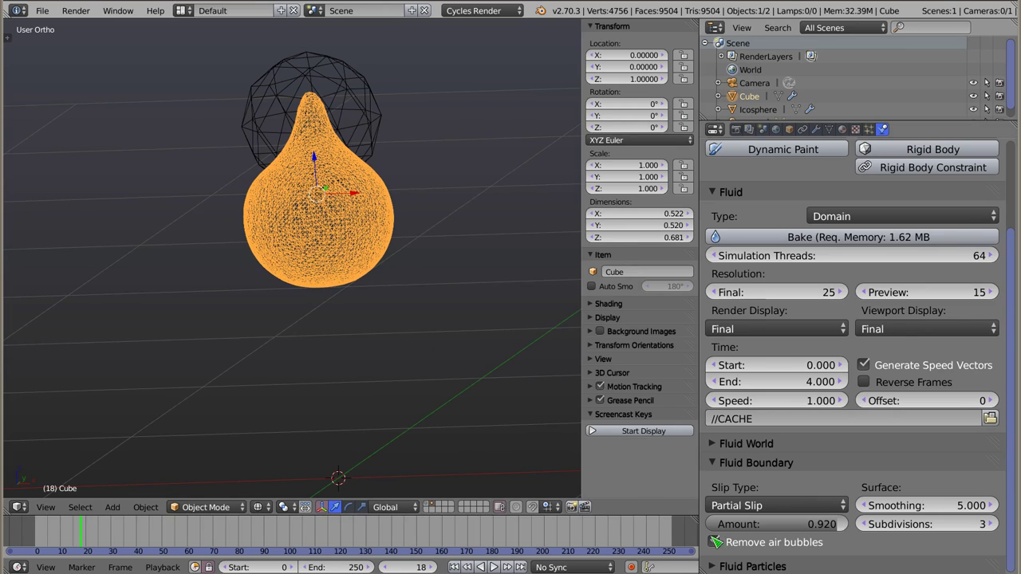
Turn off air bubble removal and inspect the playing fluid from several orbit angles.
left_click(770, 542)
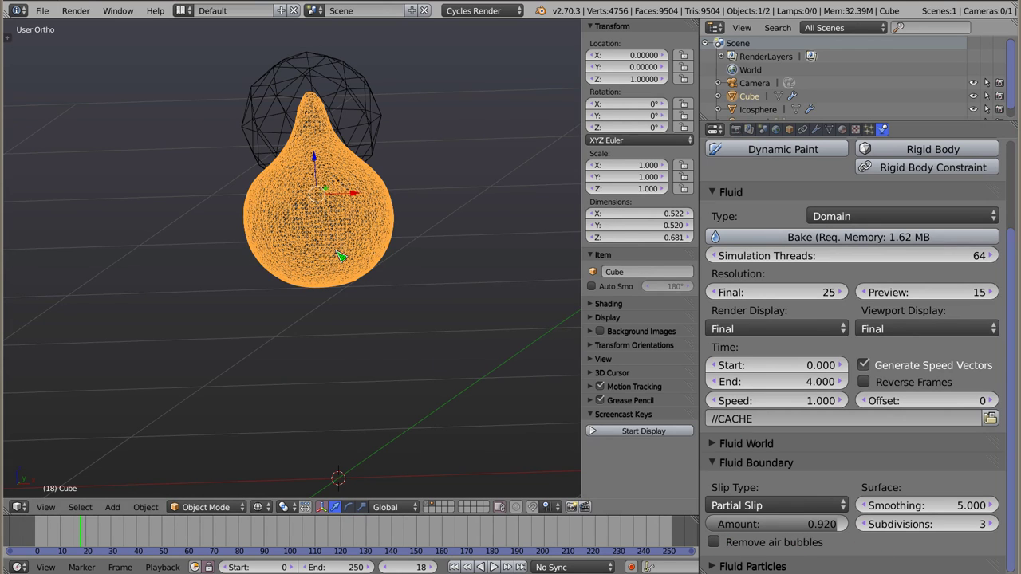
key("alt+a")
key("z")
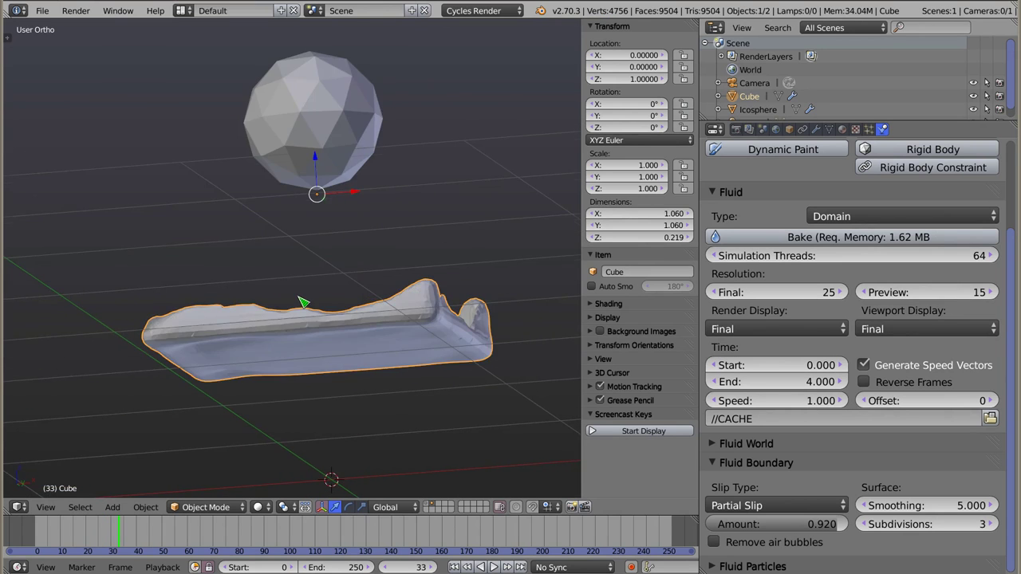
middle_click_drag(303, 301, 349, 364)
middle_click_drag(318, 335, 296, 244)
middle_click_drag(255, 209, 289, 253)
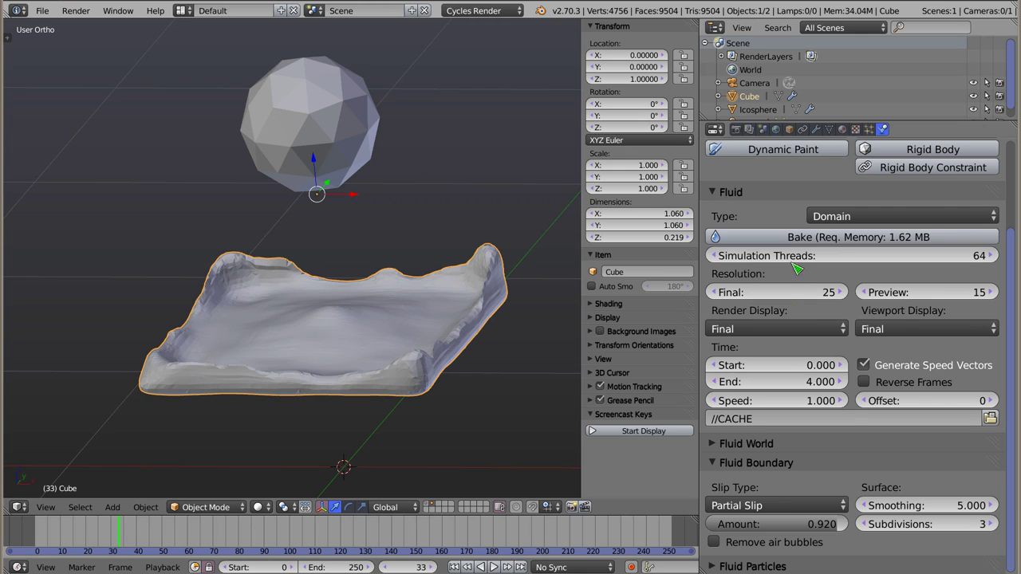
Re-bake the domain with the new settings, play it back and return to frame 0.
left_click(778, 241)
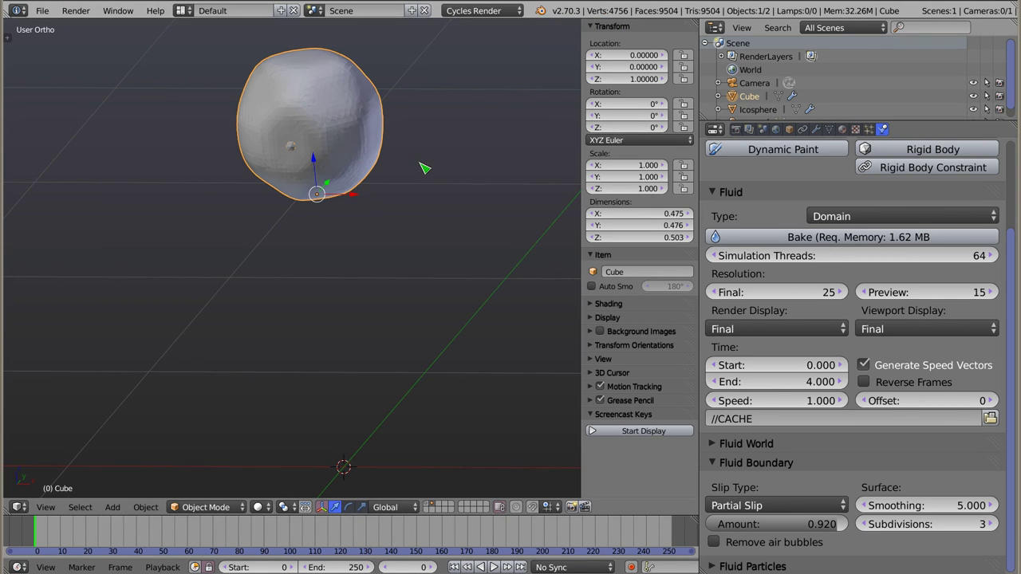
key("alt+a")
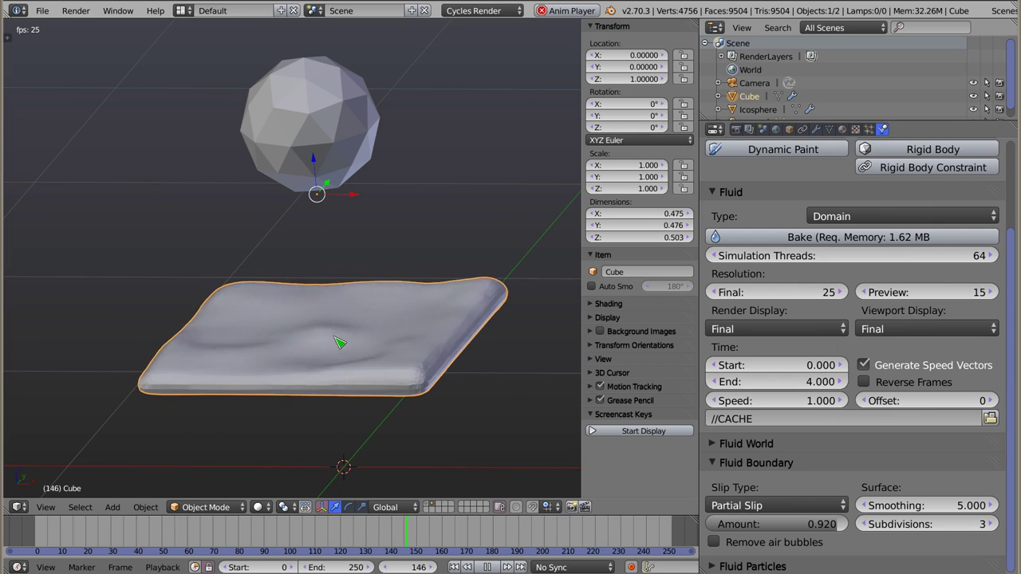
mouse_move(339, 343)
middle_mouse_down()
mouse_move(290, 278)
mouse_move(337, 392)
mouse_move(447, 451)
mouse_move(380, 319)
middle_mouse_up()
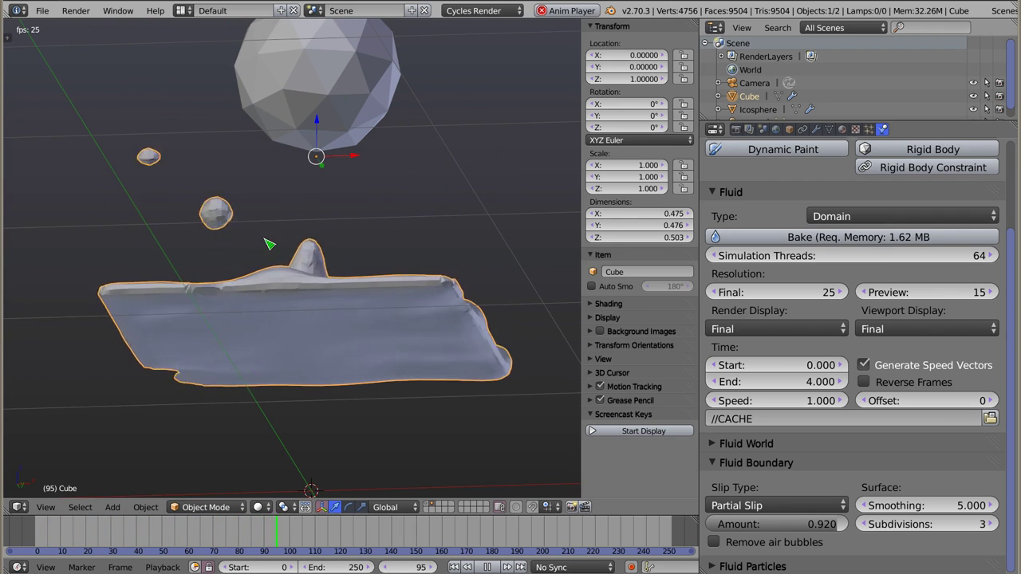
key("Escape")
key("KP_5")
middle_click_drag(289, 243, 294, 236)
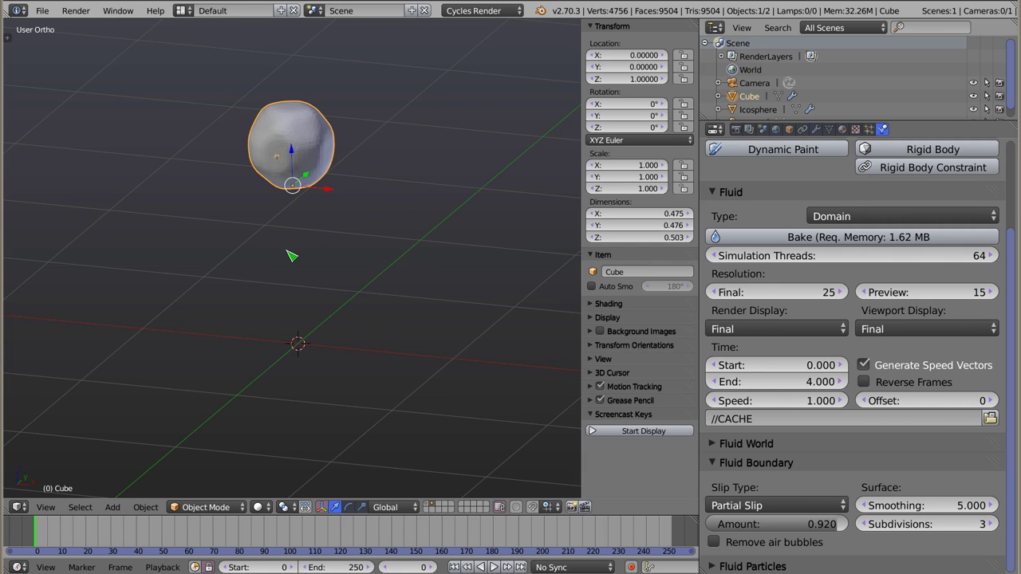
Collapse the Fluid Boundary panel and expand the Fluid Particles settings.
middle_click_drag(292, 255, 292, 253)
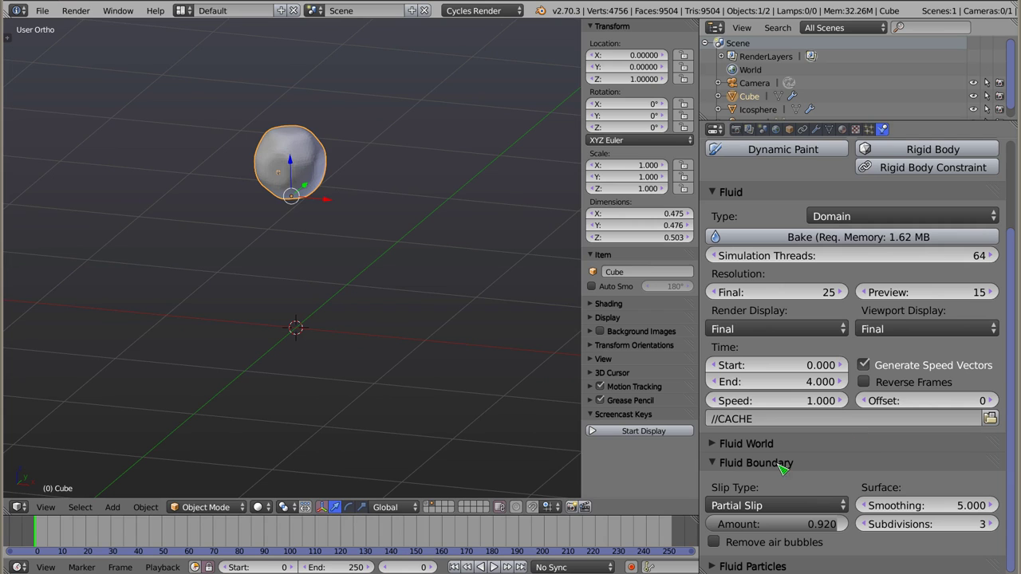
left_click(719, 464)
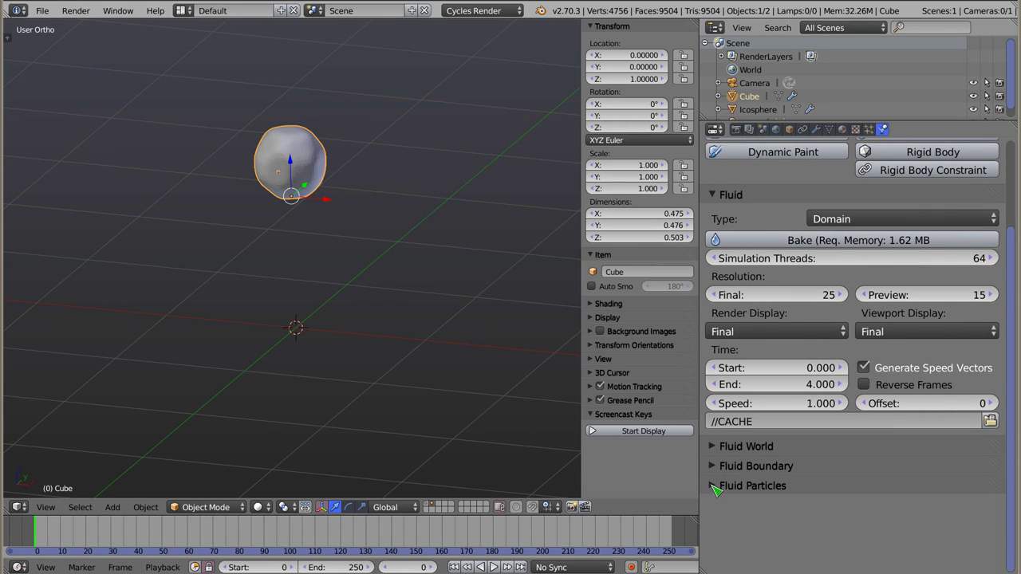
left_click(713, 488)
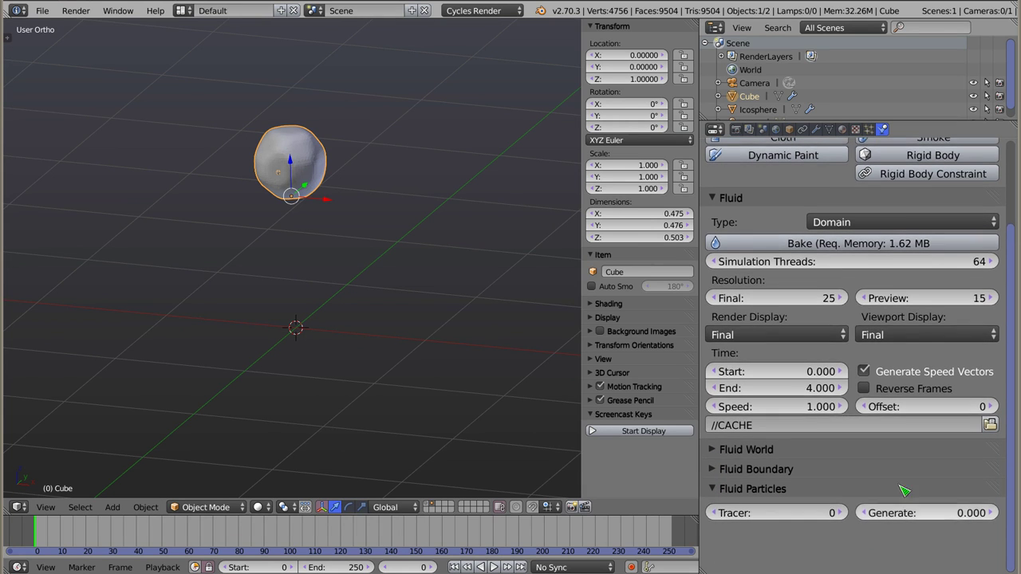
scroll(918, 444, "up", 3)
scroll(858, 404, "down", 2)
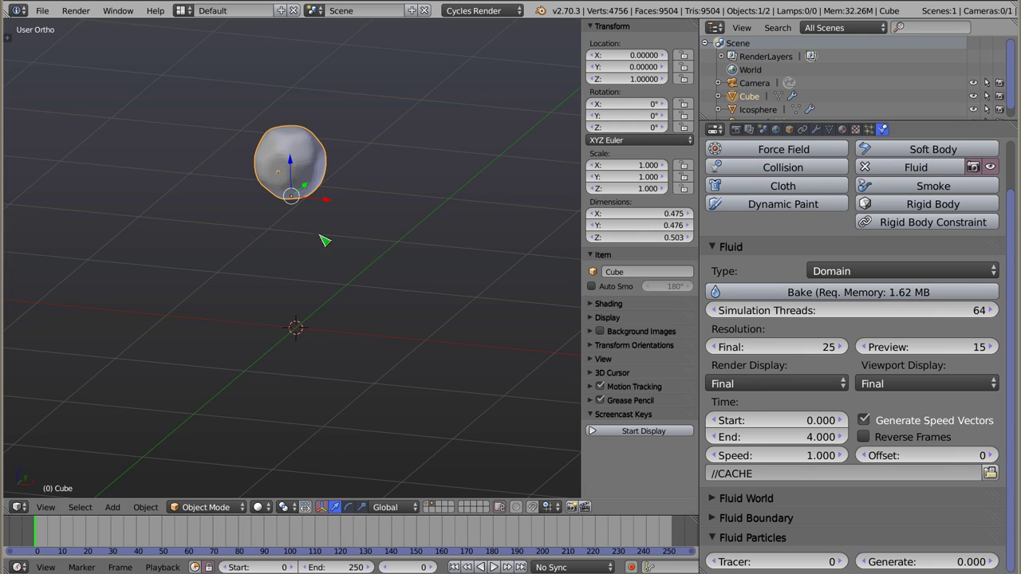
Set the Tracer particle count to 100 and Generate to 10.000.
left_click(776, 562)
type("0")
key("Return")
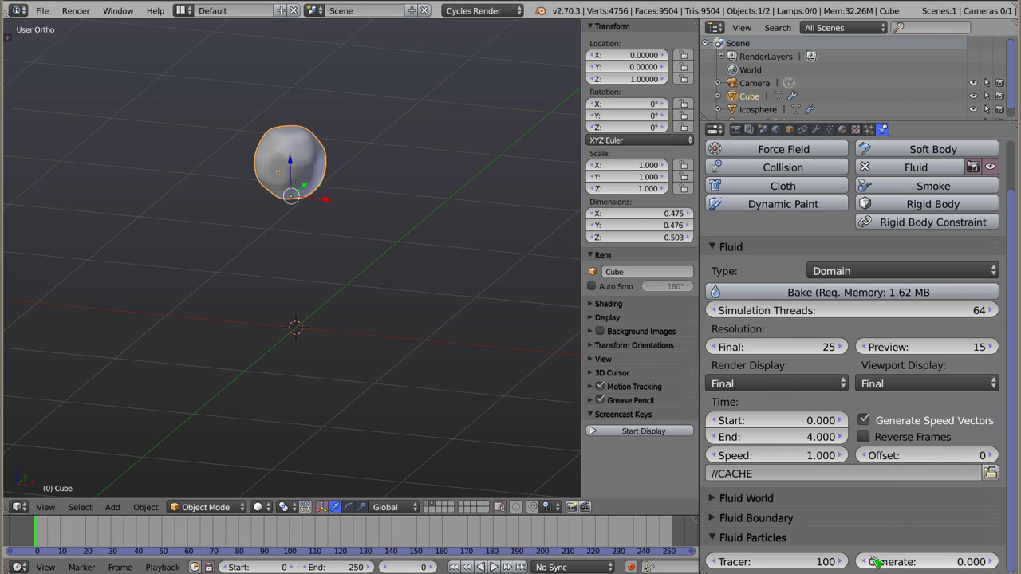
left_click(929, 562)
type("1")
key("Return")
left_click(941, 562)
type("10")
key("Return")
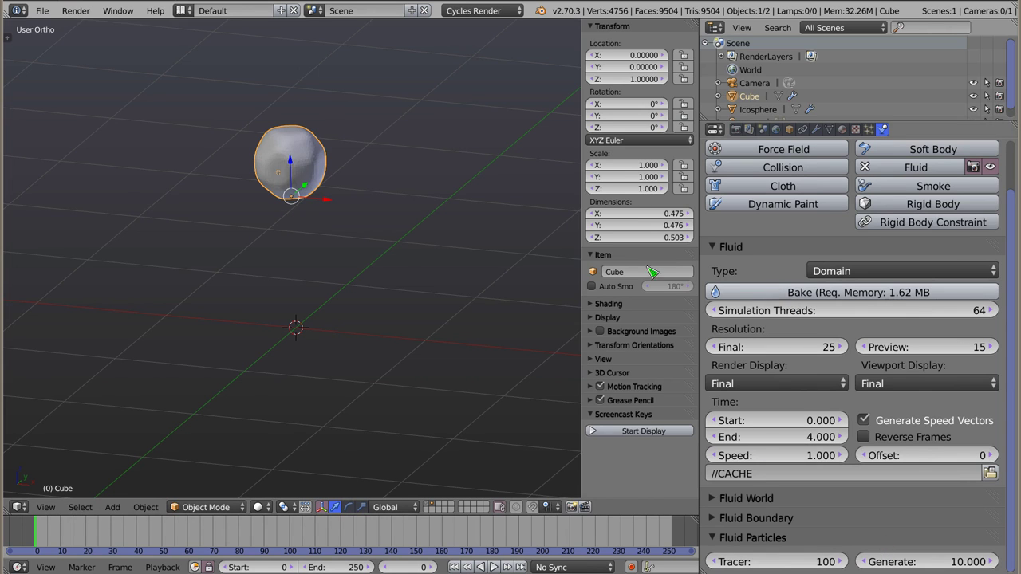
Scrub the current bake from frame 1 through the splash to frame 42 and orbit the view.
left_click(37, 530)
mouse_move(41, 535)
left_mouse_down()
mouse_move(692, 557)
mouse_move(114, 529)
mouse_move(140, 529)
left_mouse_up()
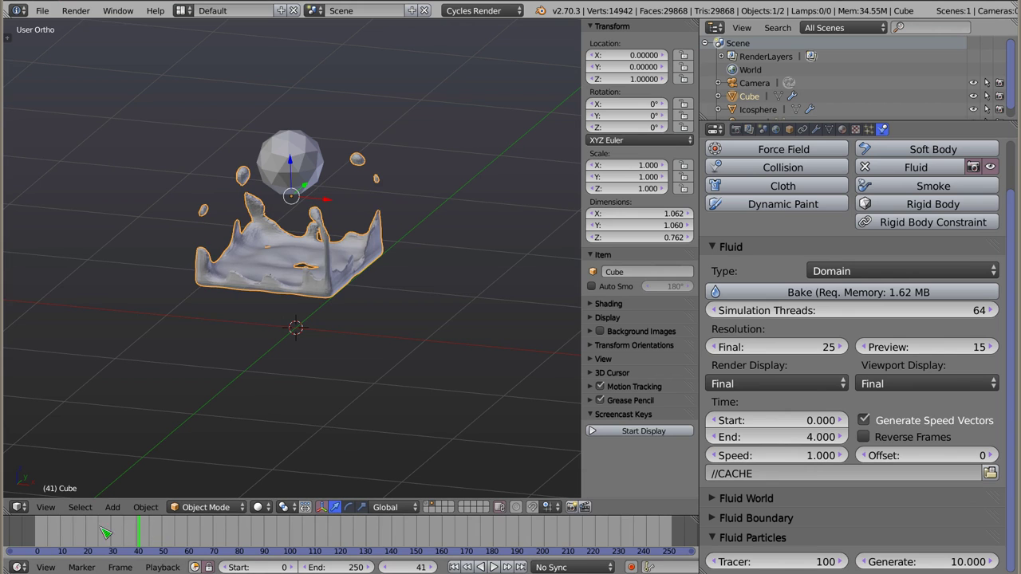
left_click_drag(140, 536, 144, 536)
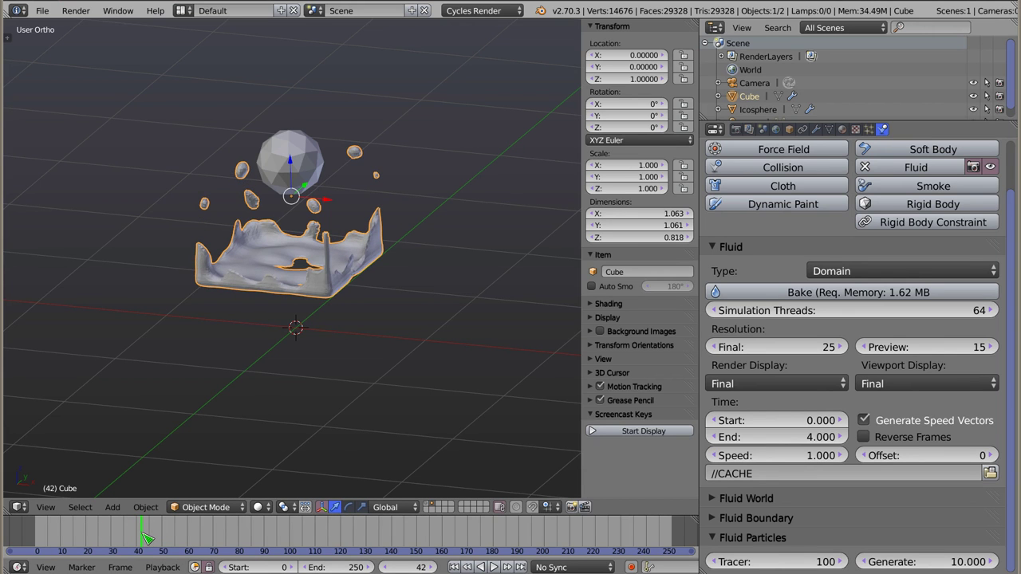
mouse_move(258, 349)
middle_mouse_down()
mouse_move(280, 308)
mouse_move(217, 177)
middle_mouse_up()
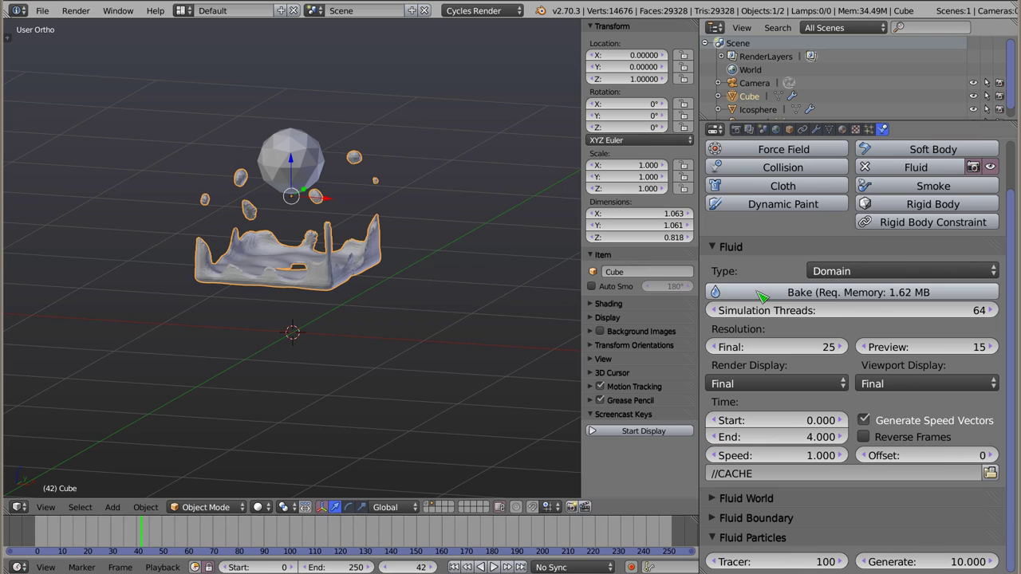
Re-bake the simulation with the particle settings and play it back.
left_click(39, 529)
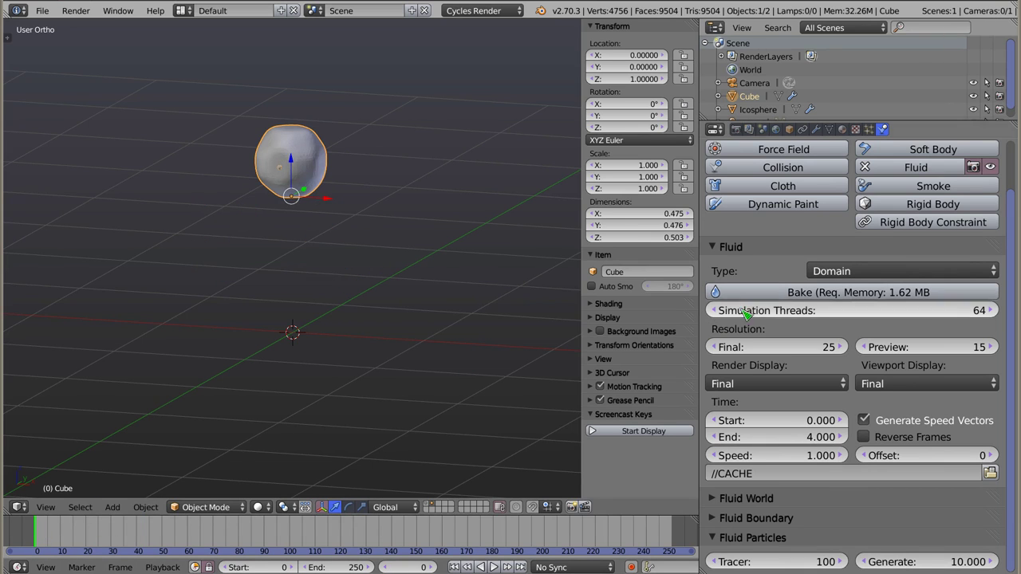
key("alt+a")
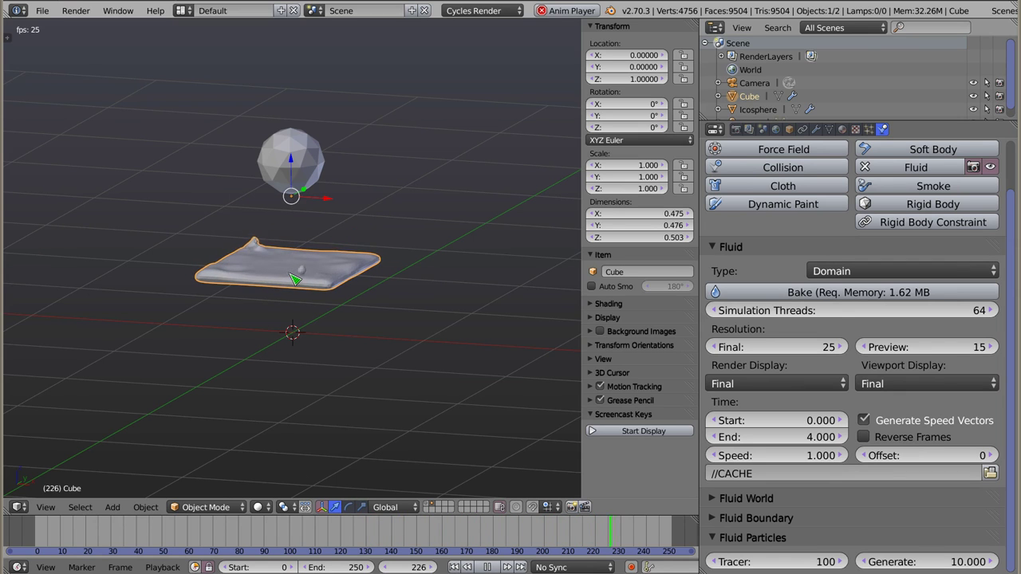
scroll(281, 271, "up", 3)
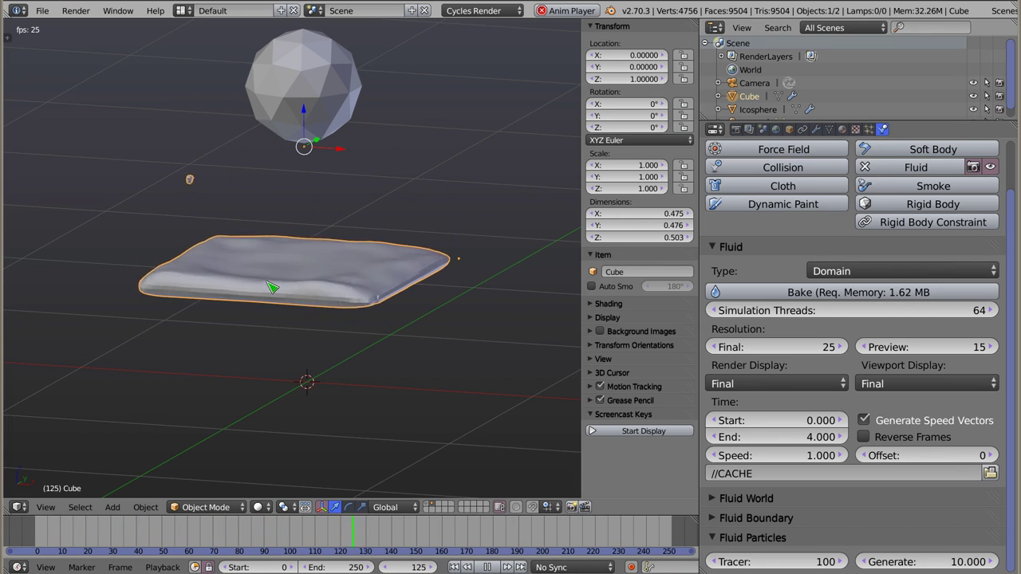
key("Escape")
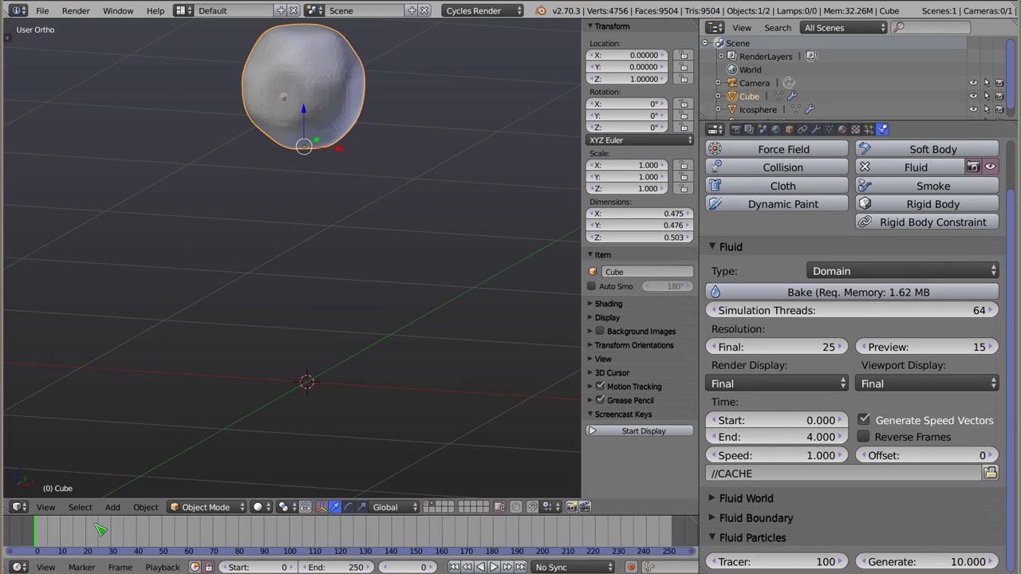
Scrub to frame 46 and orbit and zoom to inspect the crown-shaped splash with droplets.
left_click_drag(44, 534, 157, 535)
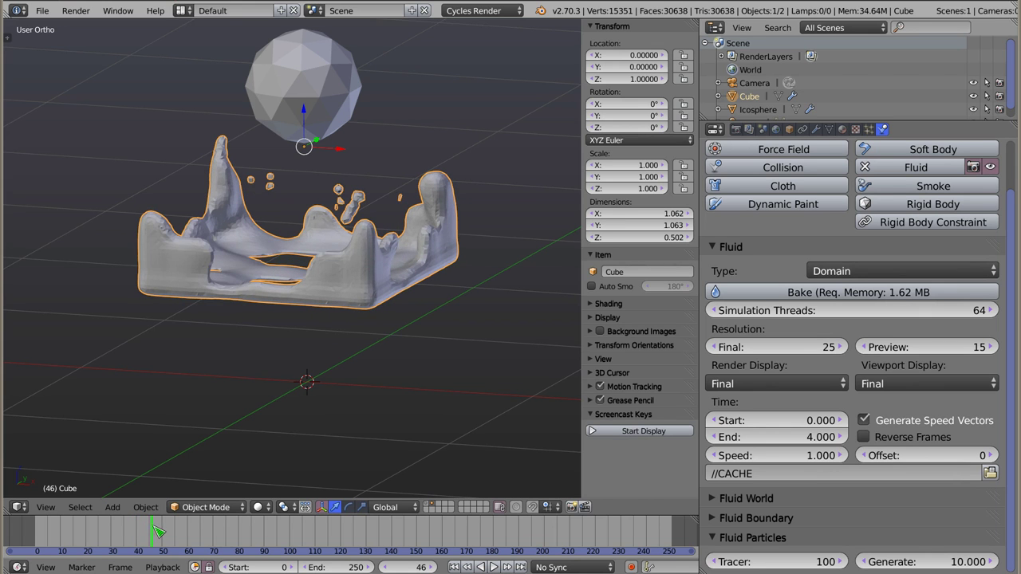
mouse_move(337, 244)
middle_mouse_down()
mouse_move(359, 231)
mouse_move(350, 214)
mouse_move(337, 216)
mouse_move(342, 201)
middle_mouse_up()
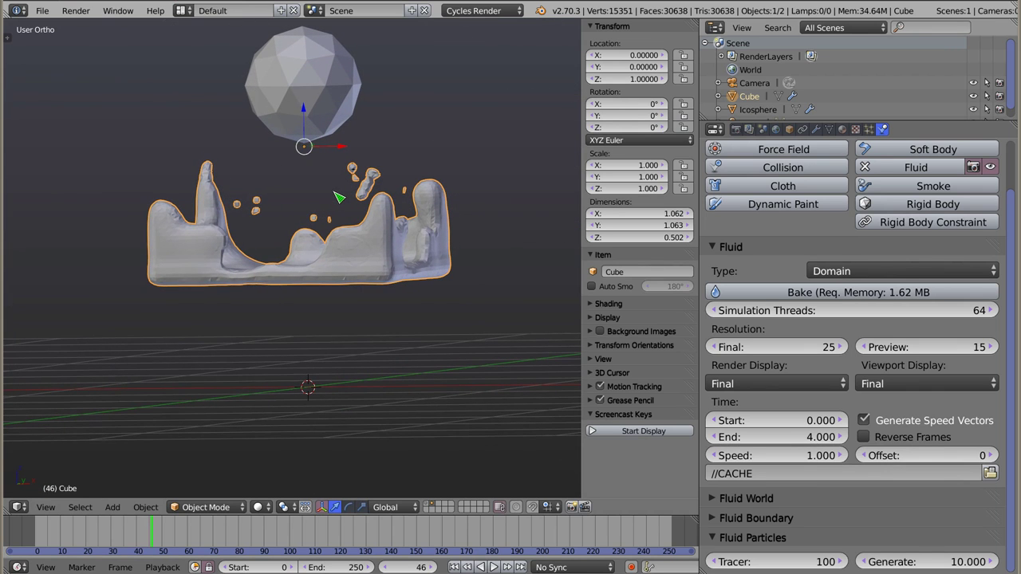
scroll(384, 196, "up", 3)
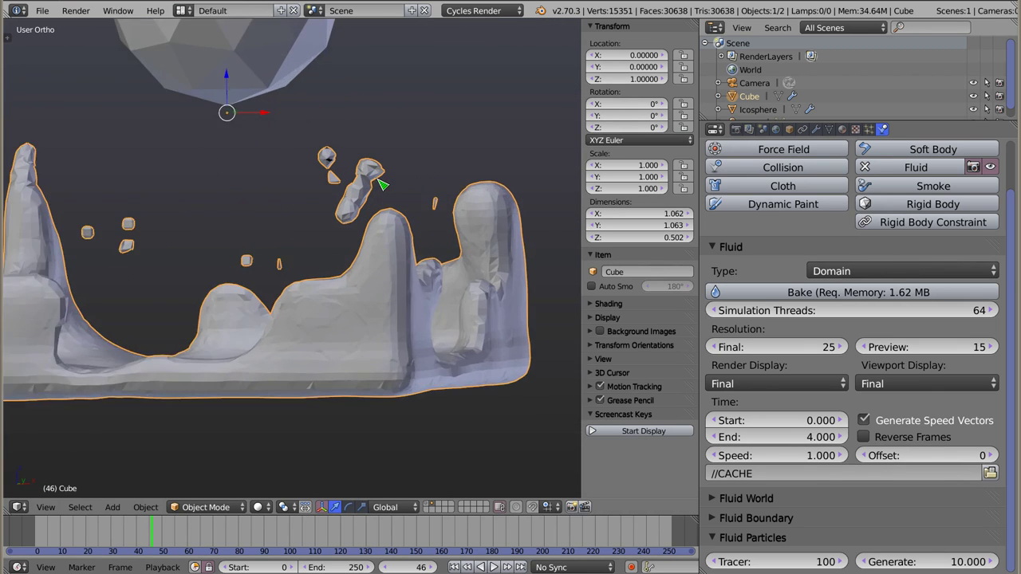
scroll(283, 108, "up", 4)
mouse_move(289, 238)
middle_mouse_down()
mouse_move(303, 232)
mouse_move(308, 241)
mouse_move(271, 264)
mouse_move(271, 311)
mouse_move(315, 299)
mouse_move(287, 271)
middle_mouse_up()
scroll(270, 301, "down", 3)
scroll(255, 327, "down", 5)
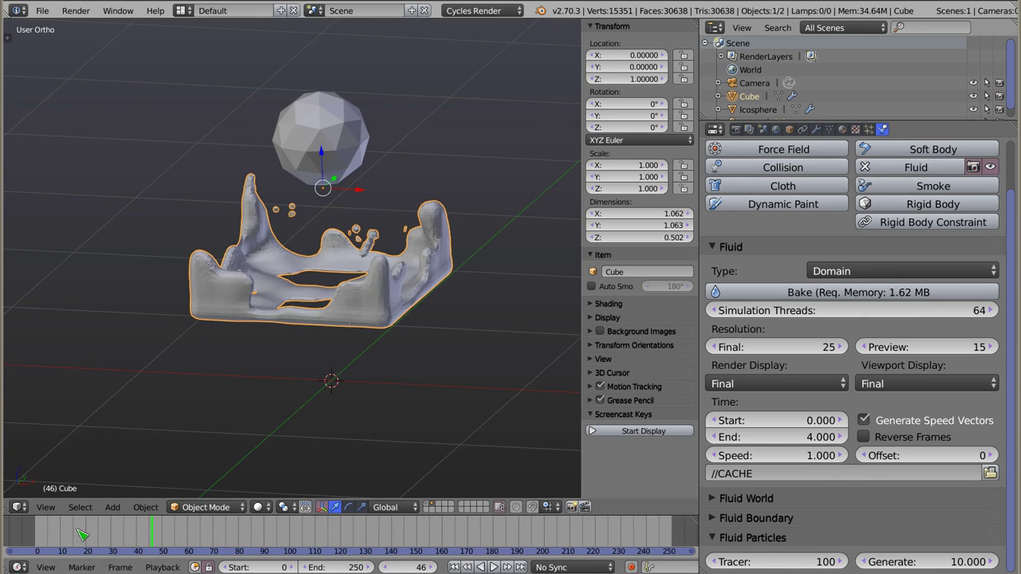
Scrub to frame 28 and orbit the view to inspect the fluid from above and the side.
left_click_drag(80, 533, 73, 535)
left_click_drag(101, 540, 110, 541)
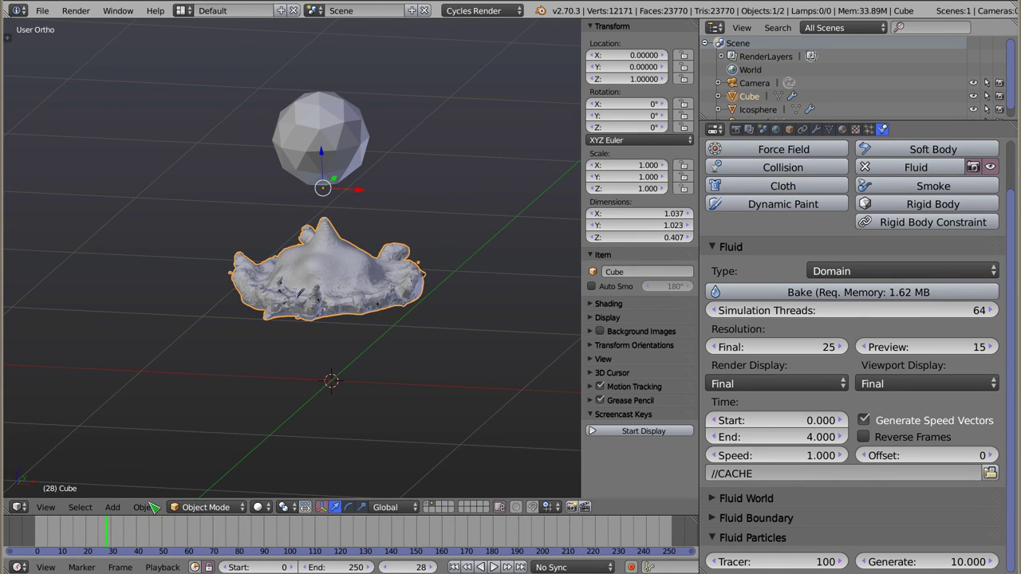
middle_click_drag(295, 338, 315, 323)
scroll(319, 320, "up", 3)
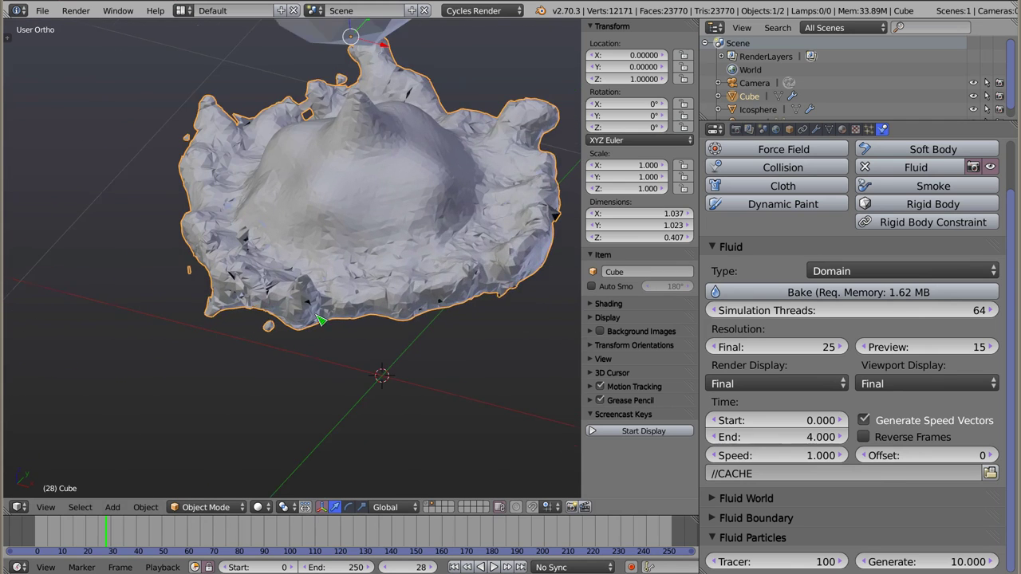
scroll(319, 320, "up", 2)
middle_click_drag(415, 319, 515, 224)
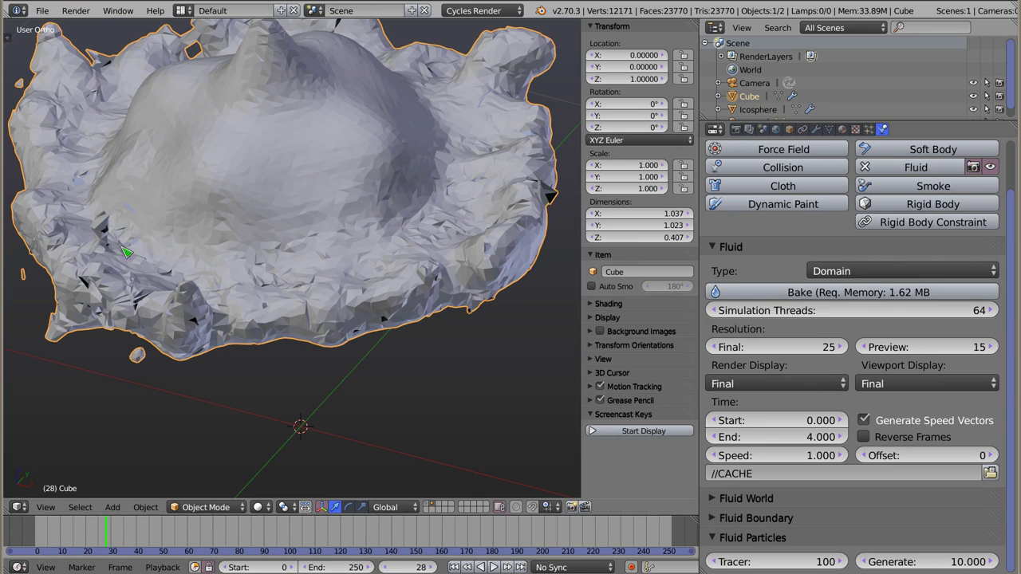
mouse_move(390, 297)
middle_mouse_down()
mouse_move(388, 216)
mouse_move(312, 280)
mouse_move(337, 228)
mouse_move(335, 177)
mouse_move(275, 176)
mouse_move(309, 161)
mouse_move(321, 169)
middle_mouse_up()
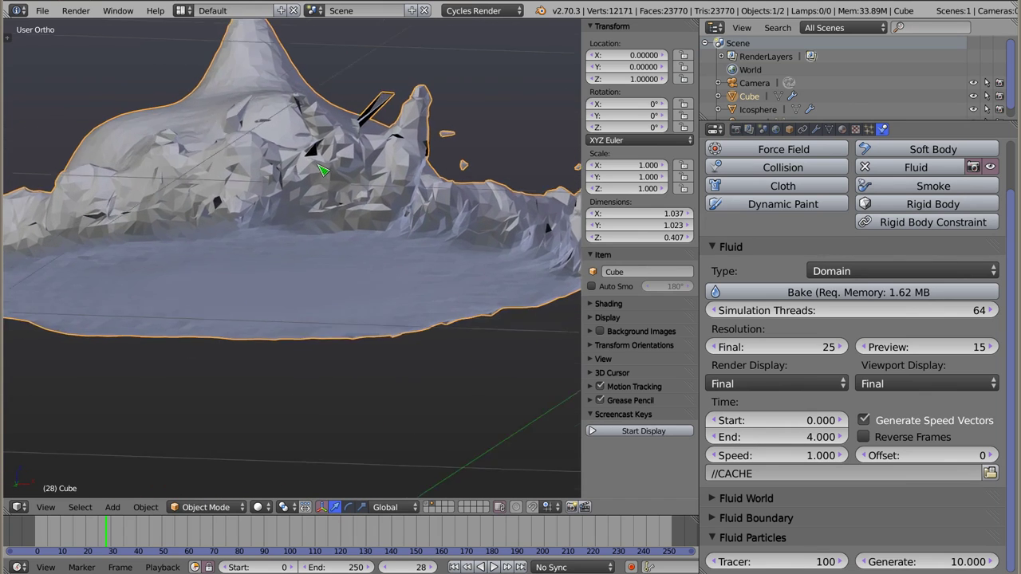
Zoom in close on the mesh surface, zoom back out, and scrub to frame 52.
scroll(327, 176, "up", 2)
scroll(335, 187, "up", 4)
scroll(376, 189, "up", 3)
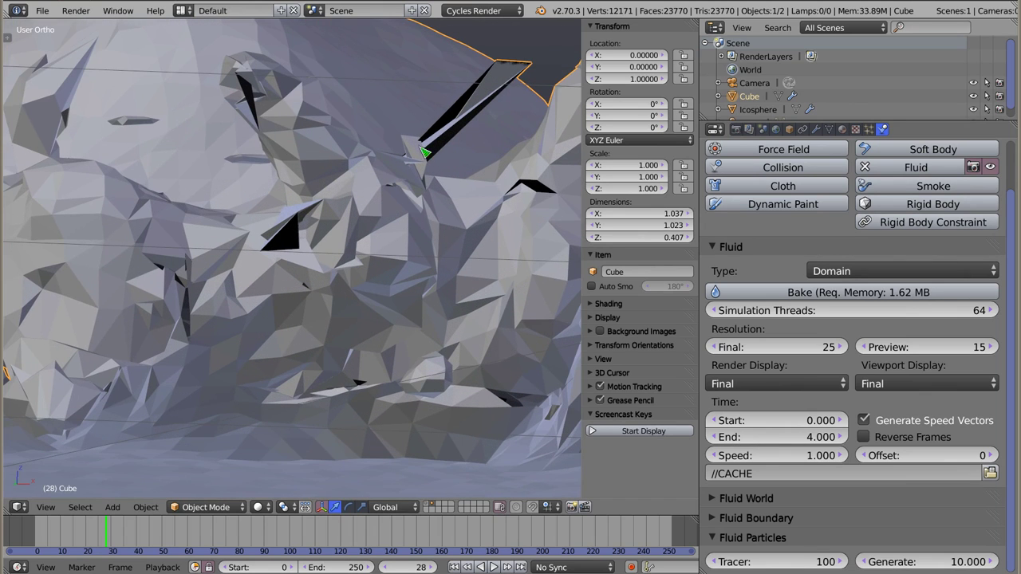
mouse_move(315, 190)
middle_mouse_down()
mouse_move(292, 212)
mouse_move(297, 196)
middle_mouse_up()
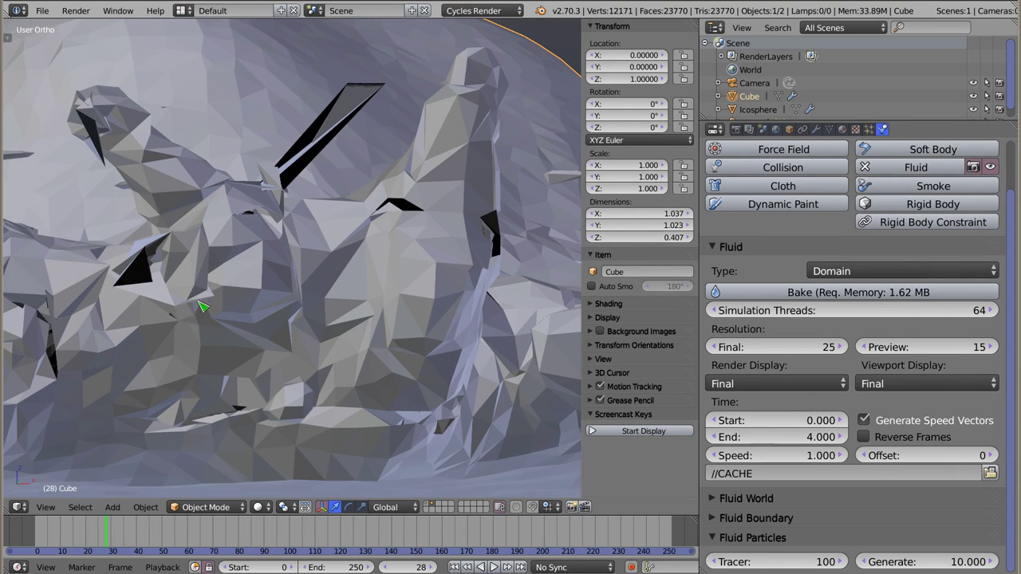
scroll(263, 271, "down", 6)
scroll(325, 239, "down", 3)
mouse_move(335, 209)
middle_mouse_down()
mouse_move(271, 273)
mouse_move(354, 223)
middle_mouse_up()
mouse_move(112, 534)
left_mouse_down()
mouse_move(96, 540)
mouse_move(167, 546)
left_mouse_up()
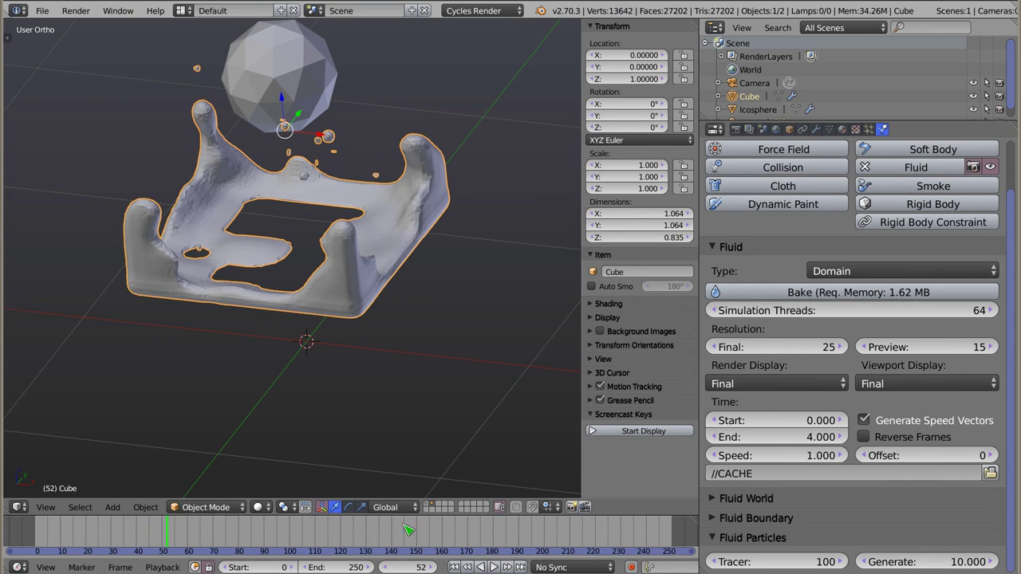